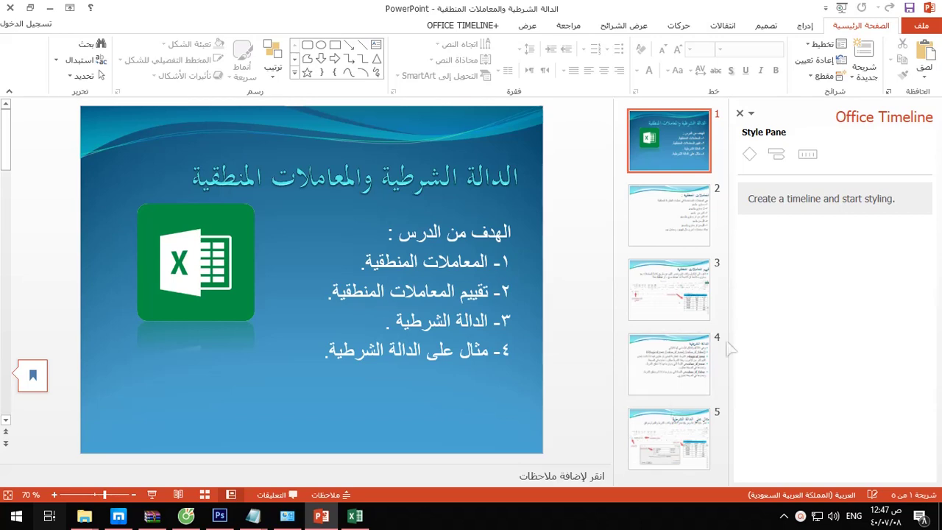
Close the Office Timeline pane beside the PowerPoint lesson slides.
left_click(740, 114)
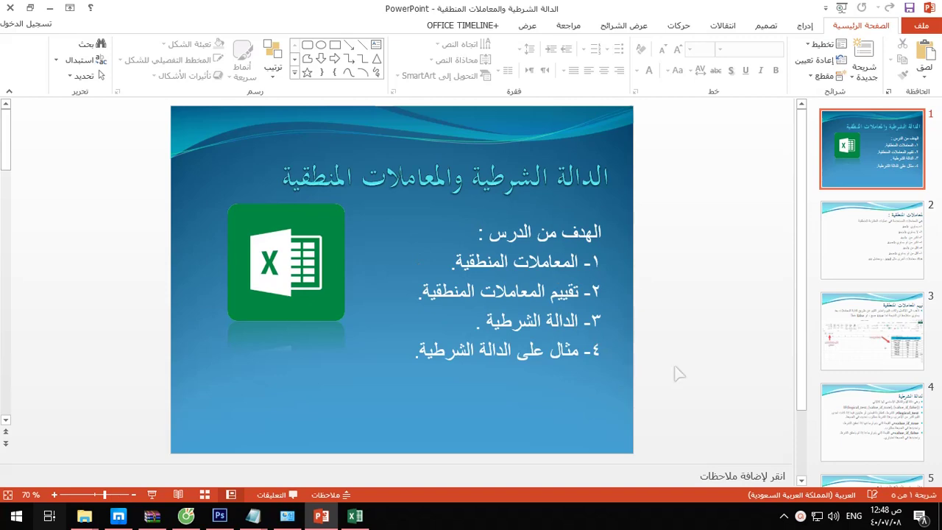
Create a blank Excel workbook and discard the files in the Document Recovery pane.
left_click(354, 516)
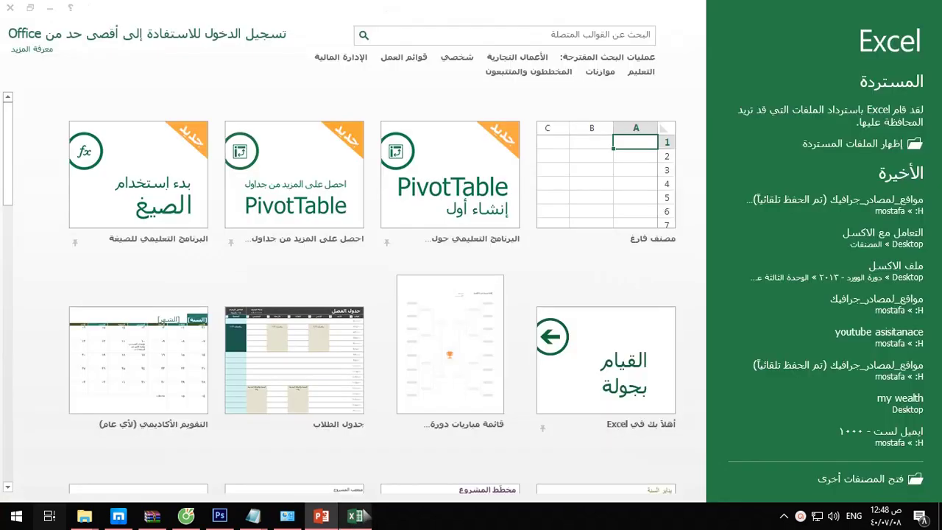
left_click(620, 212)
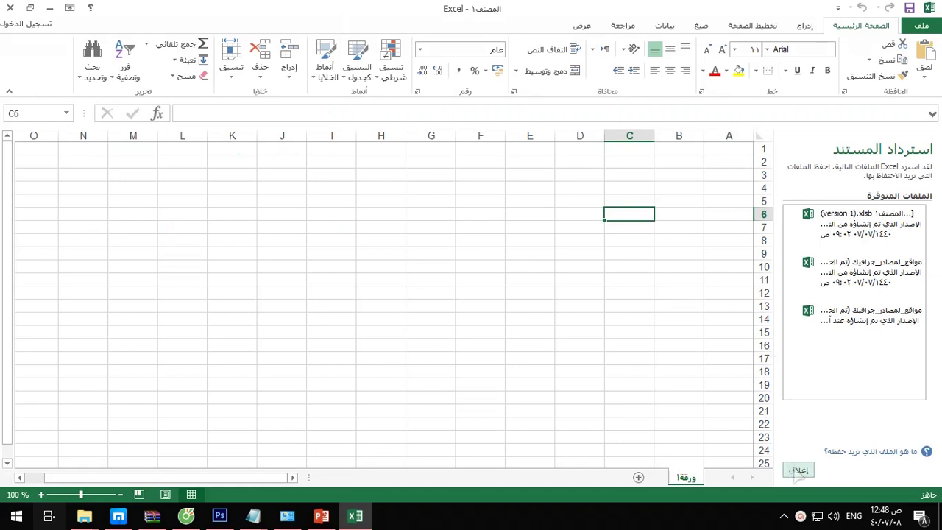
left_click(799, 471)
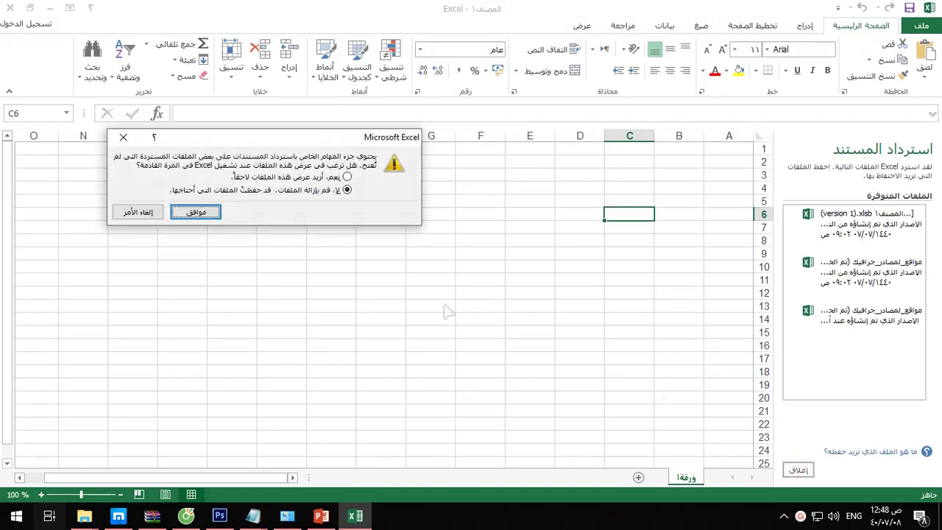
left_click(193, 215)
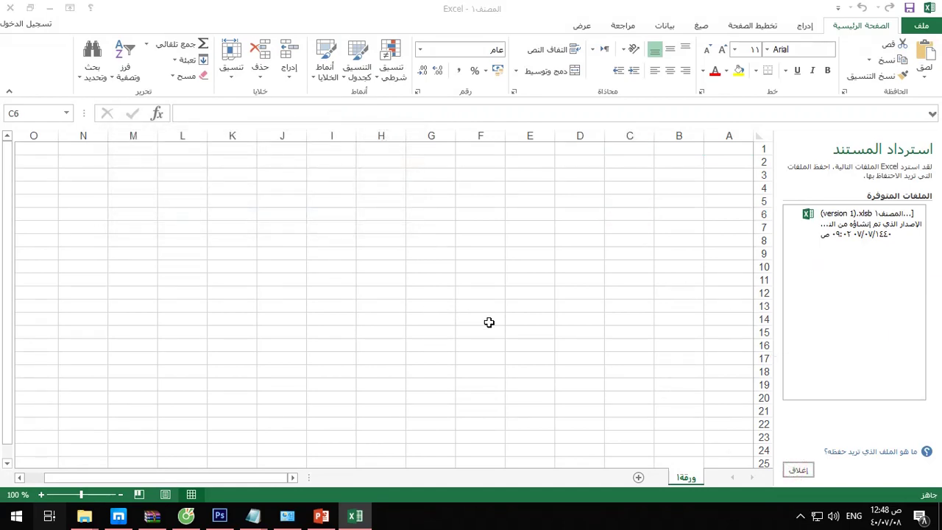
key("alt+Tab")
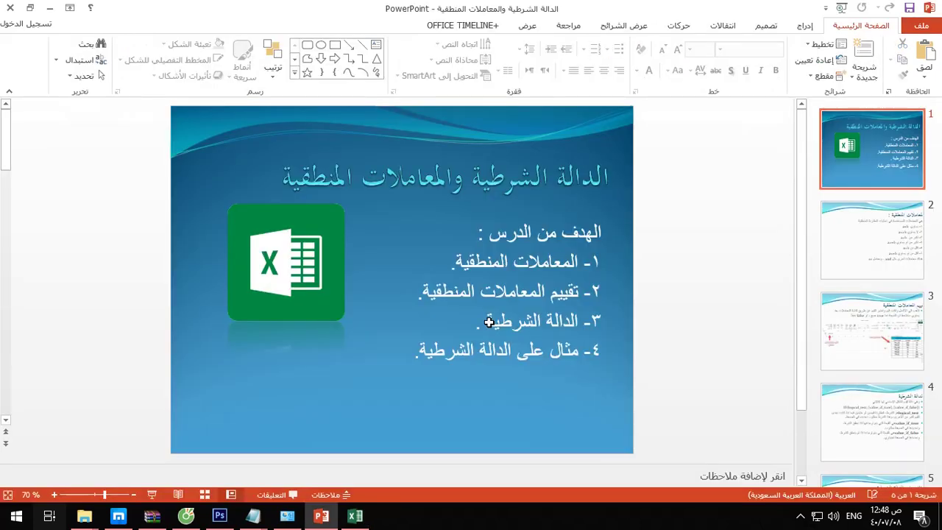
left_click(354, 515)
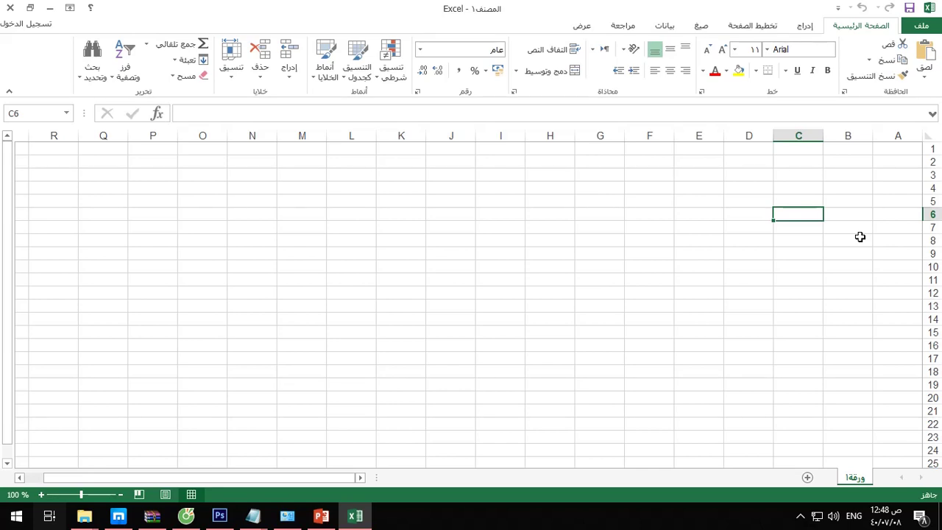
Put 10 in A2 and 50 in B2, leaving C2 ready for a formula.
left_click(887, 162)
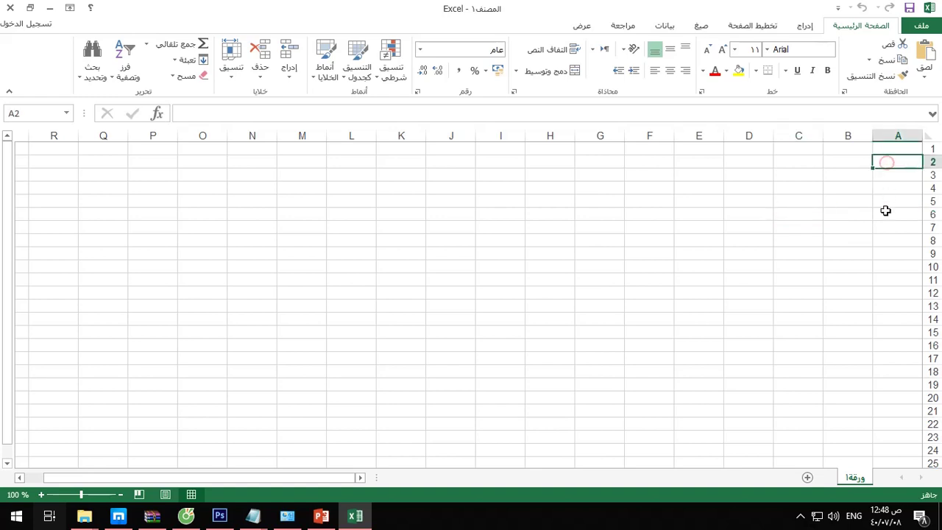
type("10")
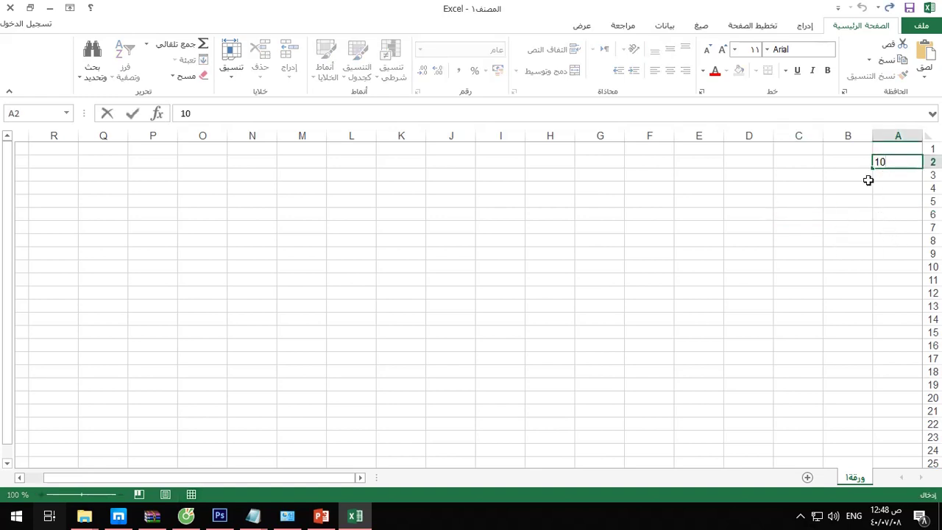
left_click(846, 163)
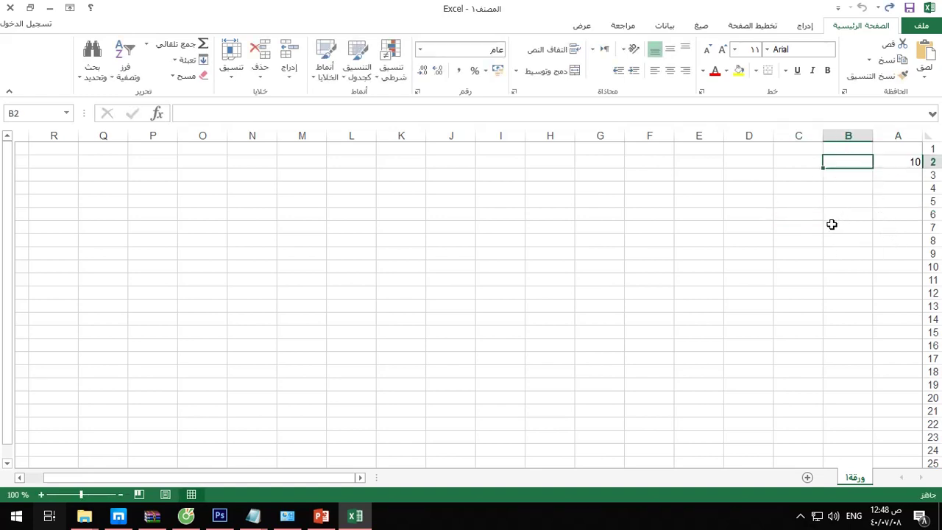
type("50")
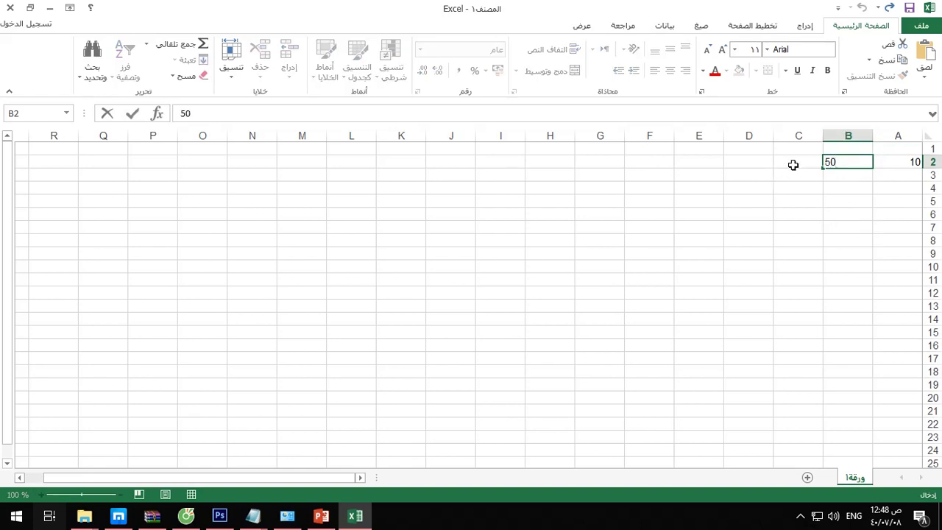
left_click(792, 165)
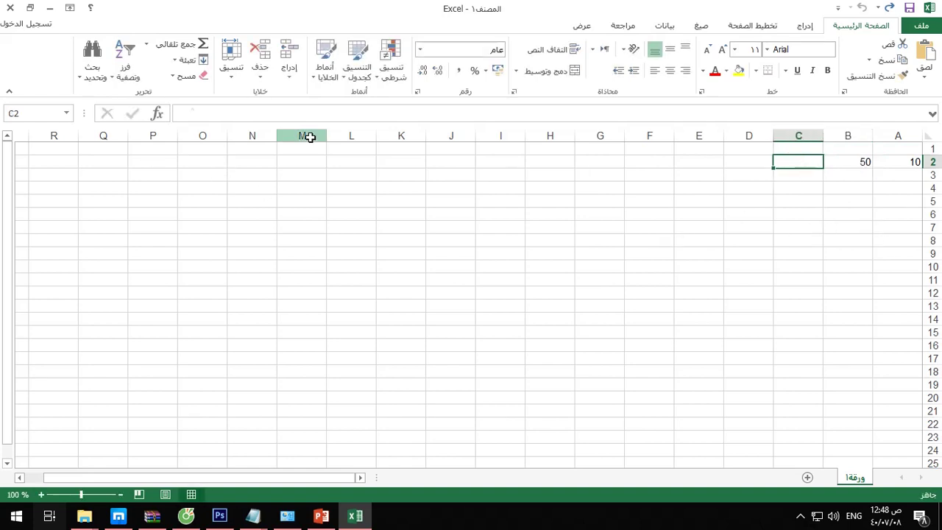
left_click(203, 111)
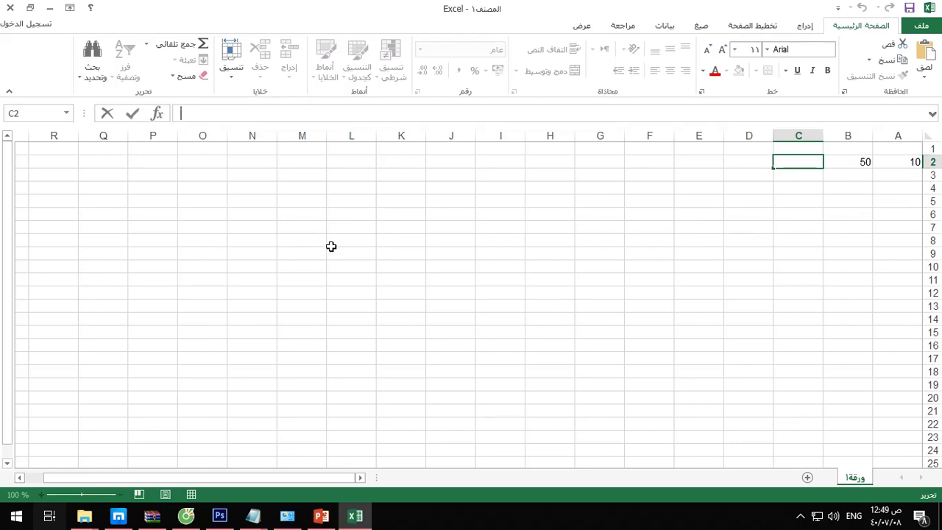
Enter the formula =B2>A2 in C2, which returns TRUE.
type("=")
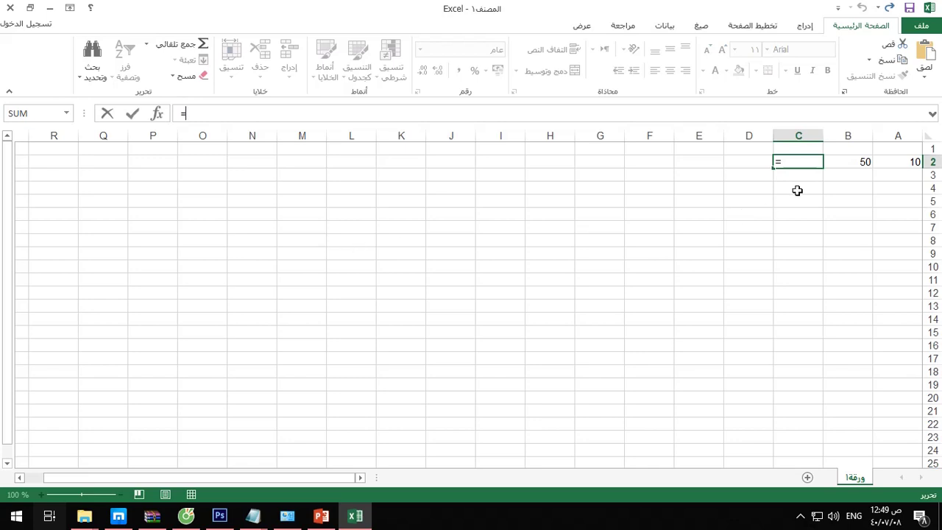
left_click(837, 160)
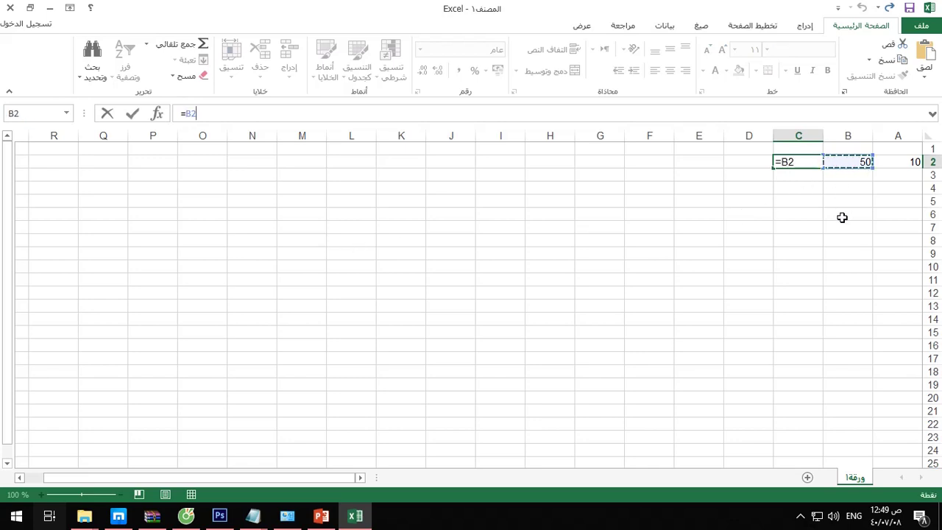
type(">")
left_click(892, 162)
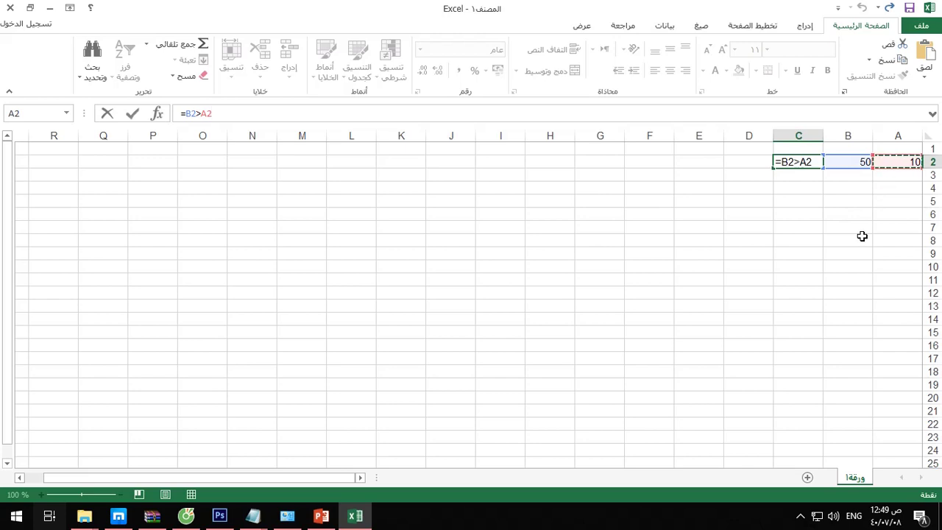
key("Return")
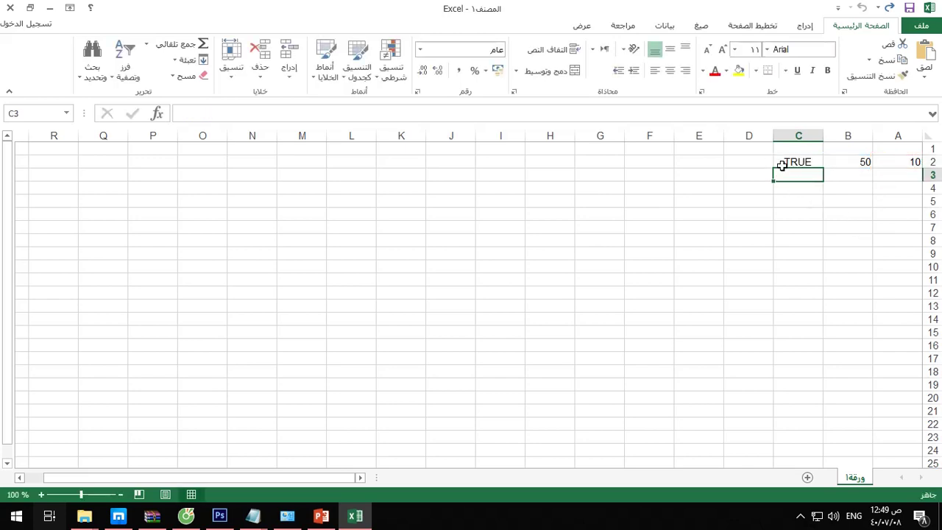
Edit C2's formula to =B2<A2 so it now returns FALSE.
left_click(779, 162)
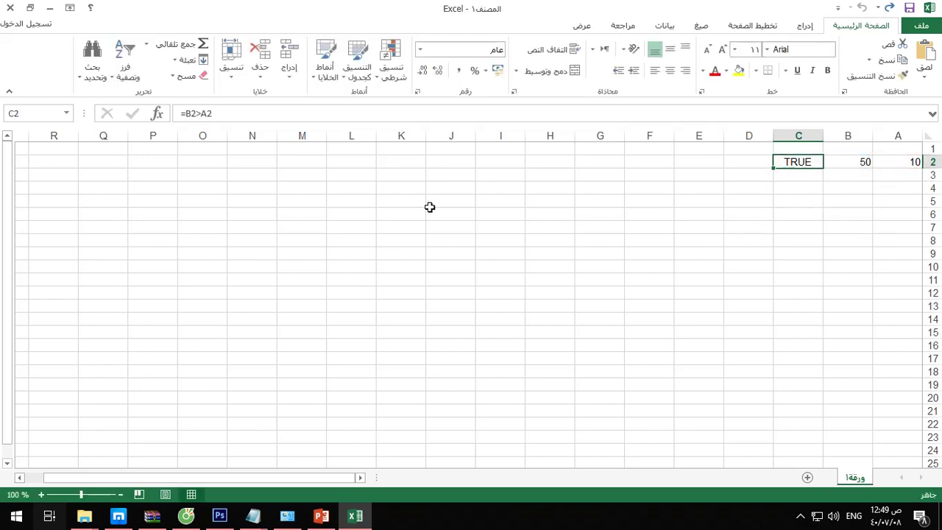
left_click(197, 115)
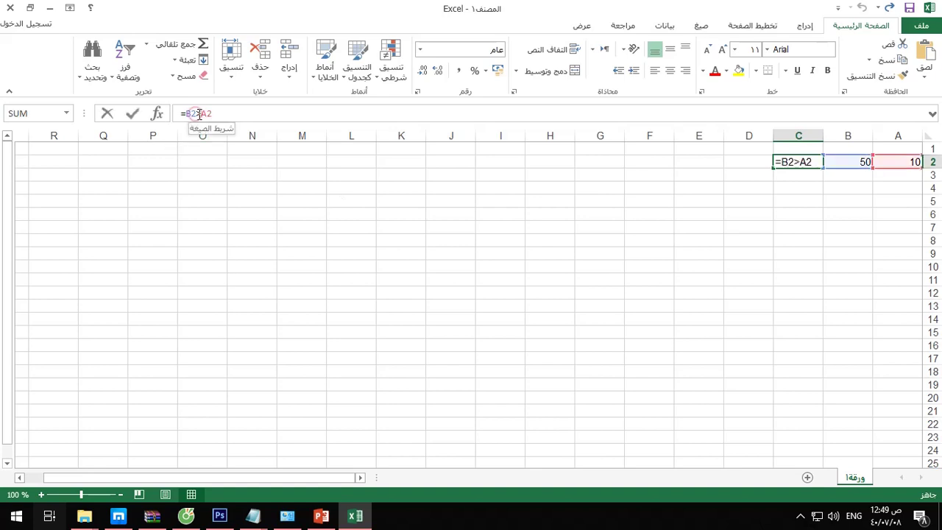
type("<")
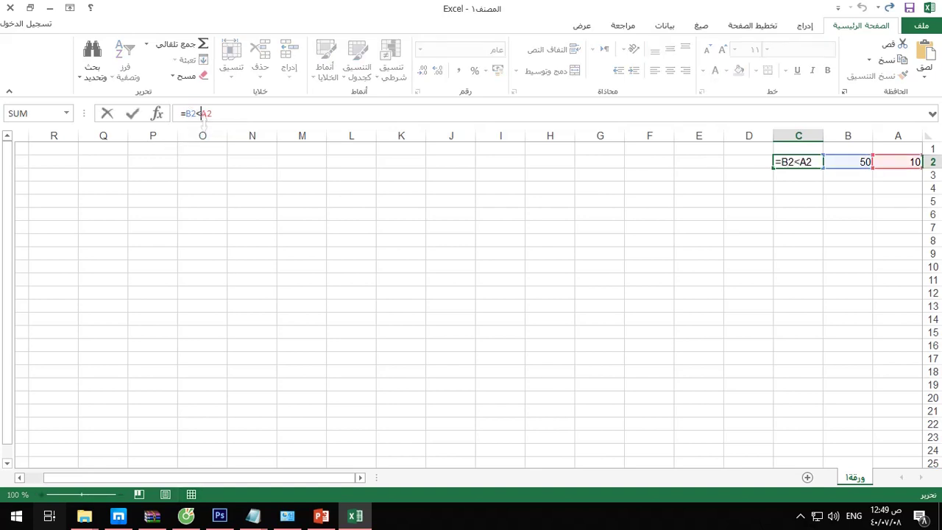
left_click(251, 116)
key("Return")
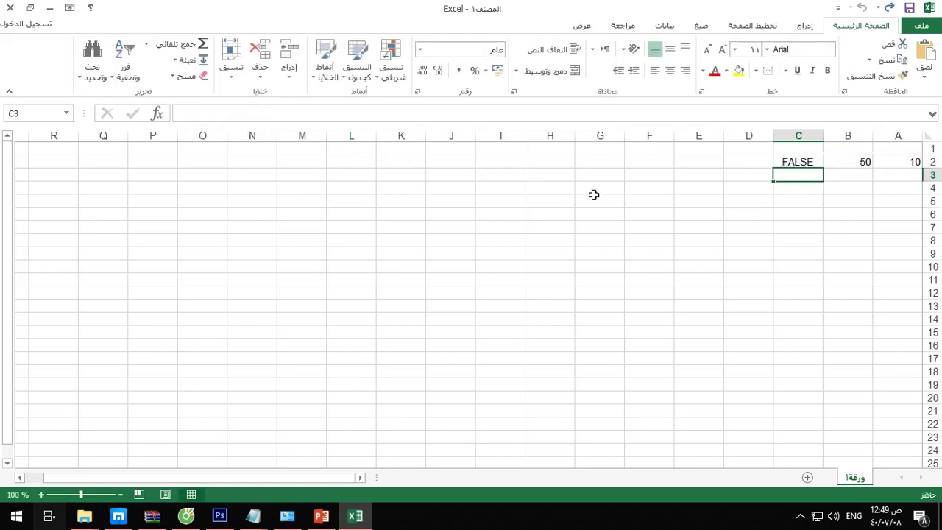
left_click(797, 164)
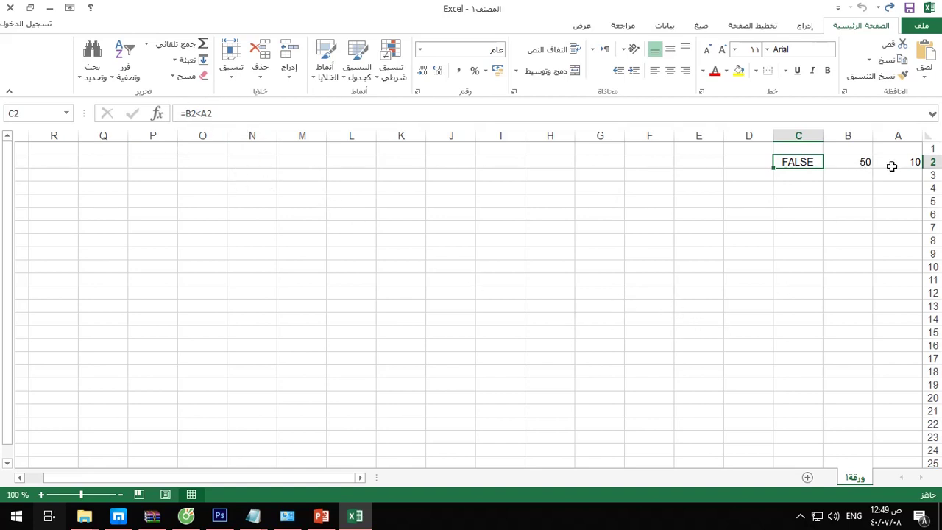
Clear the contents of A2:C2 and abandon an unfinished formula started in E2.
left_click(892, 164)
left_click(799, 162, "shift")
key("Delete")
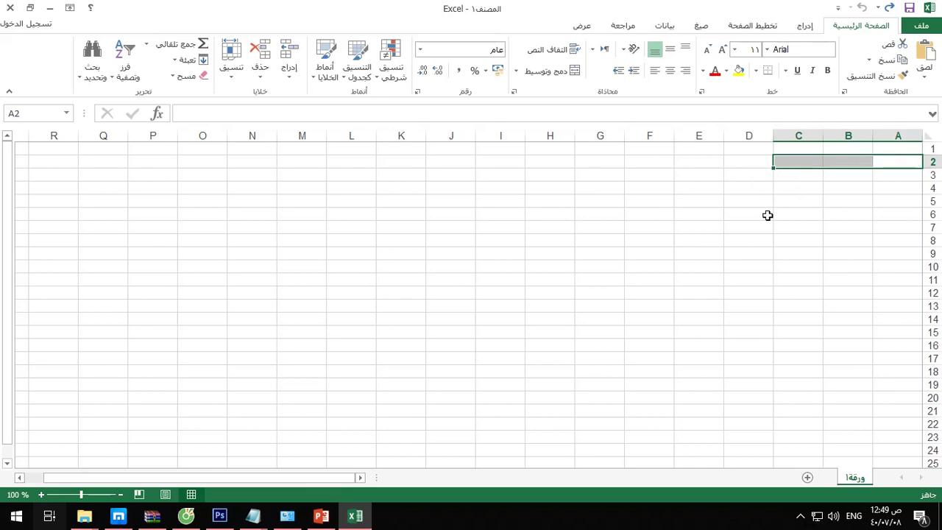
left_click(697, 161)
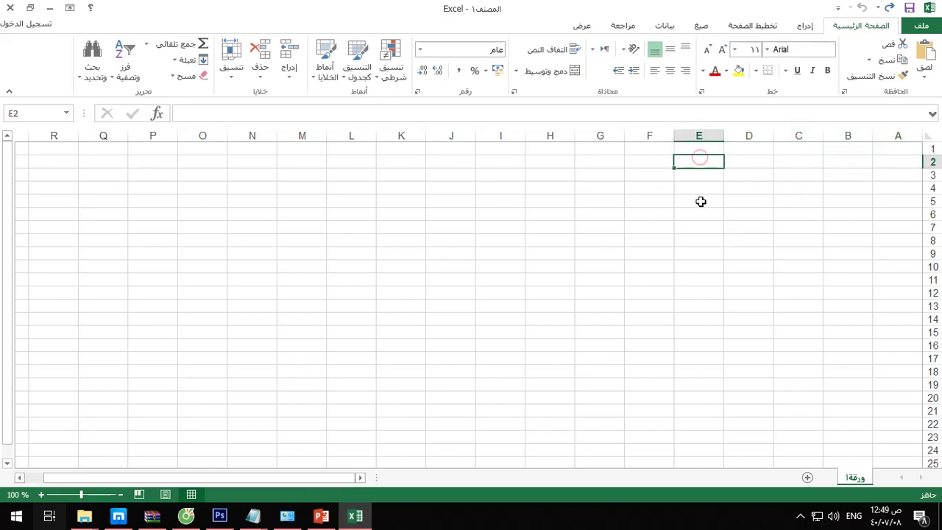
type("=")
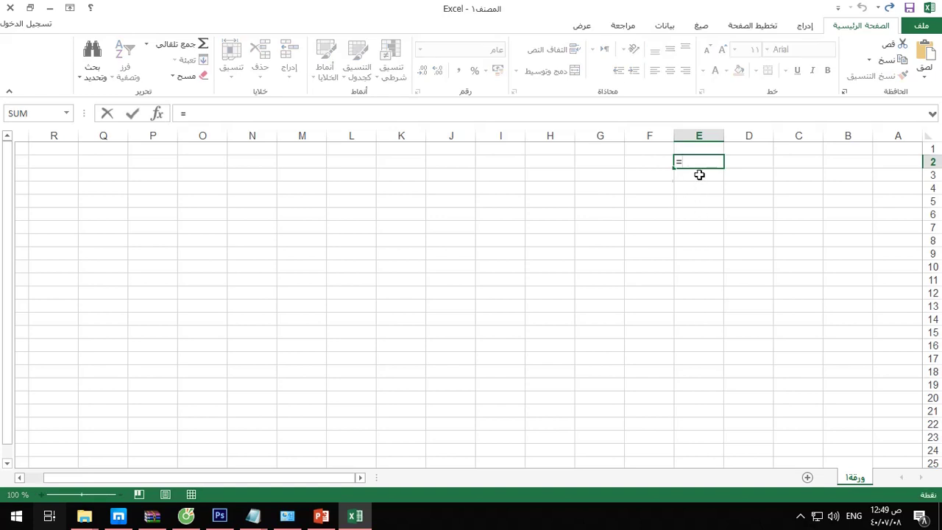
key("Down")
key("BackSpace")
key("Escape")
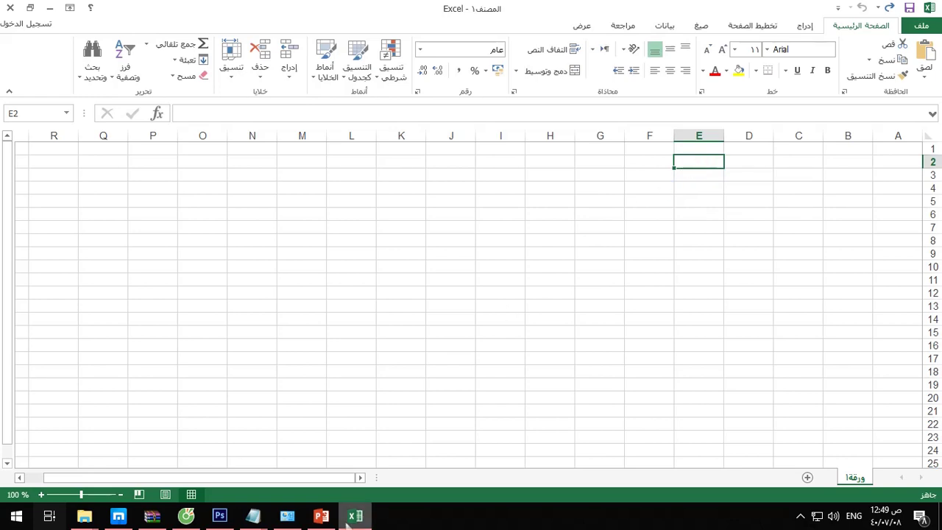
In PowerPoint, insert a new slide 6 after the IF-function slide 5.
left_click(321, 517)
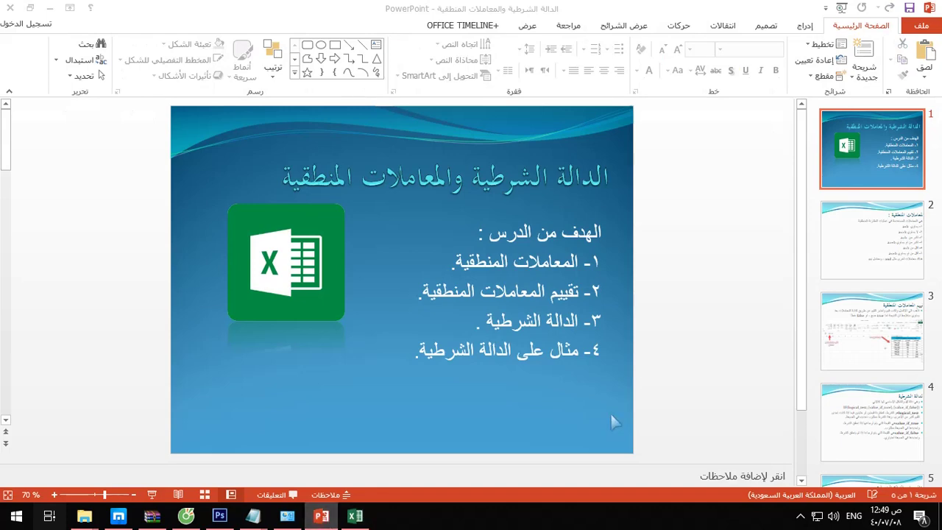
scroll(801, 221, "down", 3)
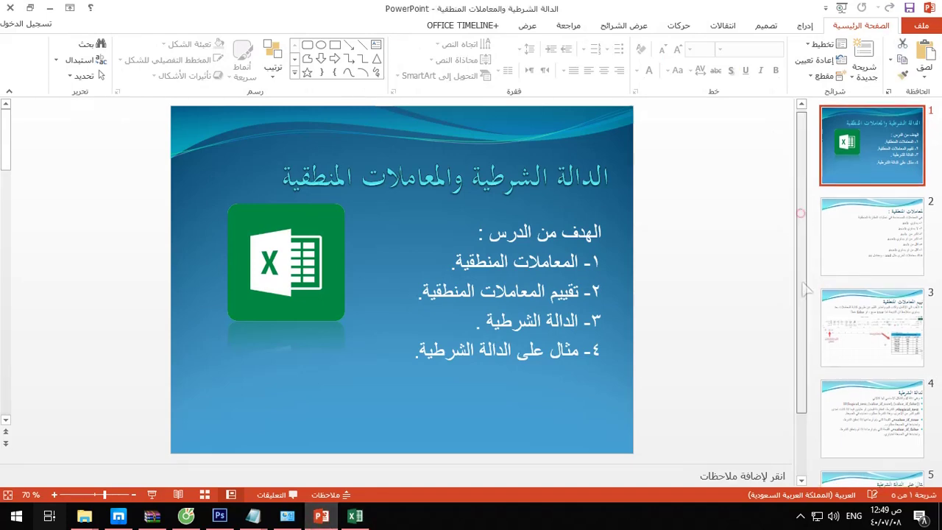
left_click(864, 467)
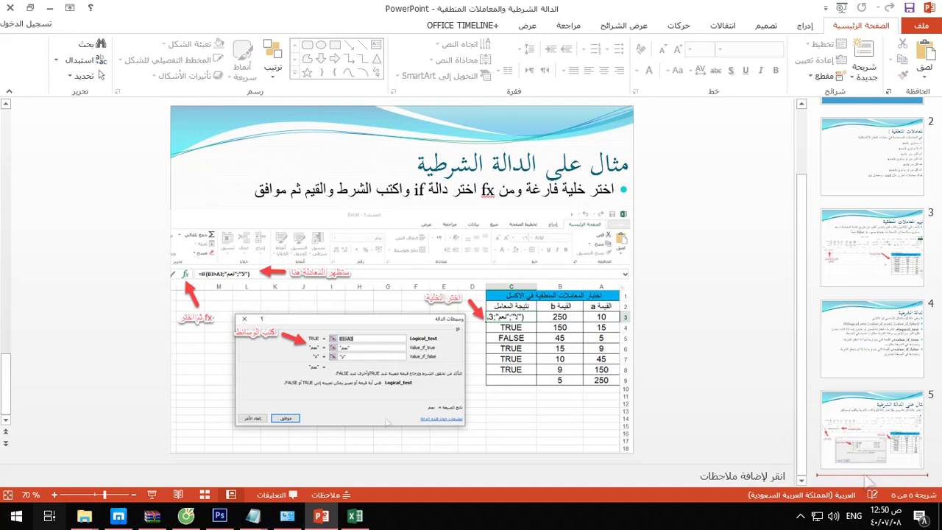
right_click(866, 479)
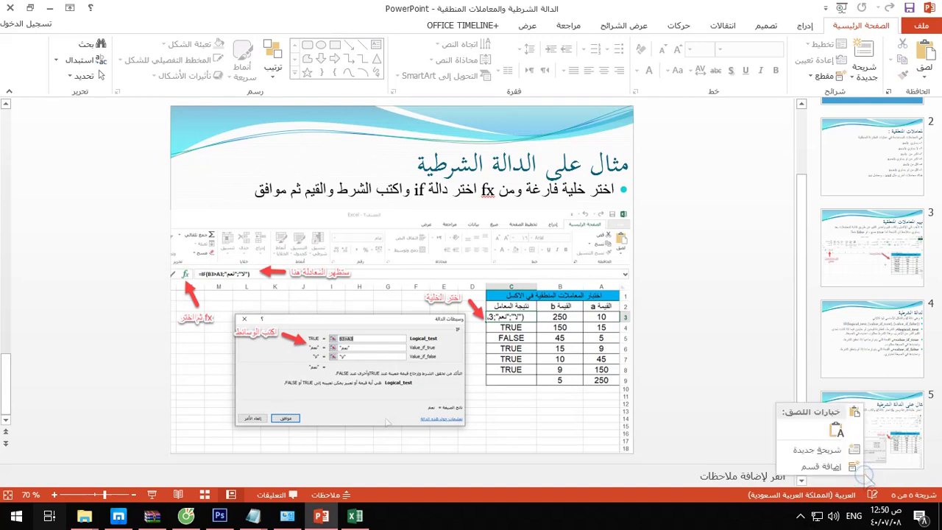
left_click(819, 450)
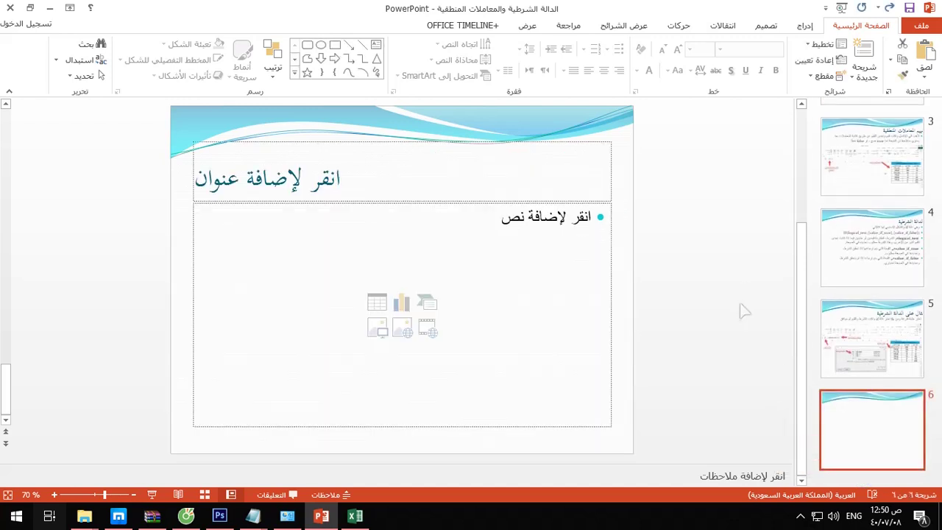
Delete the title and content placeholders from the new slide.
left_click(567, 151)
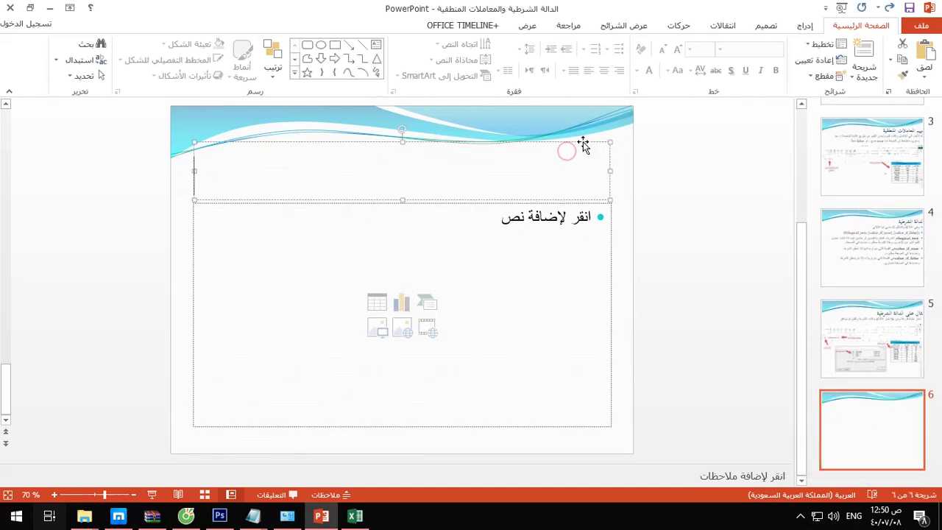
left_click(584, 141)
key("Delete")
left_click(572, 203)
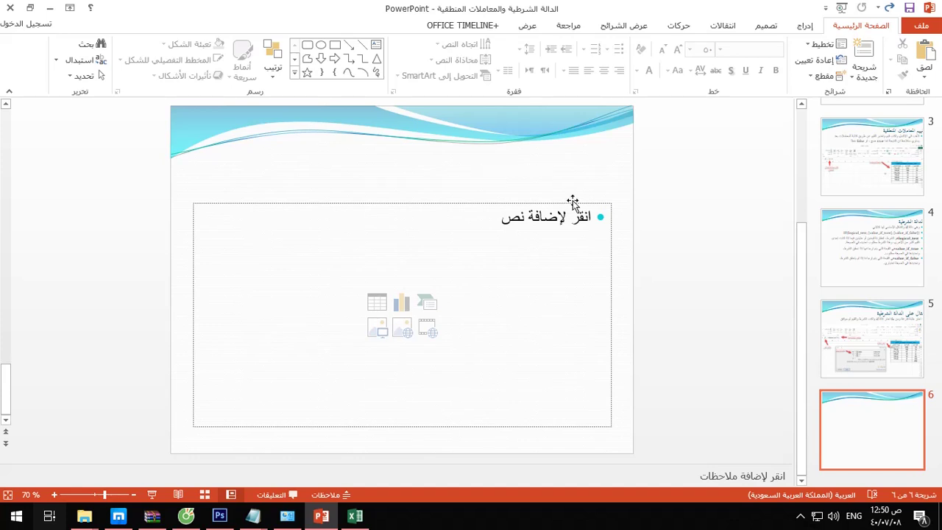
key("Delete")
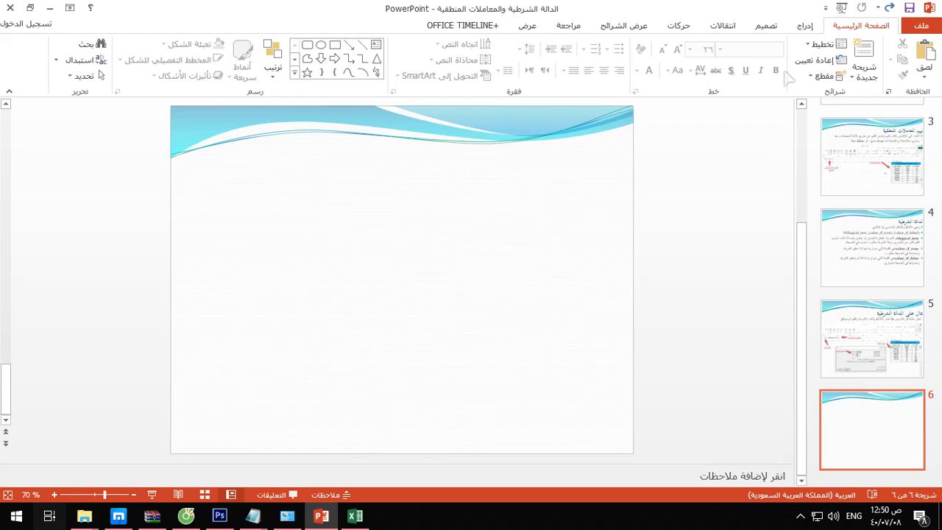
Draw a text box in the middle of slide 6 with = on its first line.
left_click(804, 27)
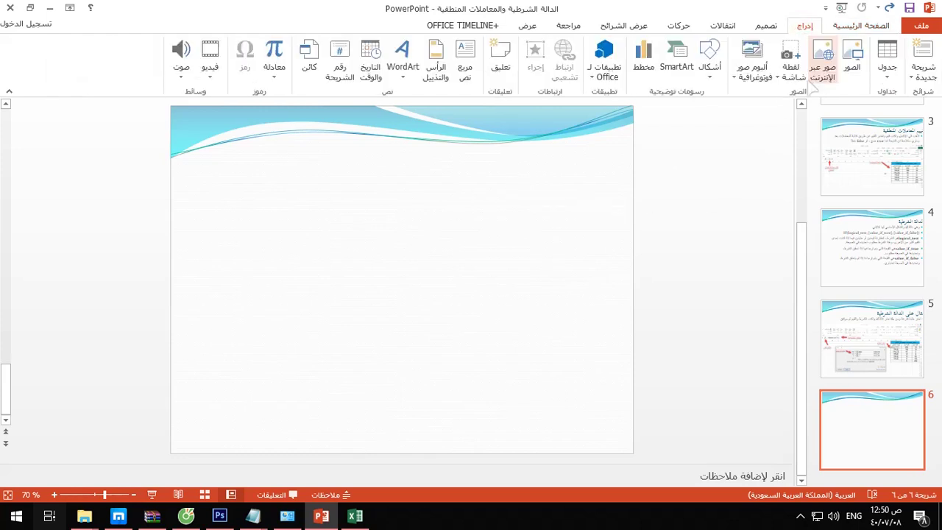
left_click(465, 65)
left_click_drag(576, 192, 328, 320)
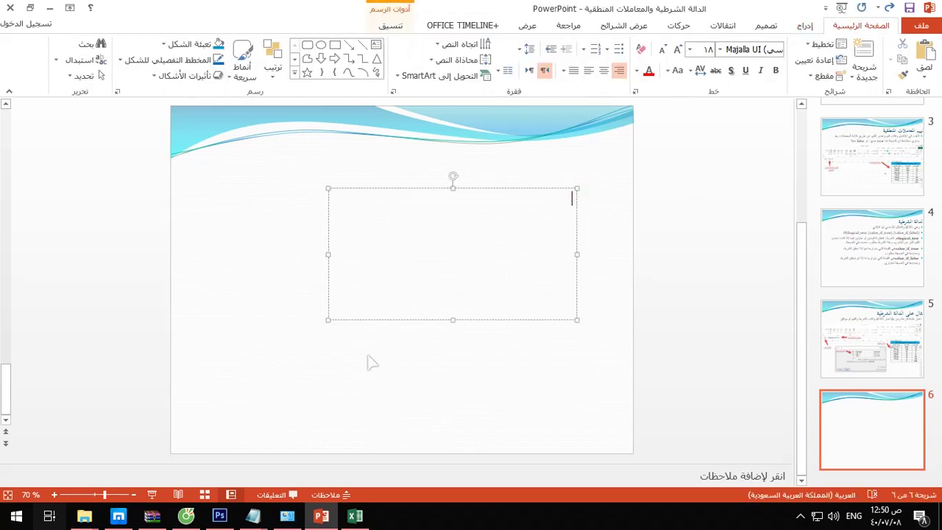
type("=")
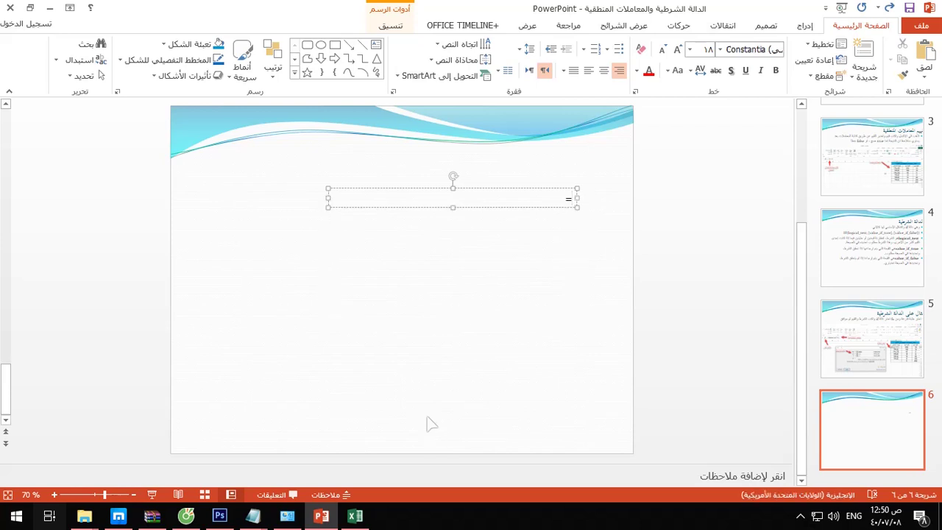
key("alt+shift")
left_click(452, 207)
key("F2")
key("End")
key("Return")
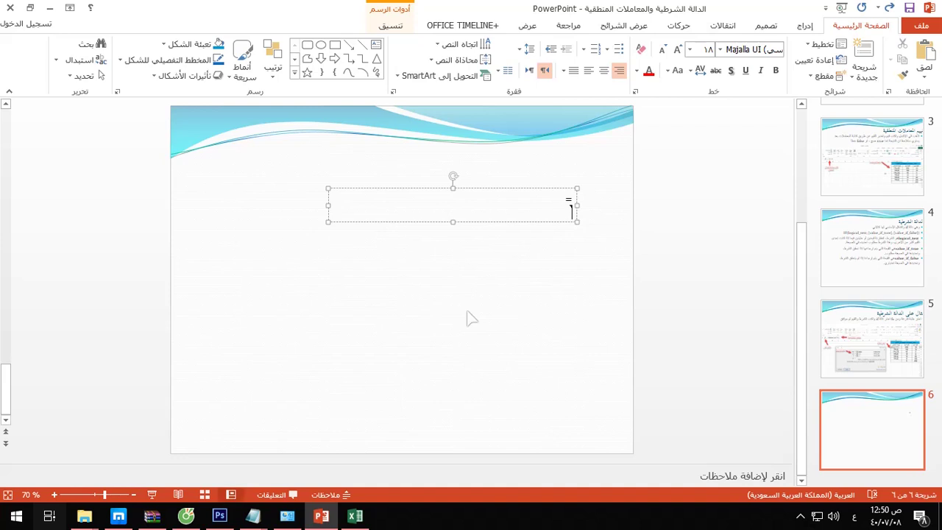
Add > and < on the next lines, fixing a mistyped line along the way.
key("alt+shift")
type(">")
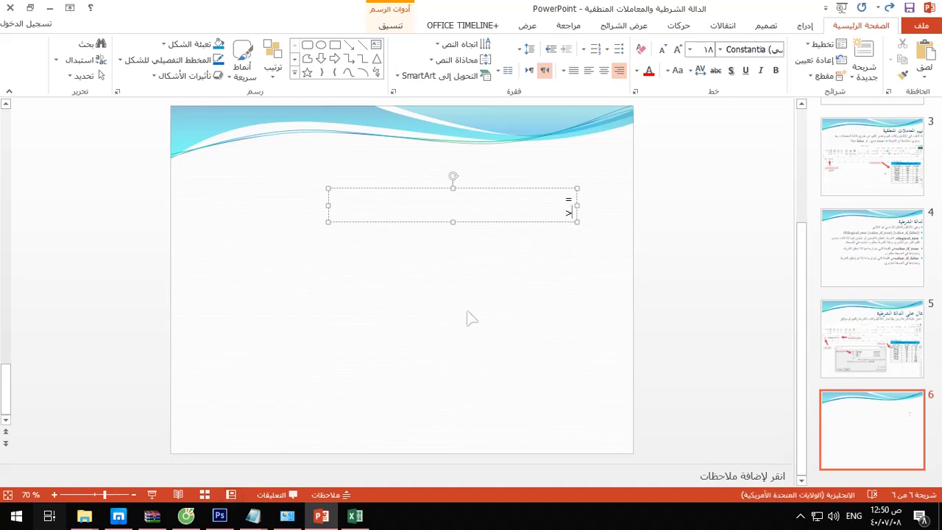
key("alt+shift")
key("Return")
type("أ")
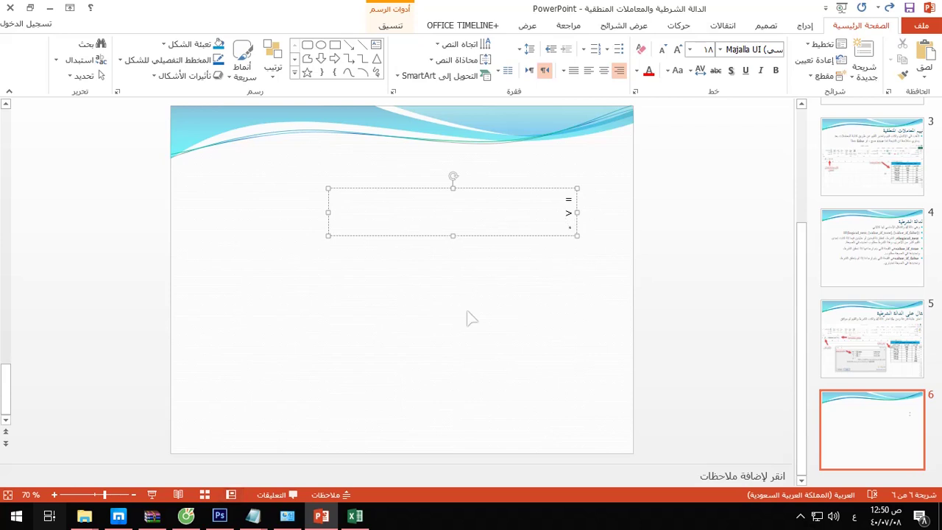
key("alt+shift")
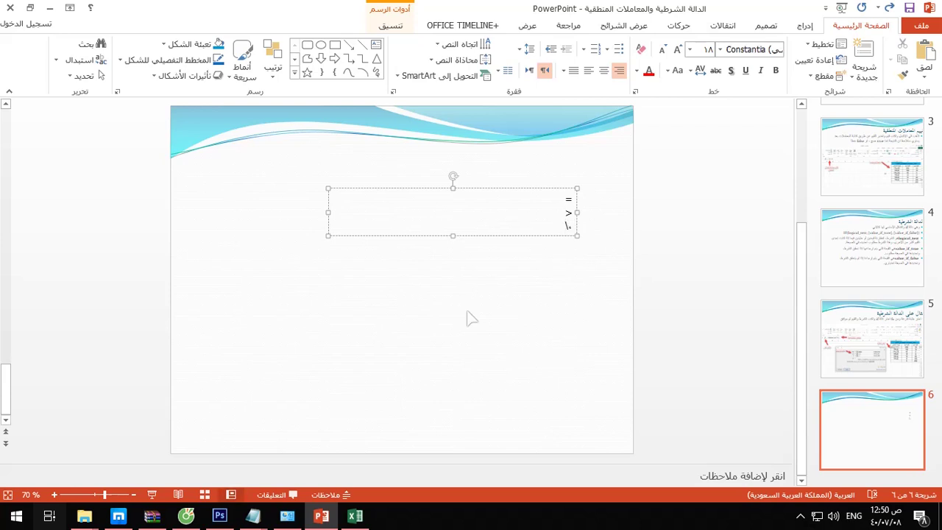
type("<")
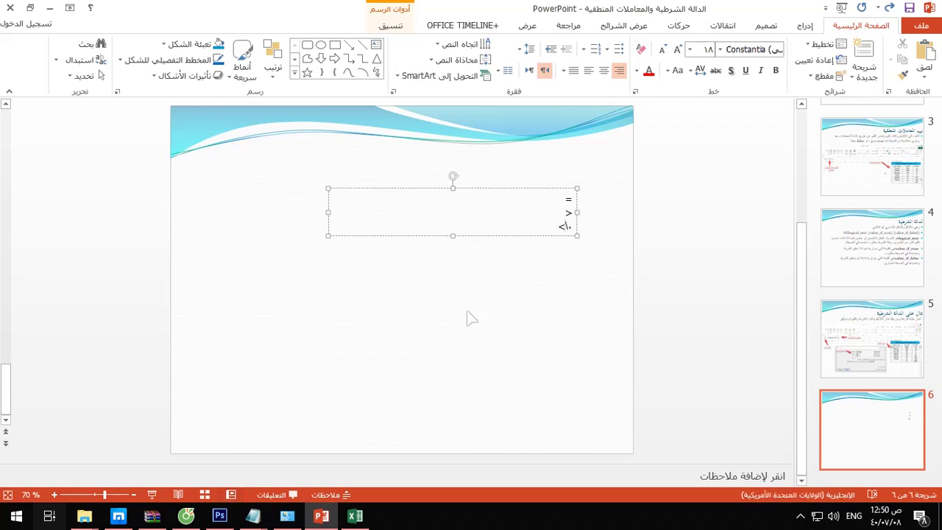
key("BackSpace")
key("BackSpace")
key("BackSpace")
key("BackSpace")
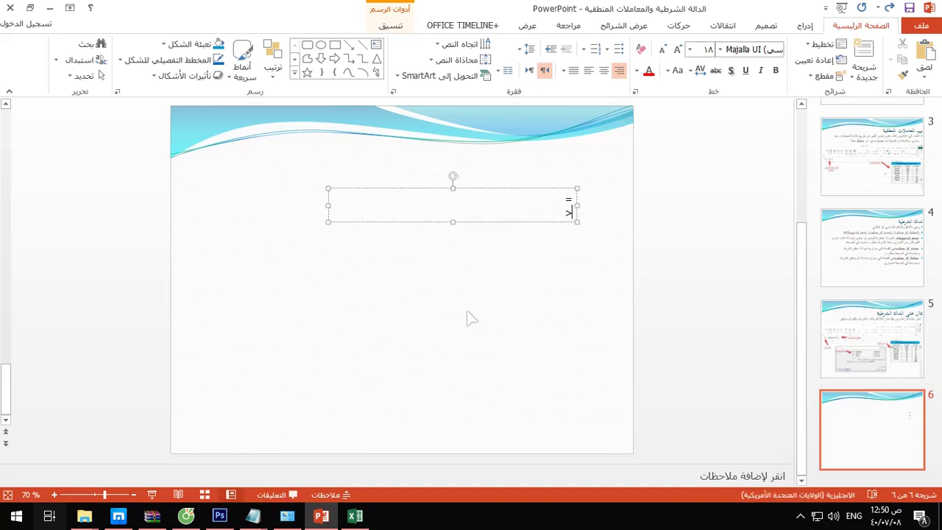
key("alt+shift")
key("Return")
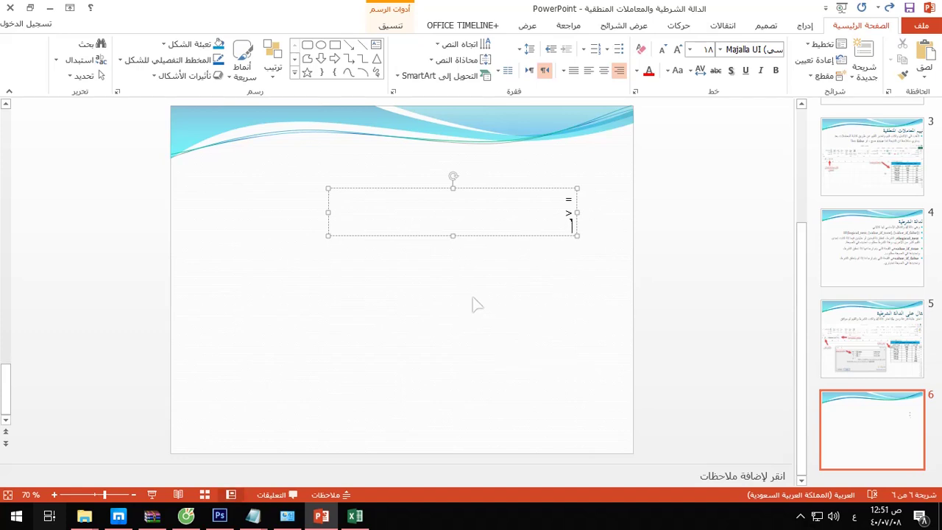
key("alt+shift")
type("<")
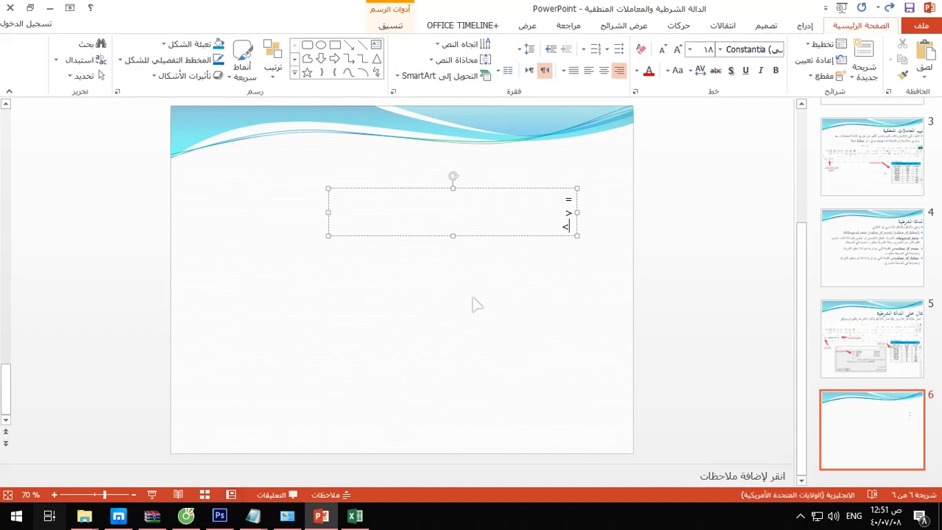
Add the >= and <= operators on their own lines.
key("alt+shift")
key("Return")
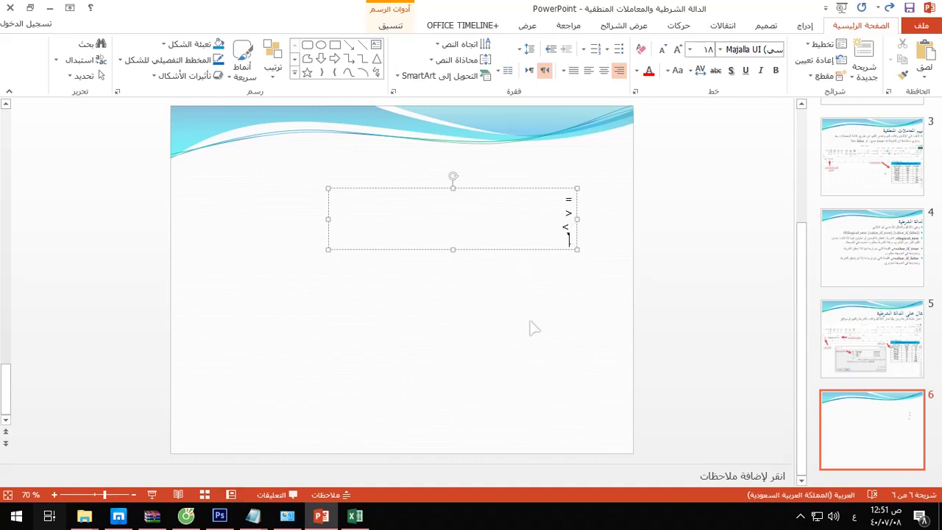
key("alt+shift")
type(">=")
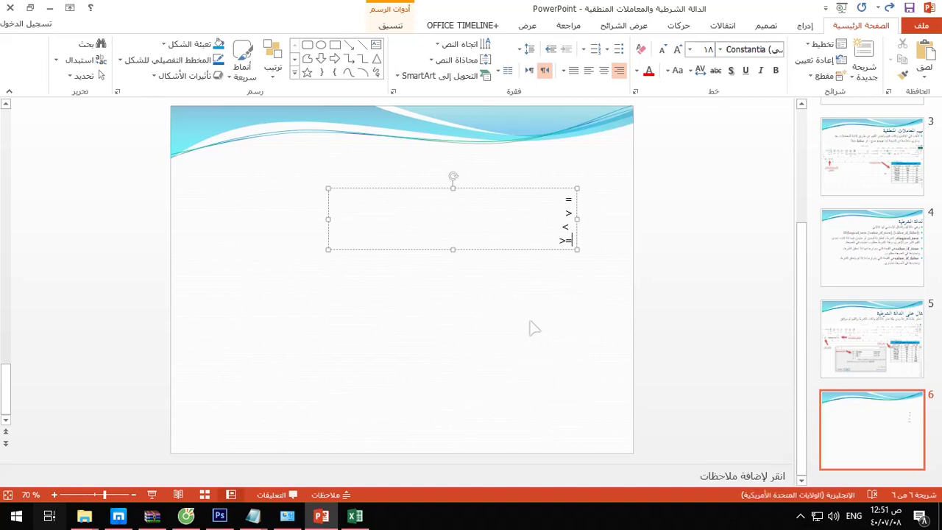
key("alt+shift")
type("=")
key("Return")
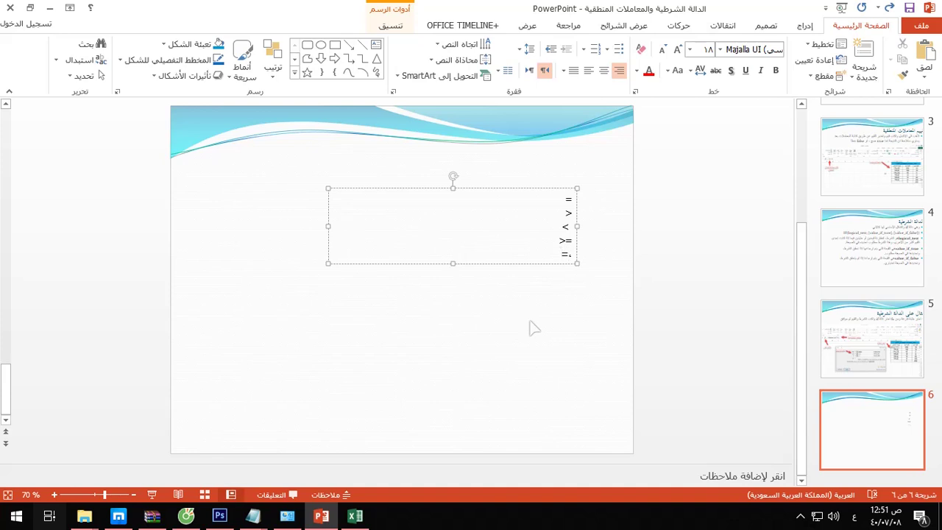
key("alt+shift")
type("<")
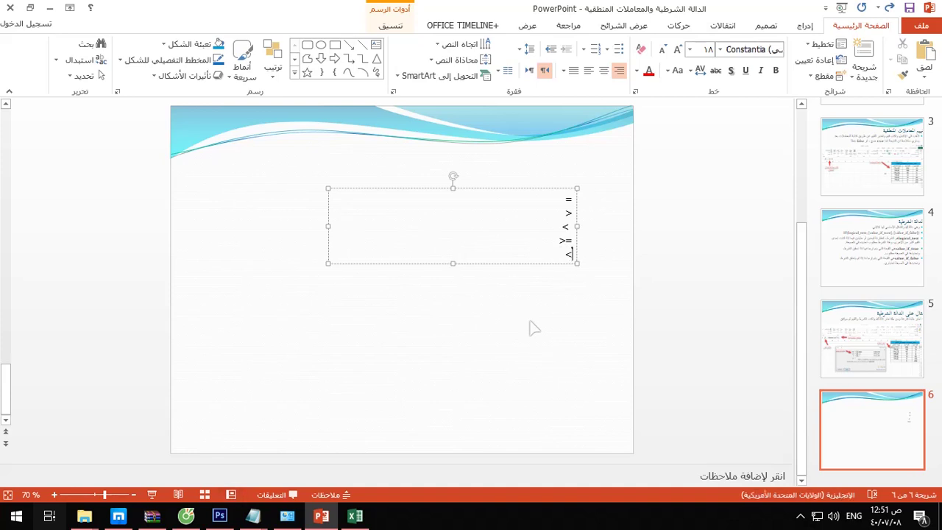
type("=")
Add <> on a new line and start typing the word 'and' below it.
key("Return")
key("alt+shift")
key("alt+shift")
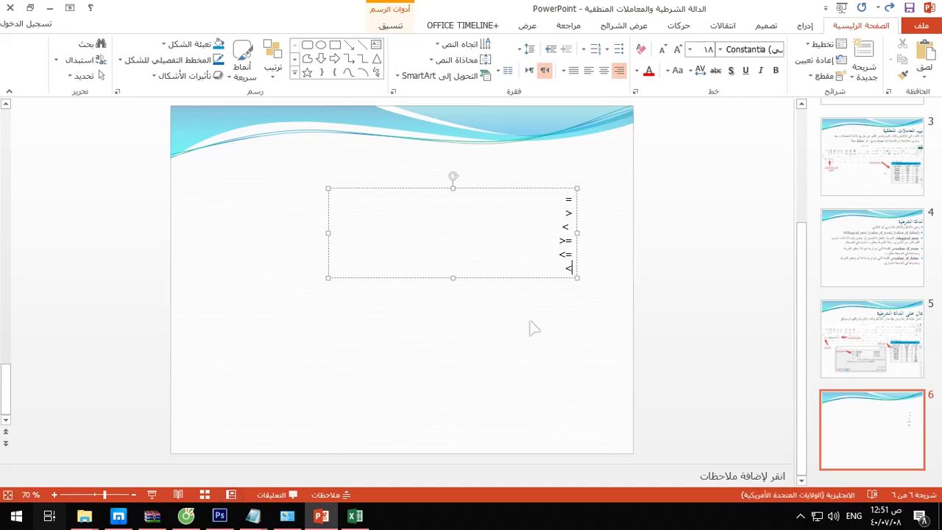
type("<>")
key("Return")
key("alt+shift")
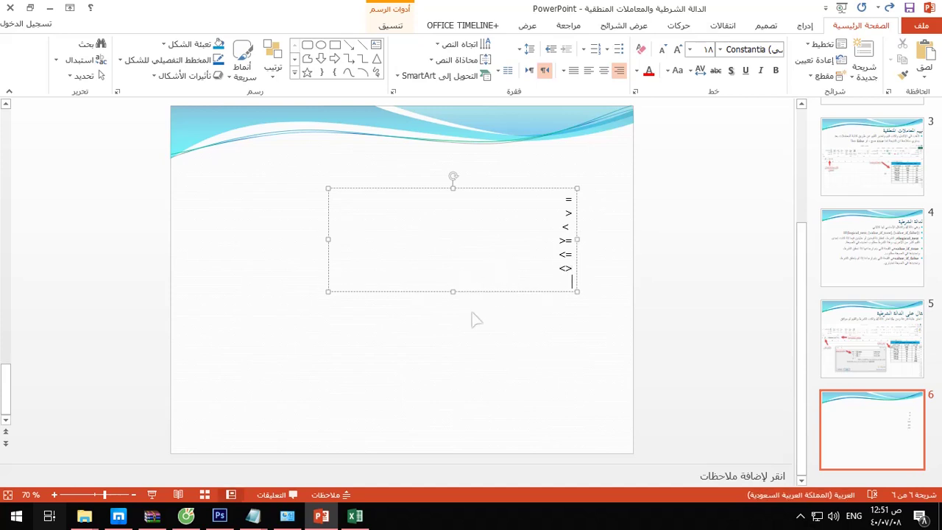
key("alt+shift")
type("and")
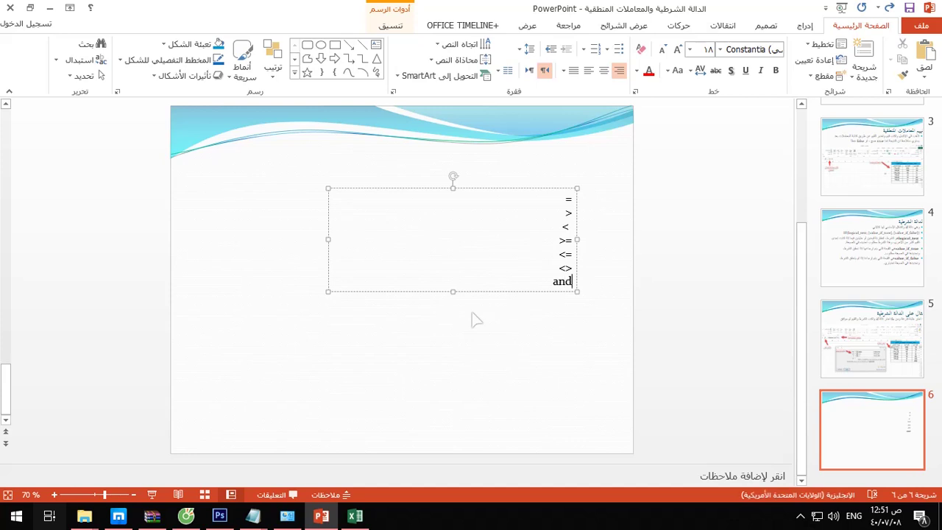
Put 'or' and 'not' on new lines under 'and', then select the whole text box.
key("Return")
type("or")
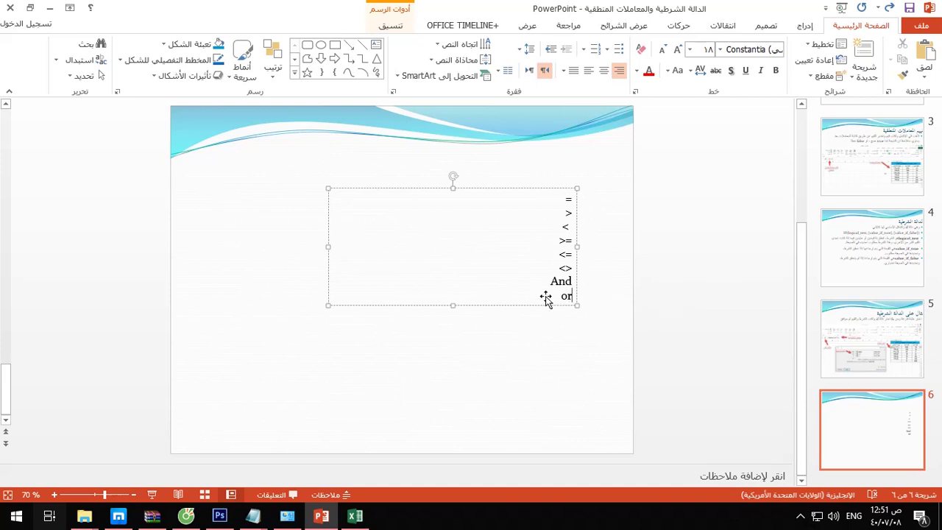
key("alt+shift")
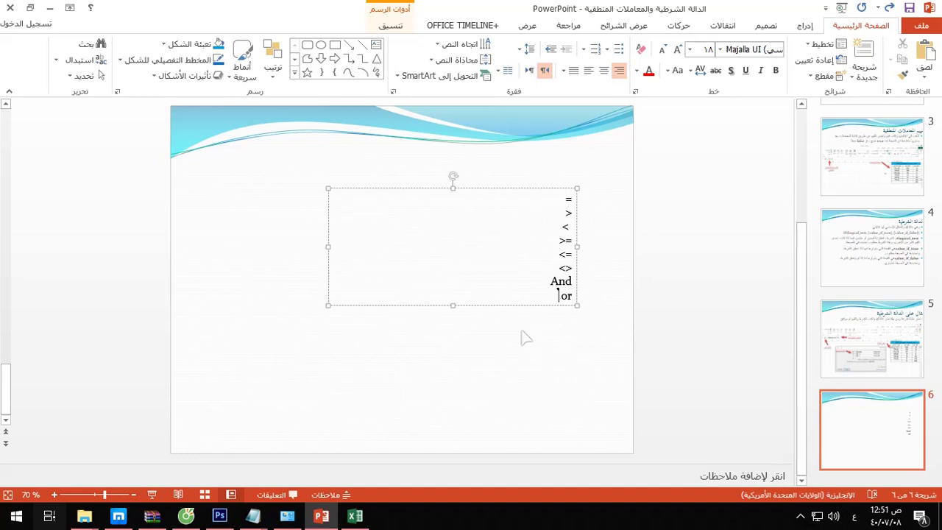
key("Return")
key("alt+shift")
type("n")
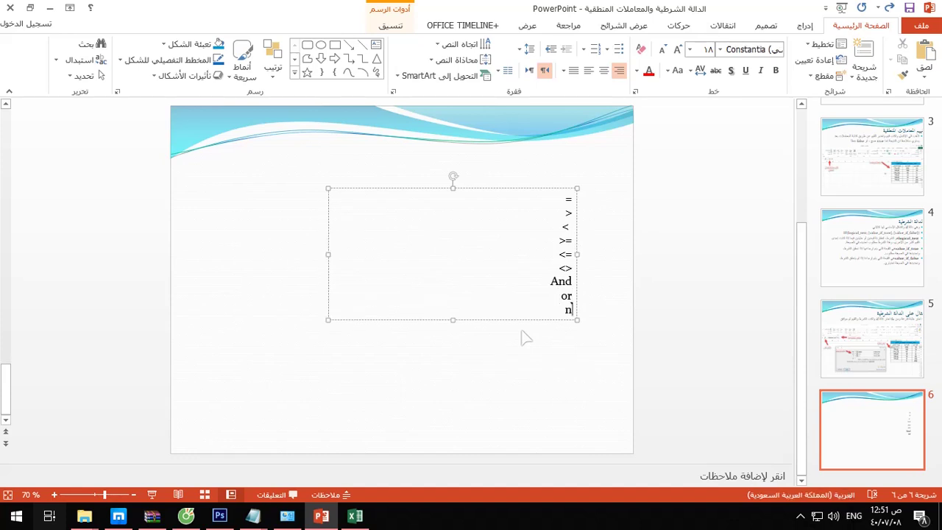
type("ot")
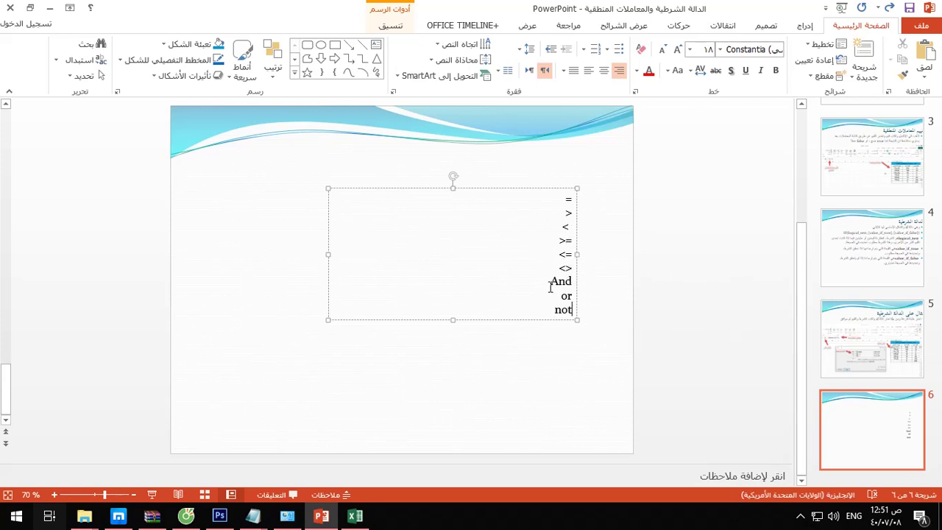
key("alt+shift")
left_click_drag(552, 309, 591, 199)
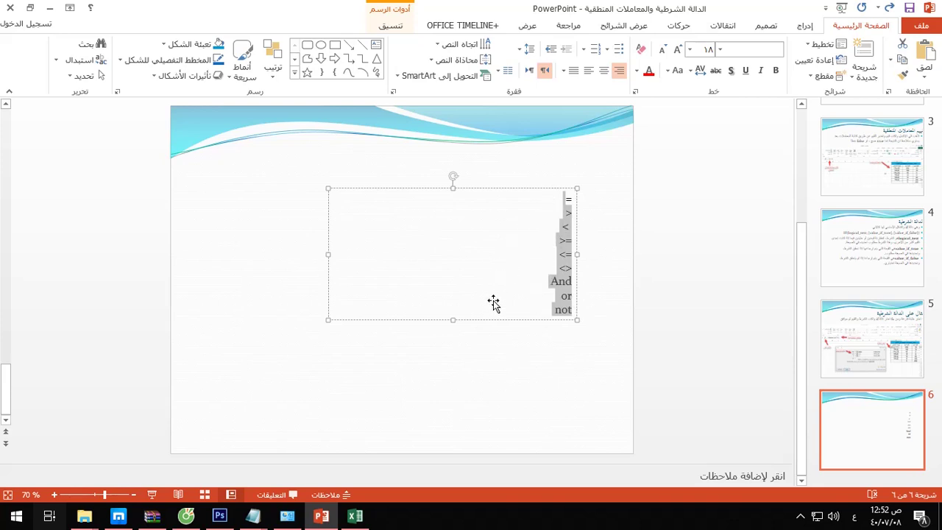
left_click(480, 376)
left_click(484, 287)
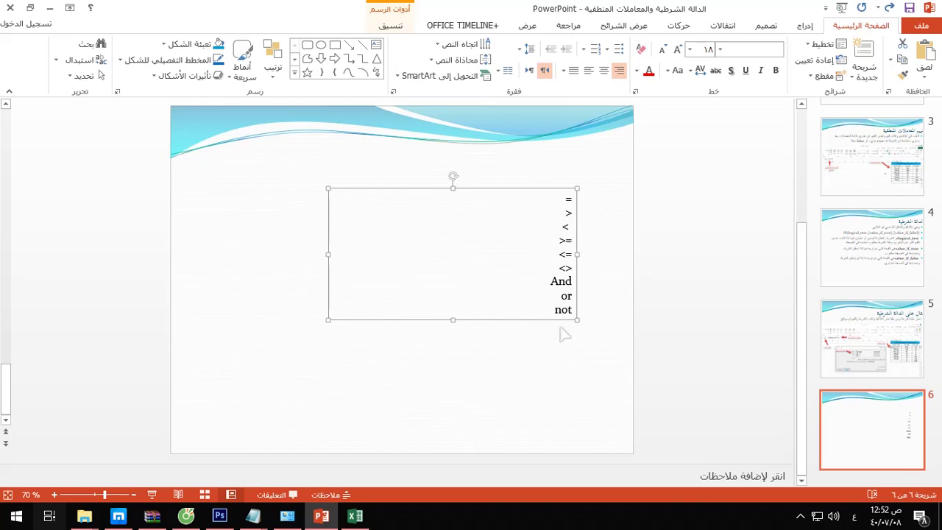
Draw a second text box below the operator list with True and false on separate lines.
left_click(803, 30)
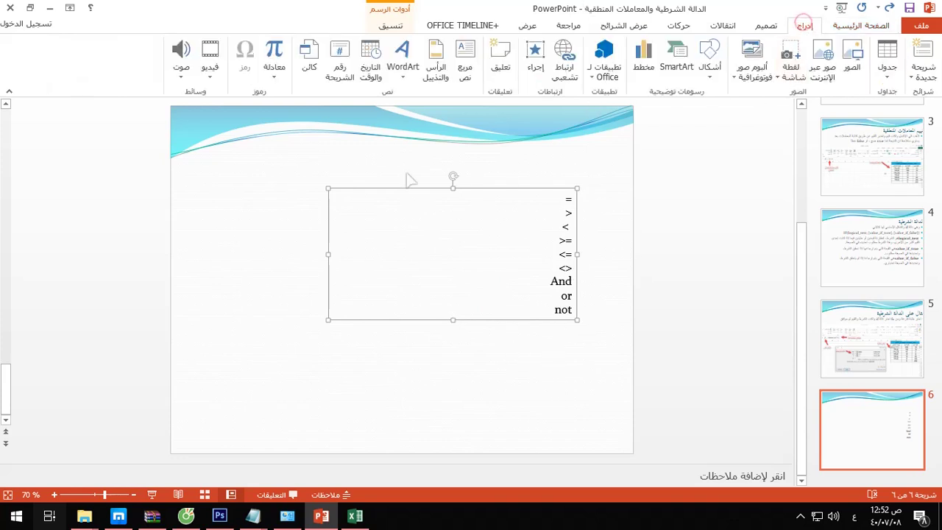
left_click(465, 59)
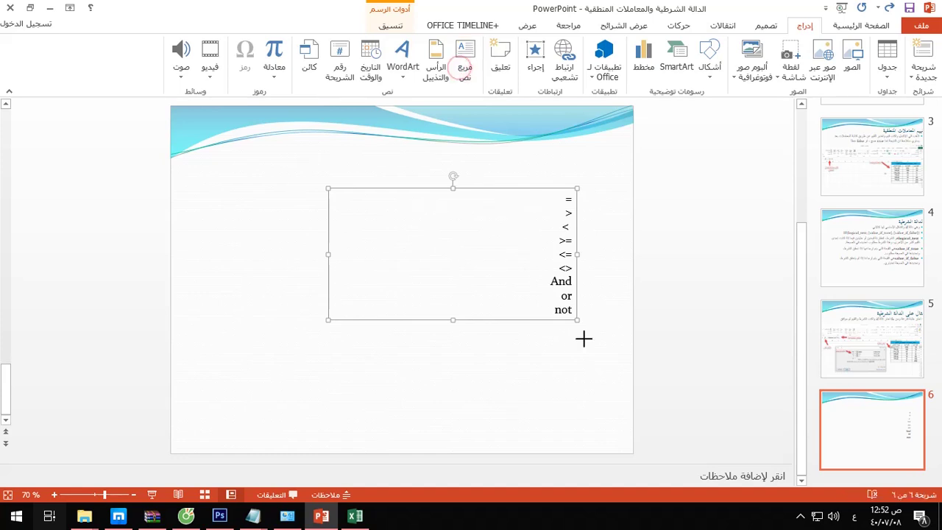
mouse_move(583, 339)
left_mouse_down()
mouse_move(345, 483)
mouse_move(346, 457)
left_mouse_up()
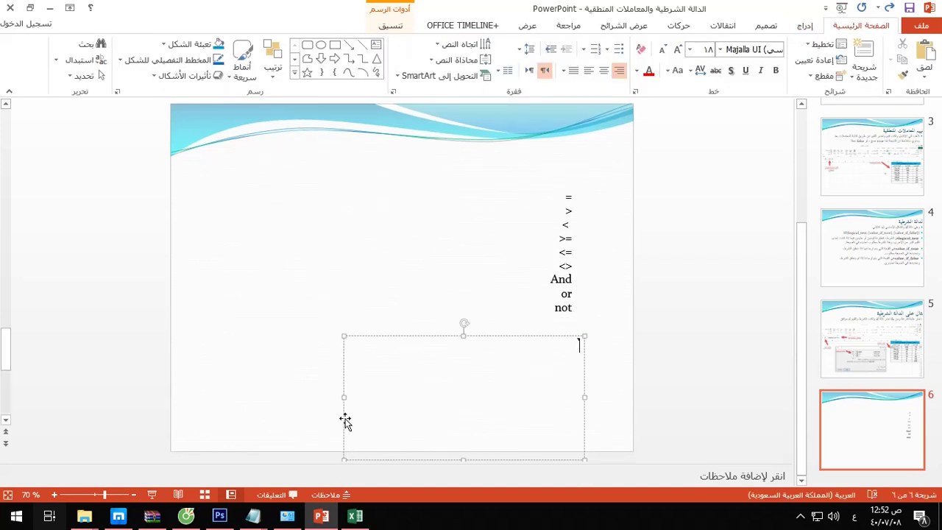
key("alt+shift")
type("T")
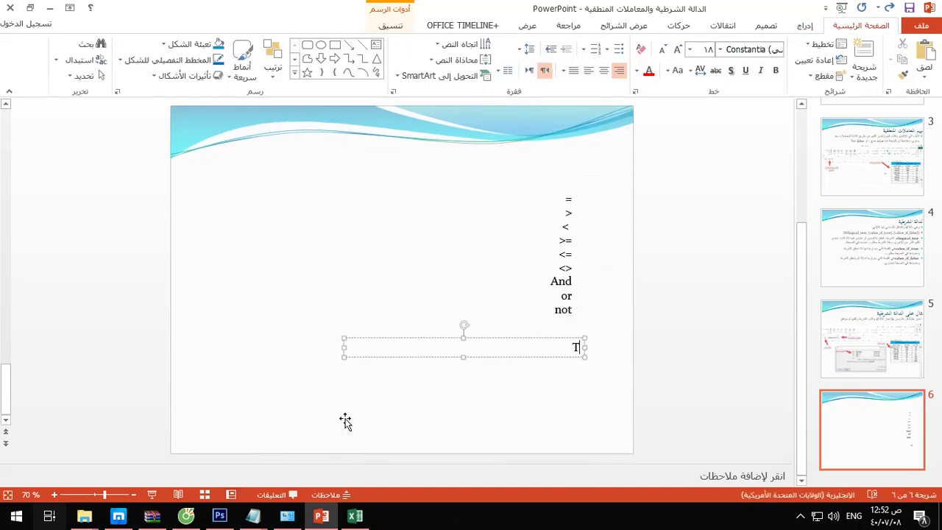
type("rue")
key("Return")
key("alt+shift")
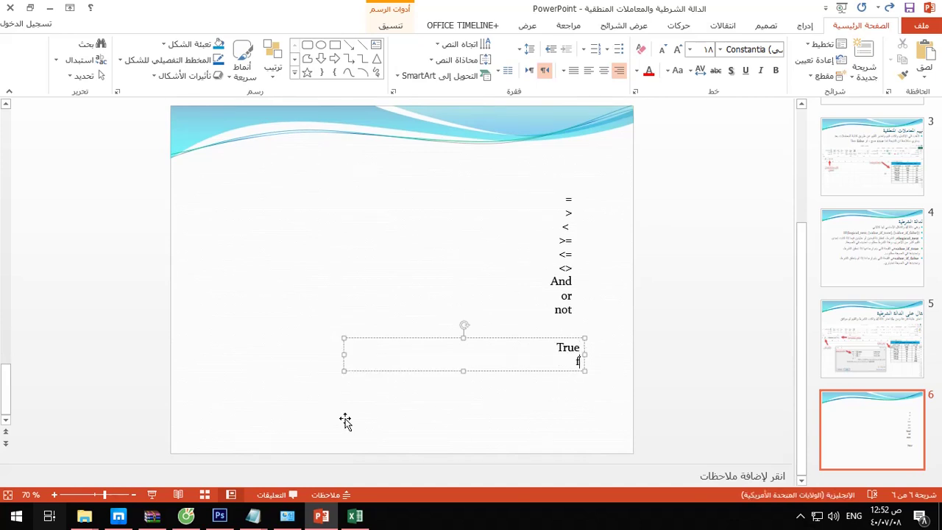
type("false")
Enter an Arabic logical-values title (القيم المنطقية) in A1.
left_click(364, 519)
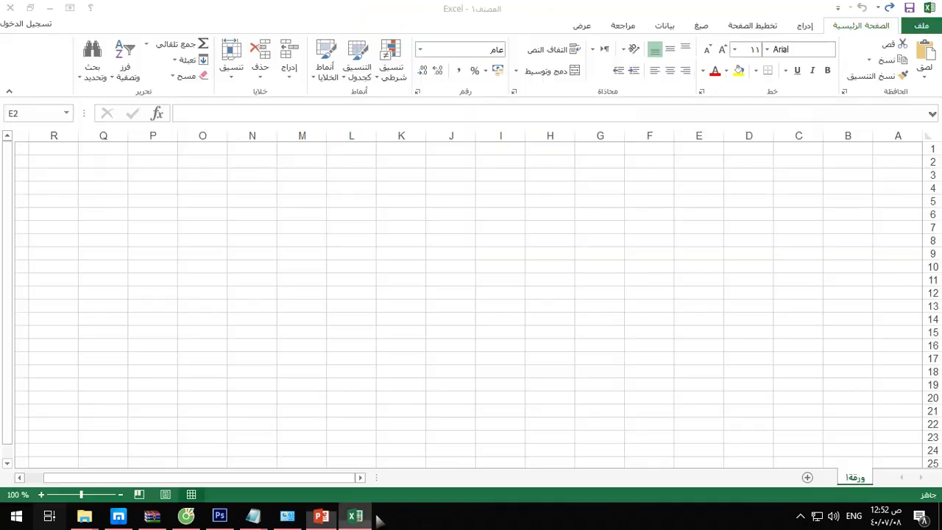
left_click(893, 148)
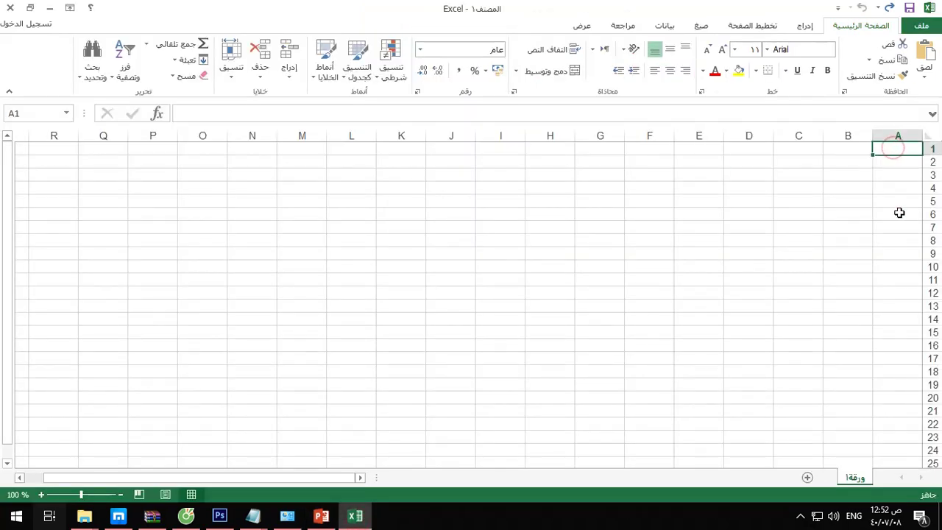
type("h")
key("BackSpace")
key("BackSpace")
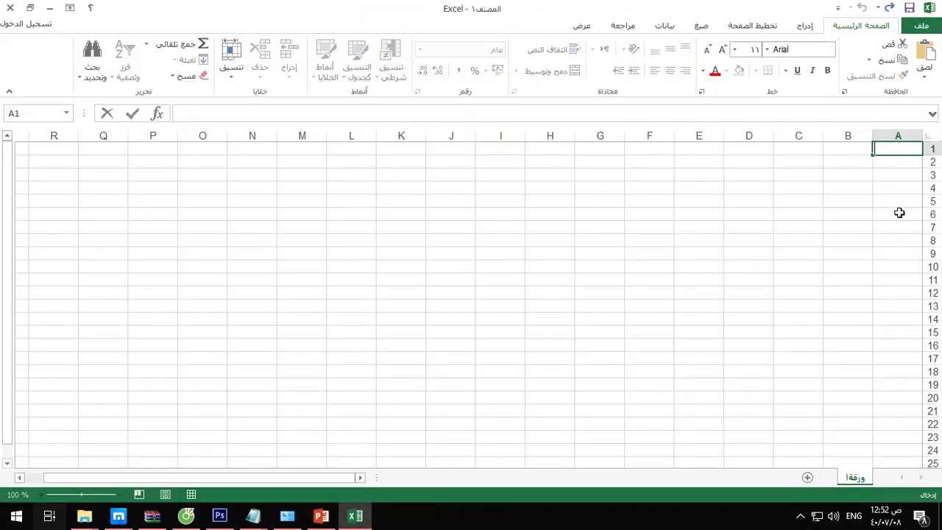
key("alt+shift")
type("اختبار")
type(" القي")
type("م المنط")
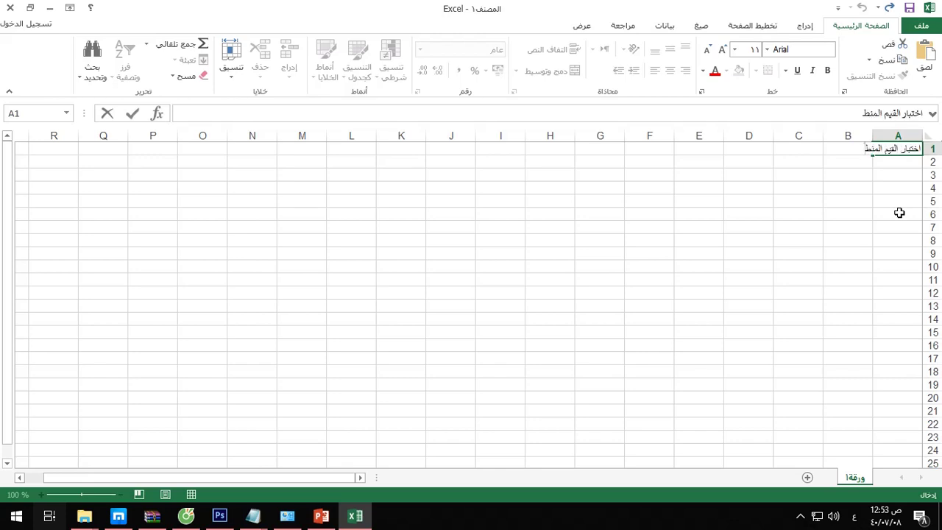
type("قية")
key("Return")
Add Arabic headers for value a, value b and the logical formula (معادلة المنطقية) in row 2.
type("القيمة a")
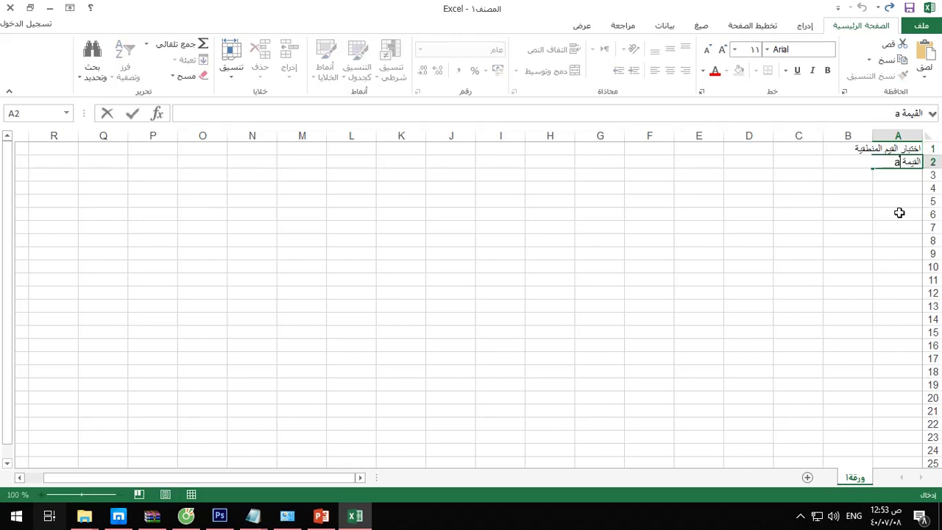
key("Return")
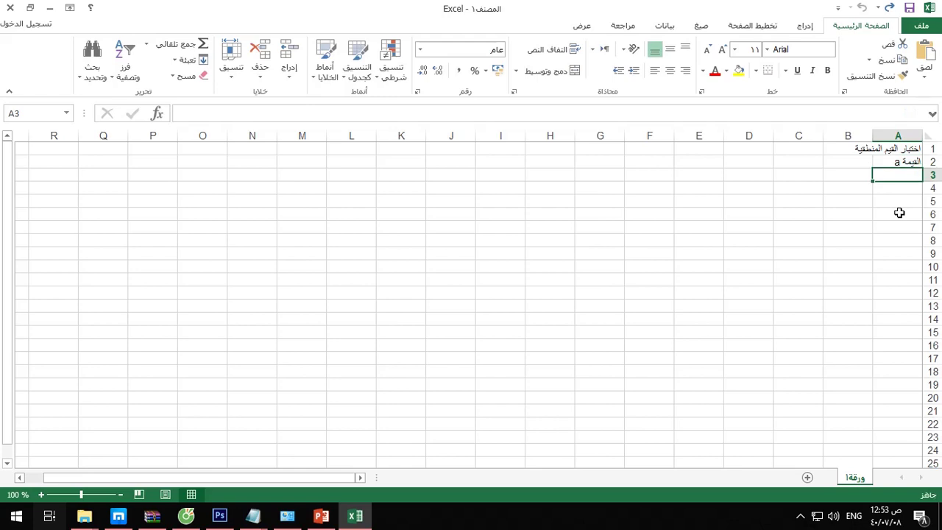
key("Up")
key("Left")
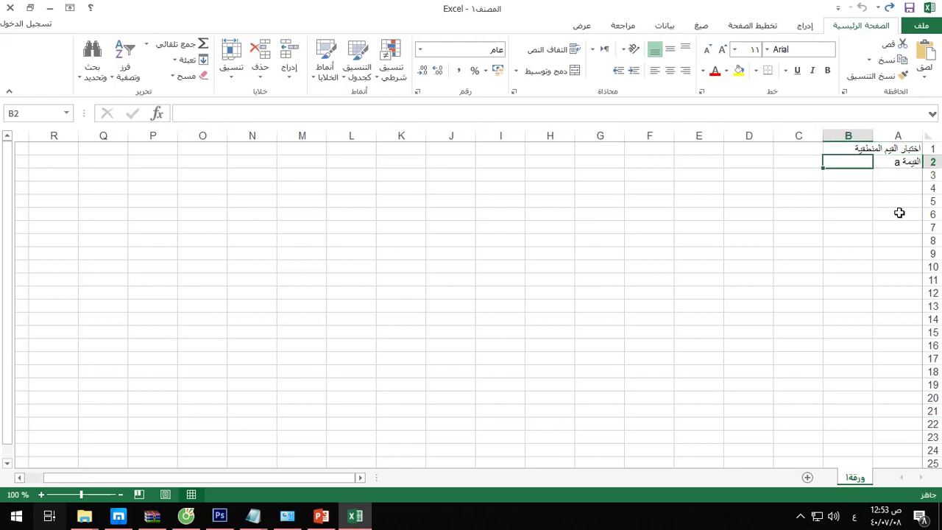
type("القيمة b")
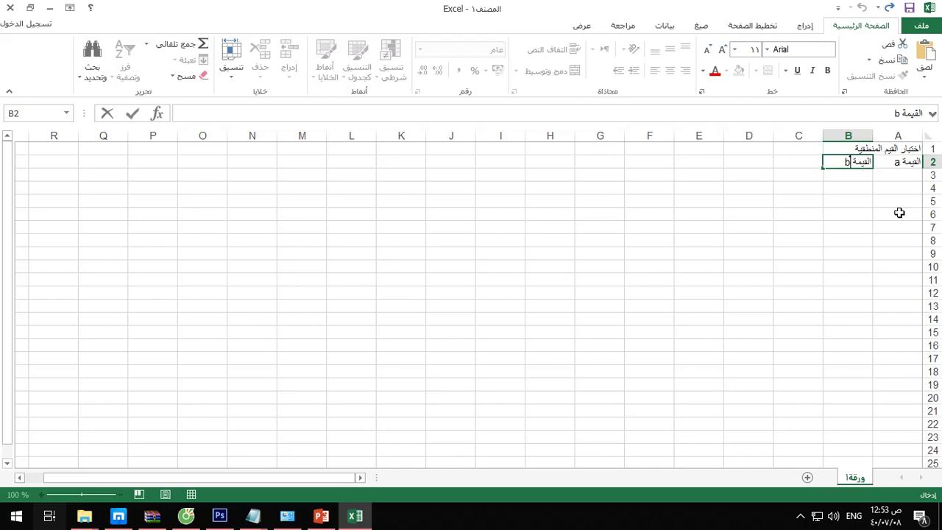
key("Return")
key("Up")
key("Left")
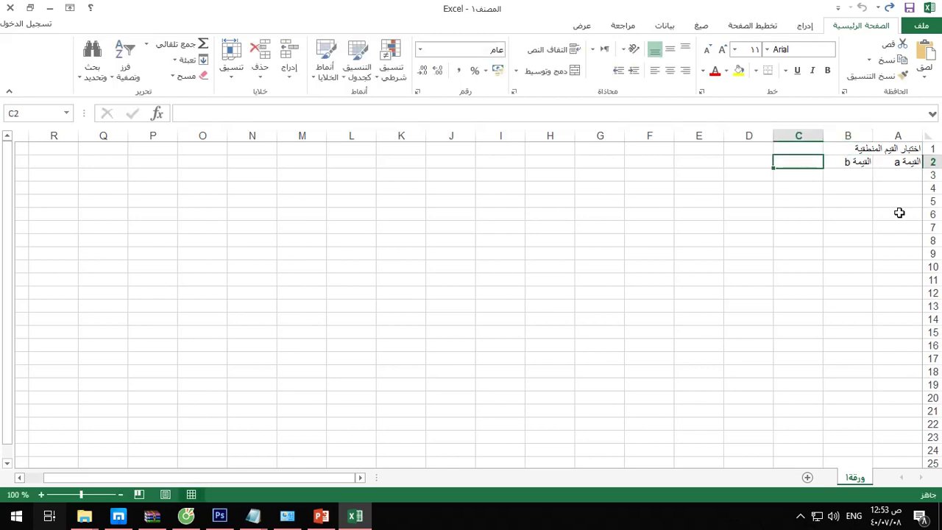
type("hgl")
key("BackSpace")
key("BackSpace")
key("BackSpace")
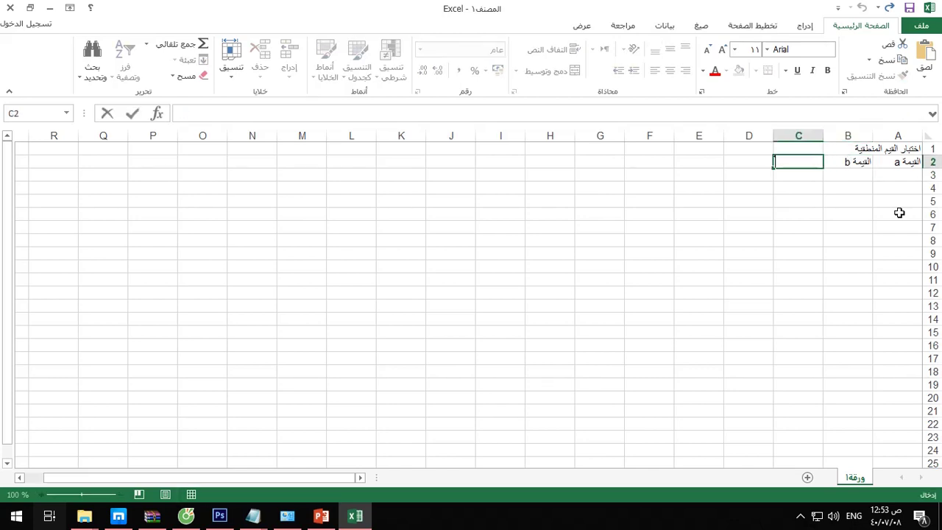
type("المع")
type("ادلة المن")
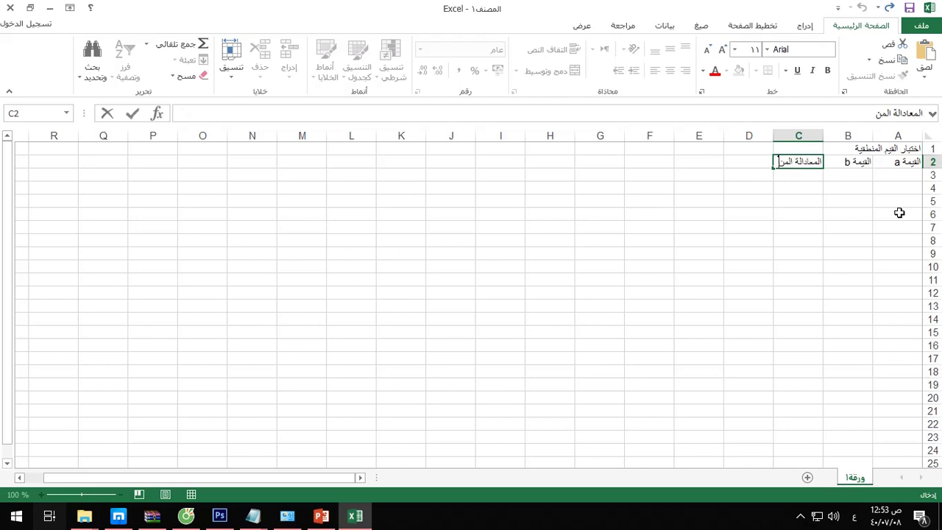
type("طقي")
type("ة")
key("Return")
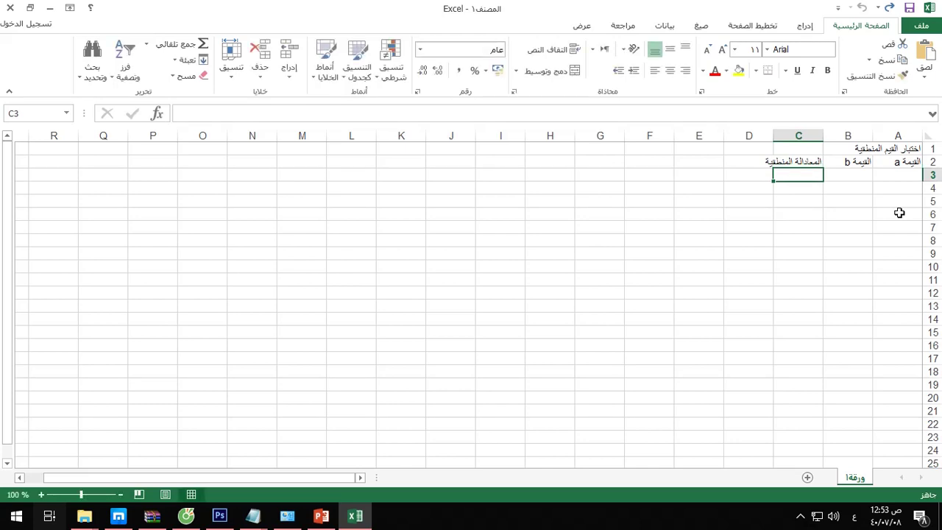
Enter the a values 10, 20, 30, 40, 50 and 60 in A3:A8.
left_click(894, 176)
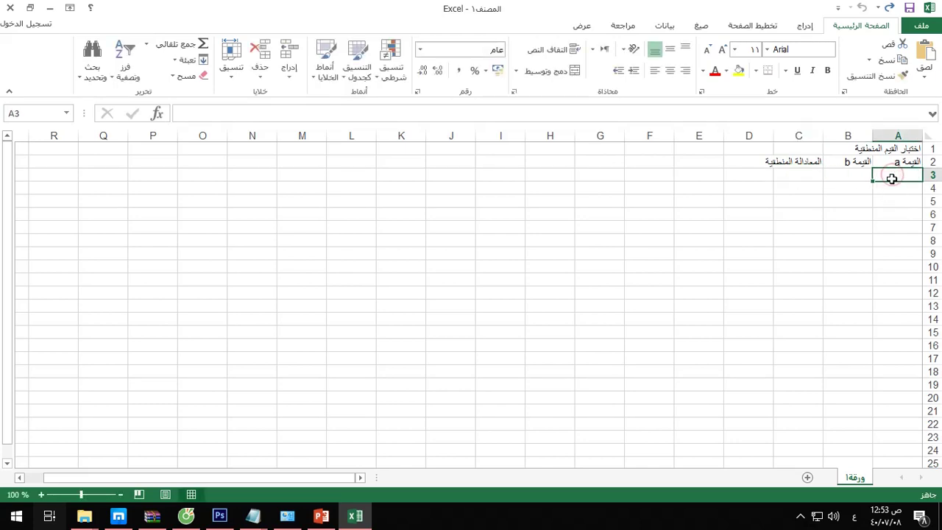
type("10")
key("Return")
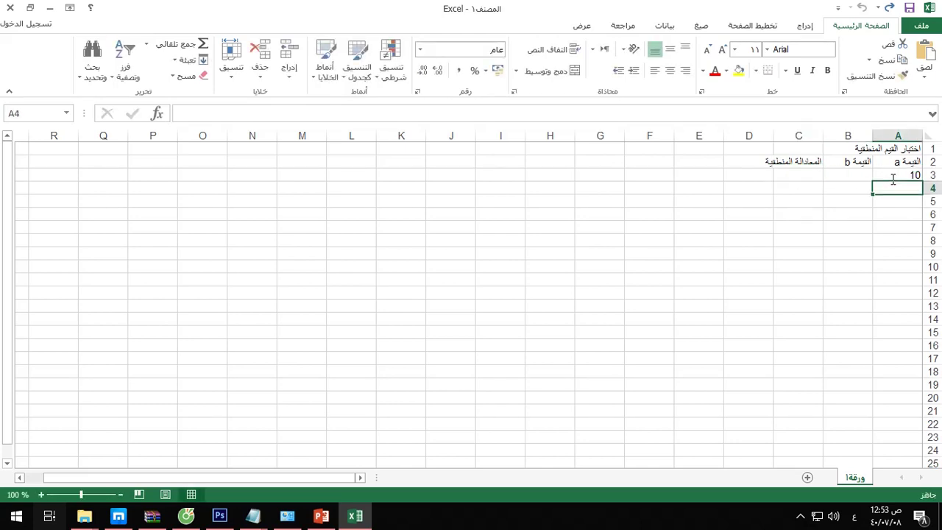
type("20")
key("Return")
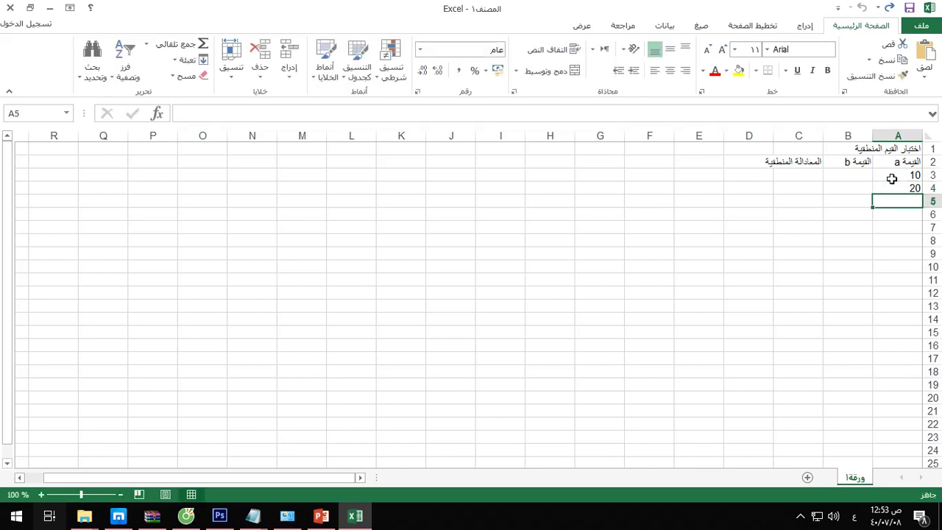
type("30")
key("Return")
type("40")
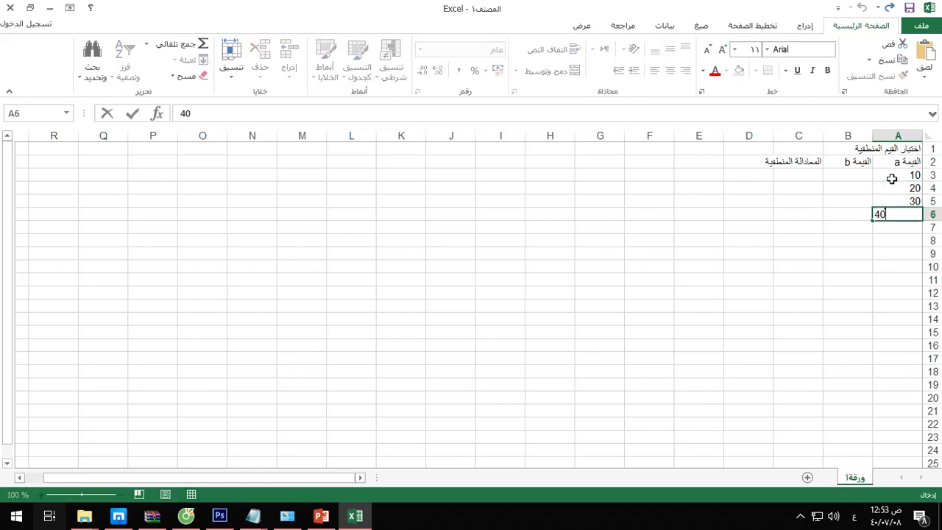
key("Return")
type("50")
key("Return")
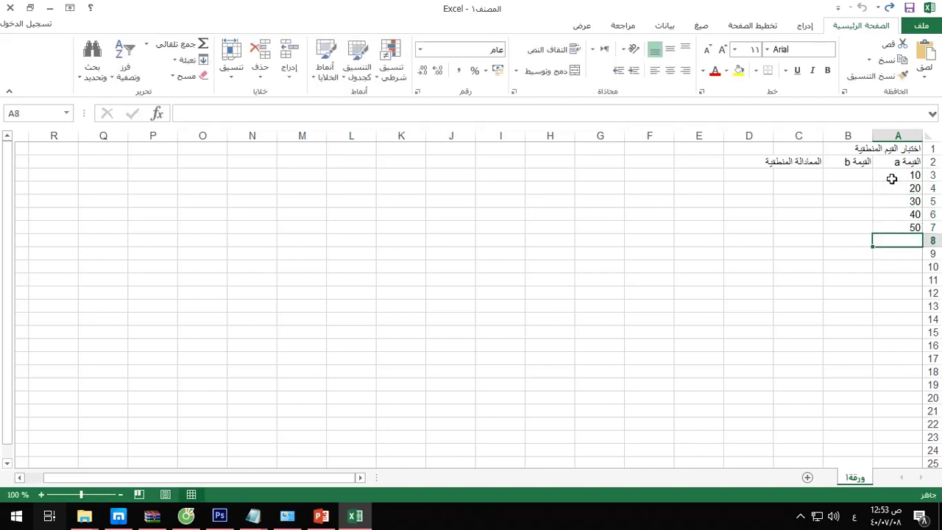
type("60")
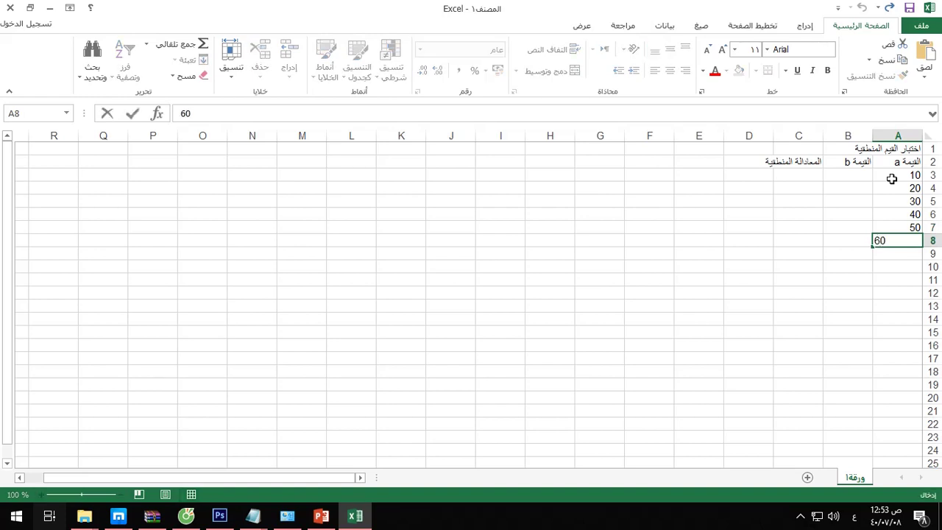
key("Return")
Enter the b values 15, 13, 14, 19, 100 and 140 in B3:B8.
left_click(851, 177)
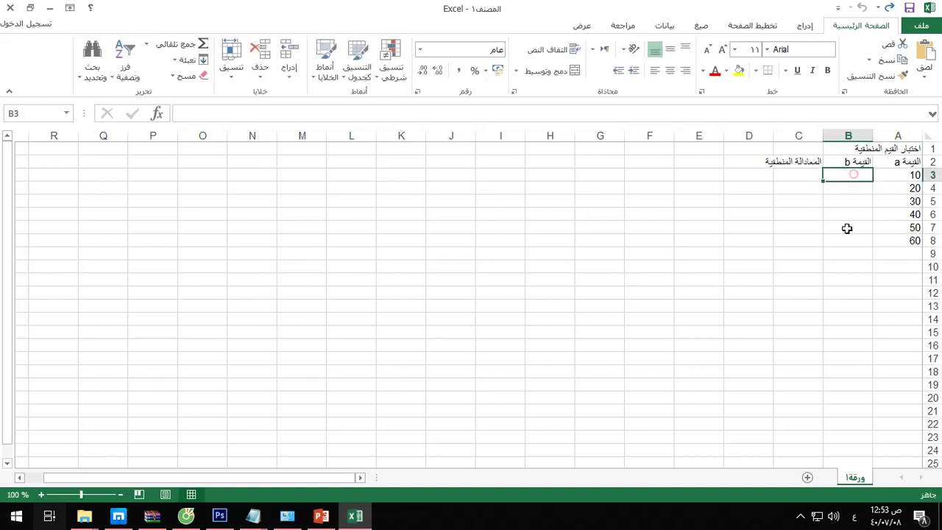
type("15")
key("Return")
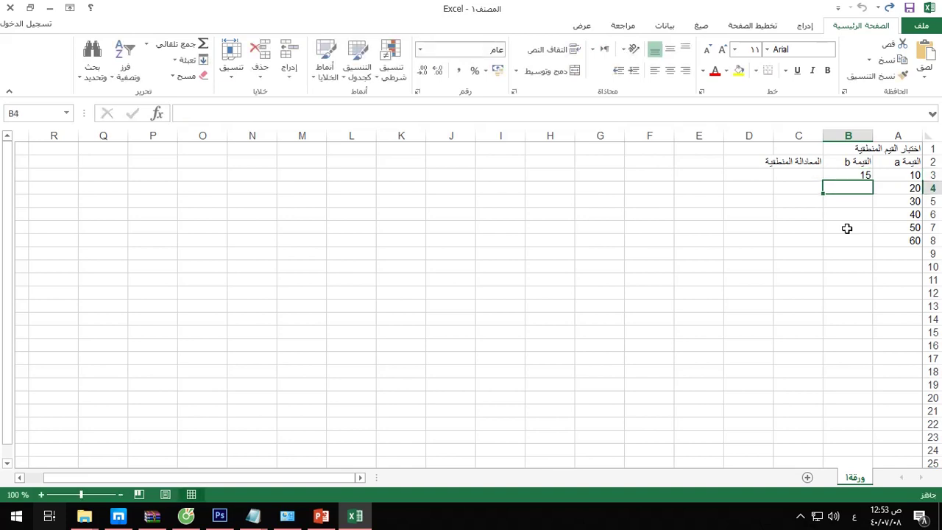
type("13")
key("Return")
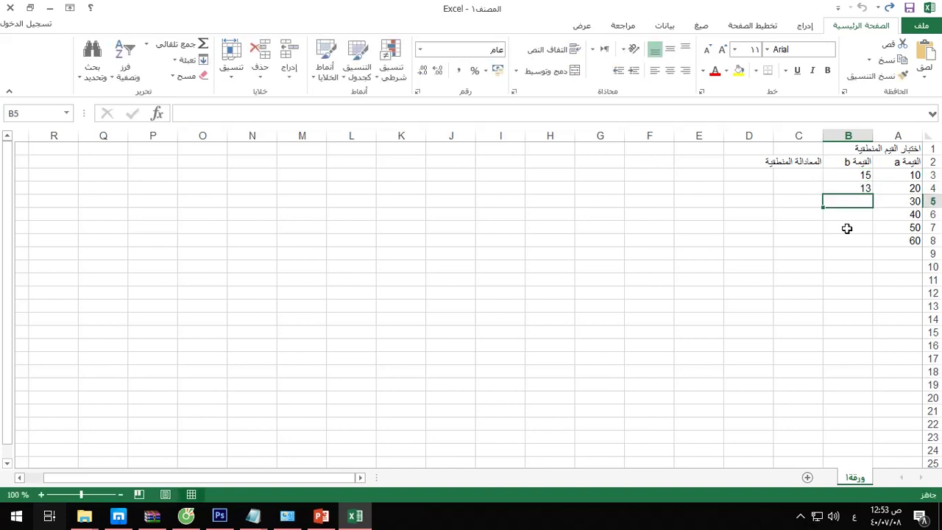
type("14")
key("Return")
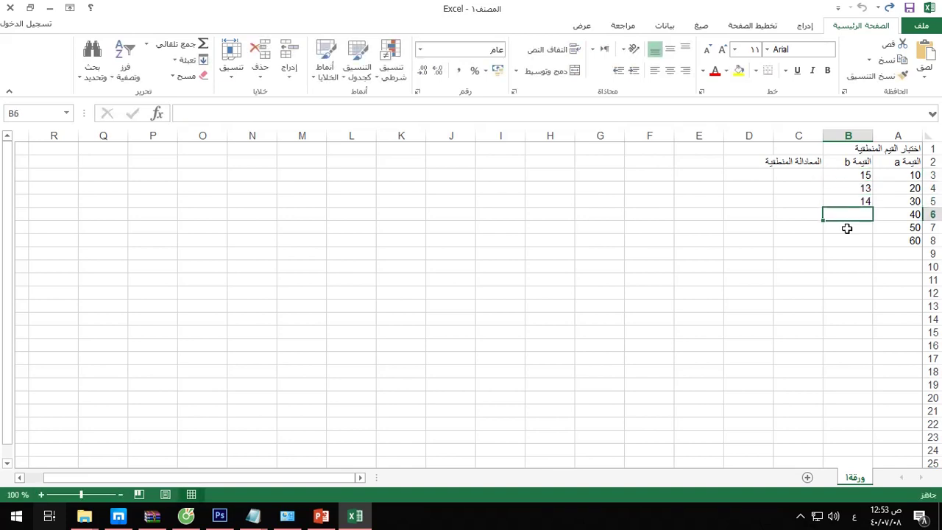
type("19")
key("Return")
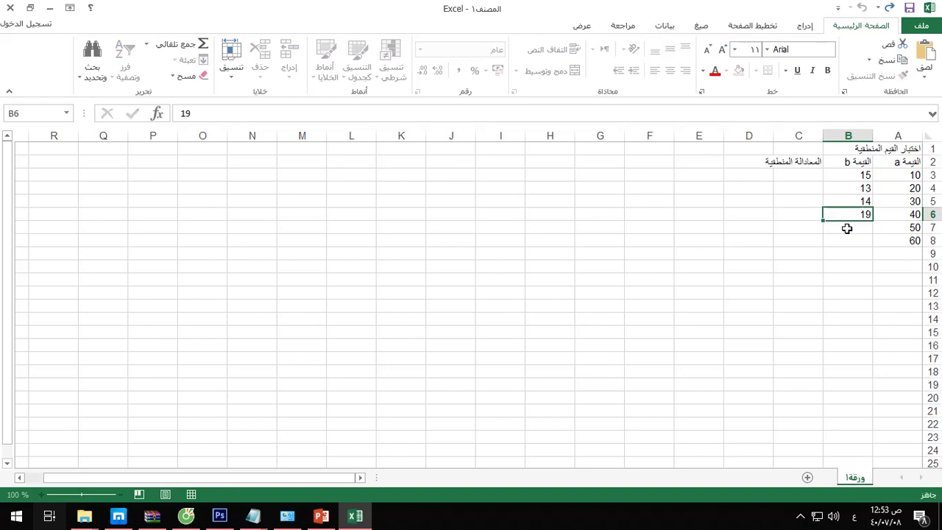
type("100")
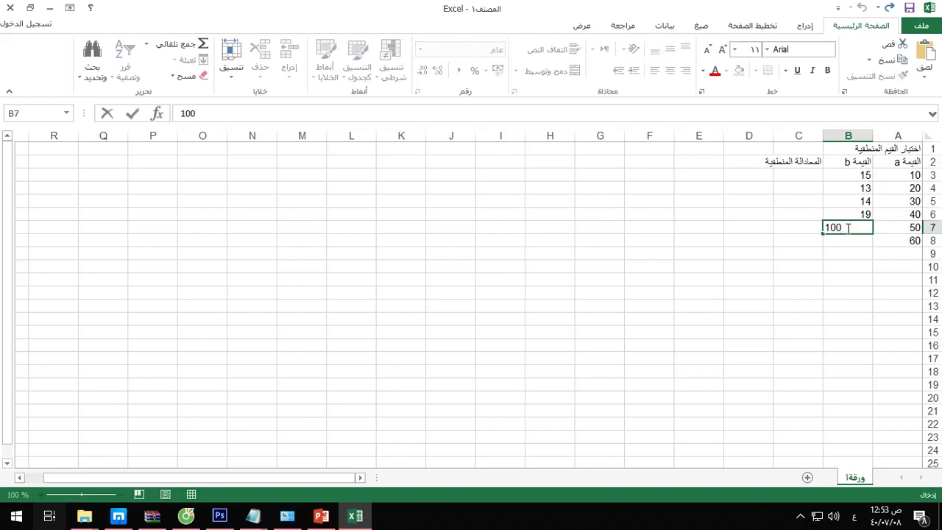
key("Return")
type("1")
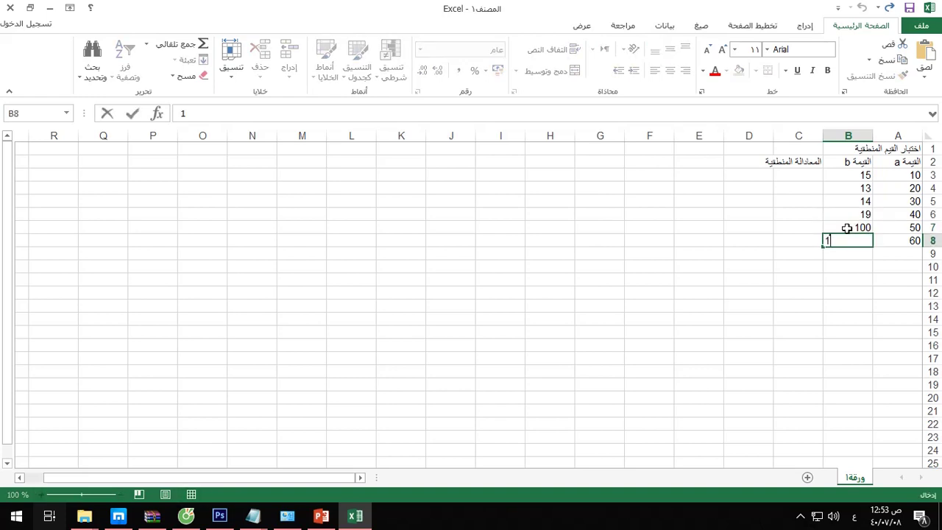
type("40")
left_click(862, 296)
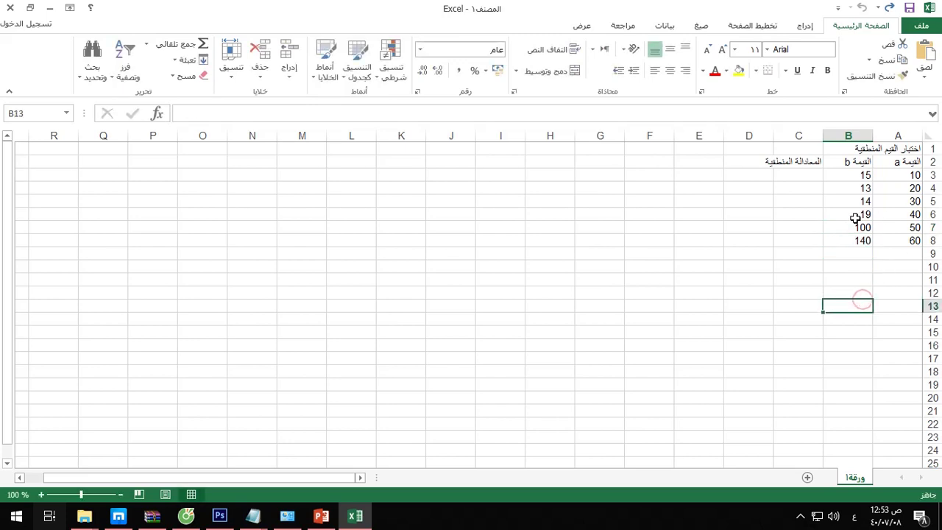
Enter the equality test =B3=A3 in C3.
left_click(797, 177)
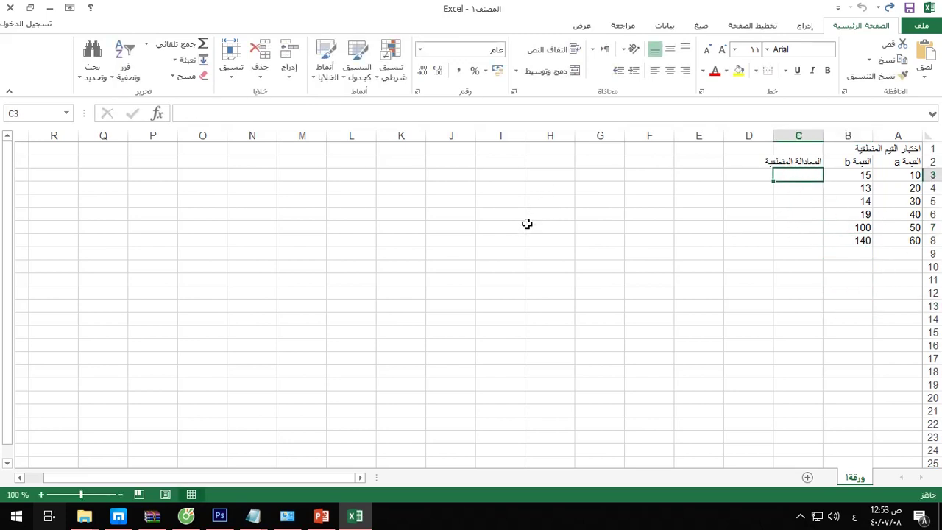
type("=-")
key("BackSpace")
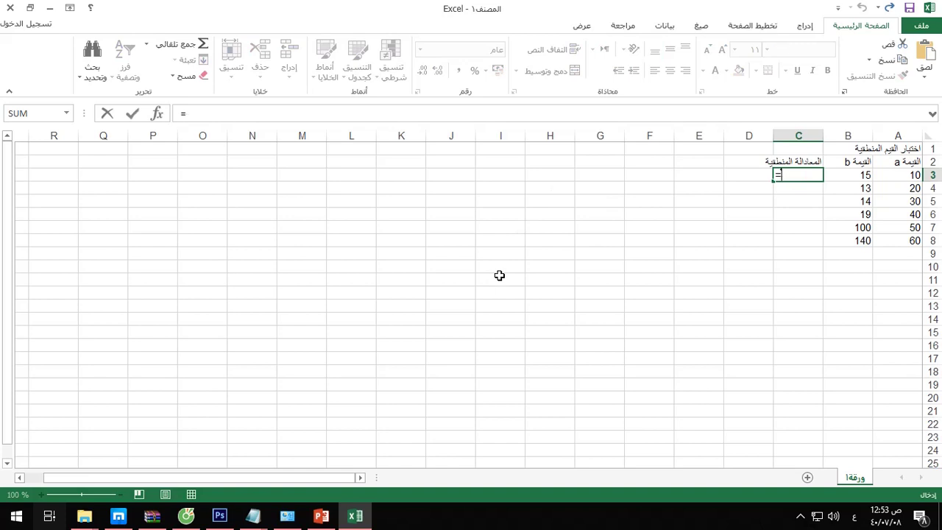
left_click(848, 177)
type("=")
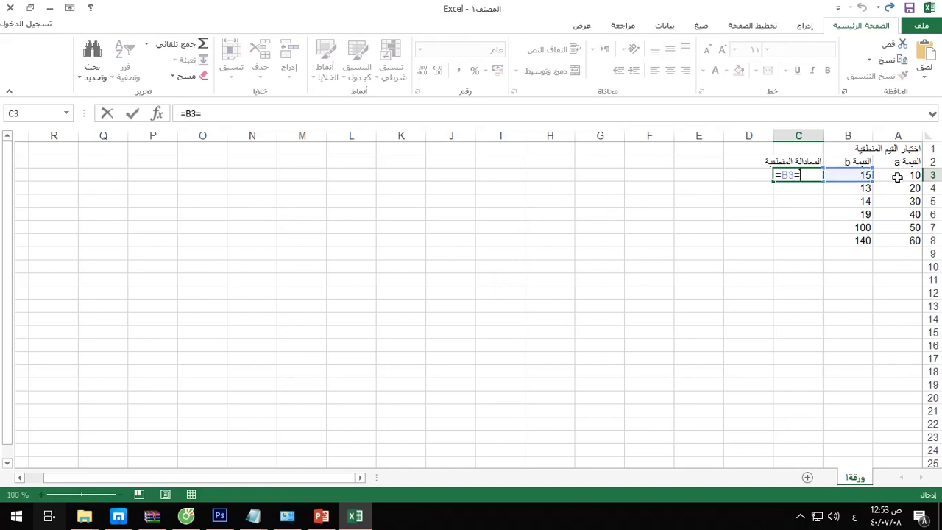
left_click(898, 178)
key("Return")
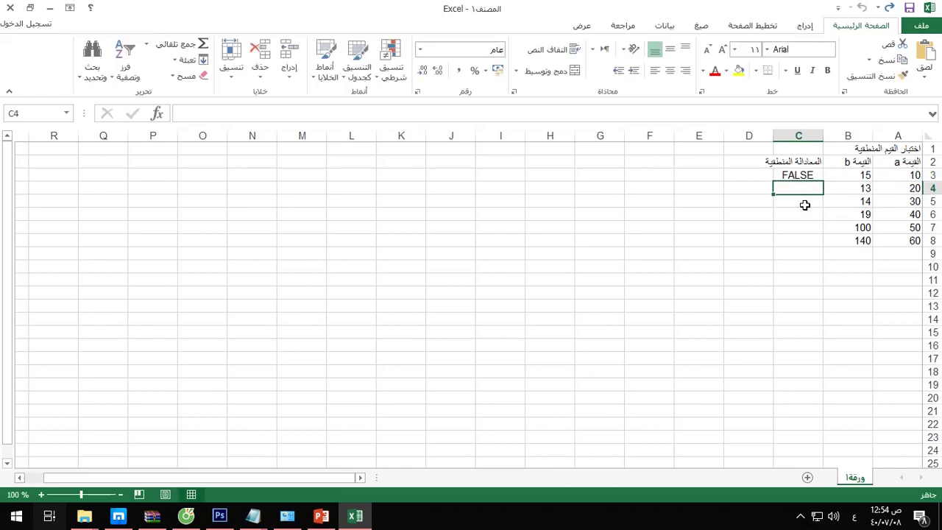
Switch the keyboard to English and enter the greater-than test =B4>A4 in C4.
type("=")
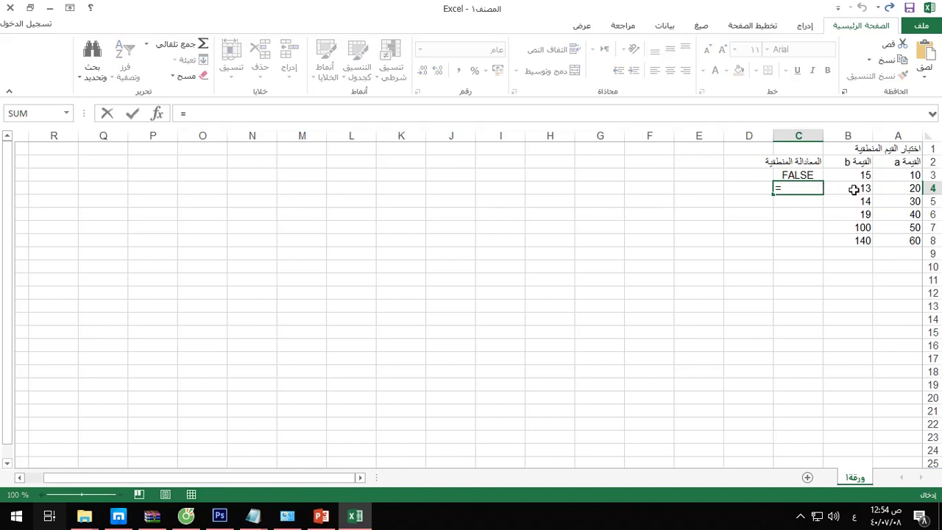
left_click(851, 190)
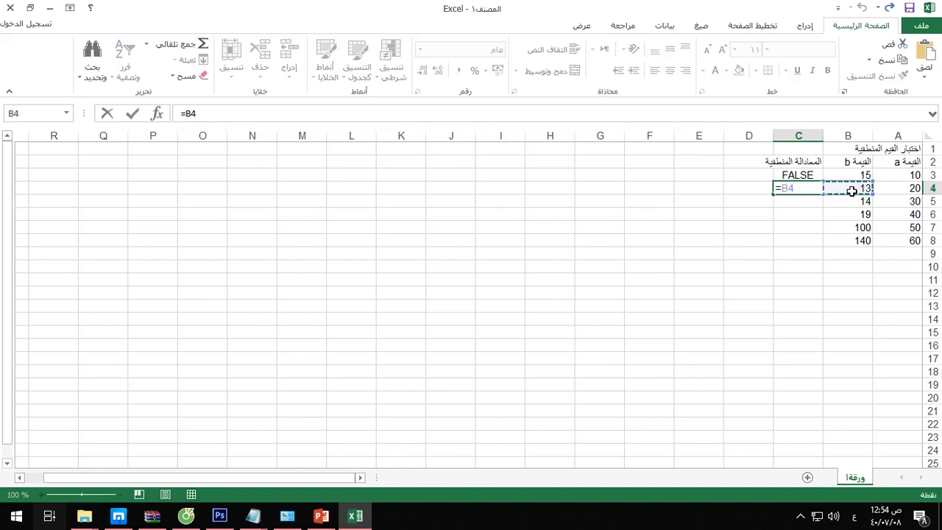
key("F8")
key("BackSpace")
key("BackSpace")
key("BackSpace")
left_click(854, 516)
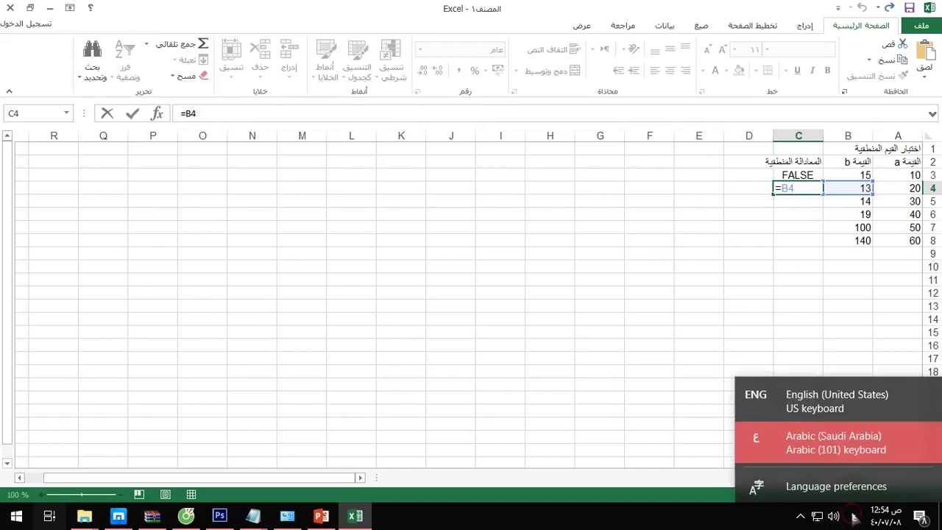
left_click(828, 403)
type(">")
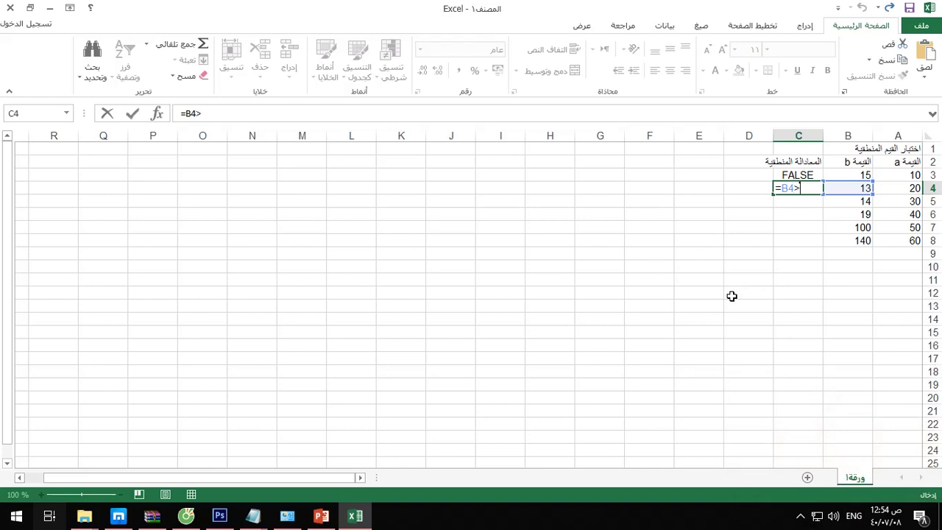
left_click(901, 188)
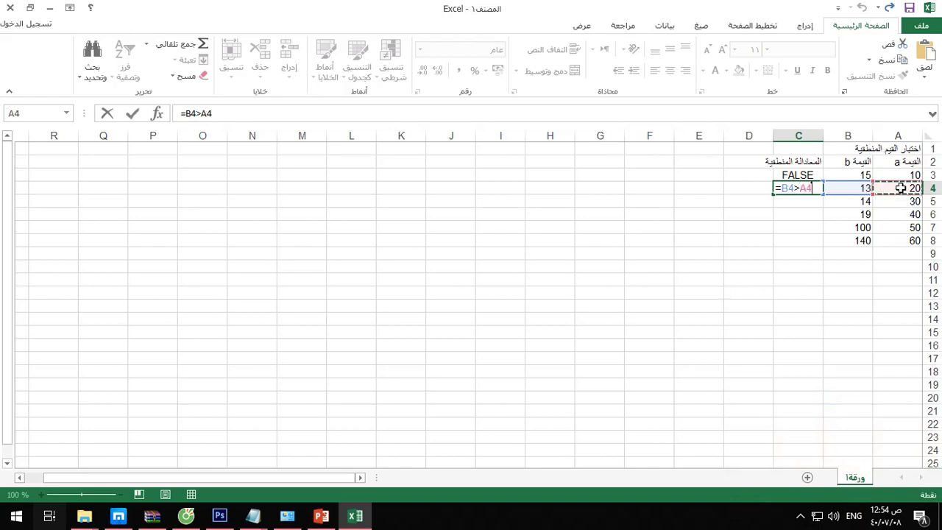
key("Return")
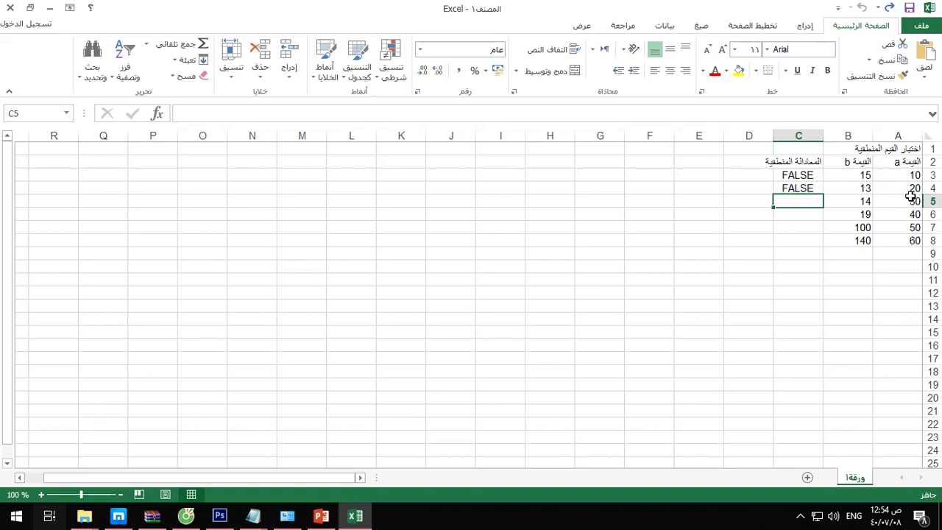
Enter =B5<A5 in C5 and =B6>=A6 in C6.
type("=")
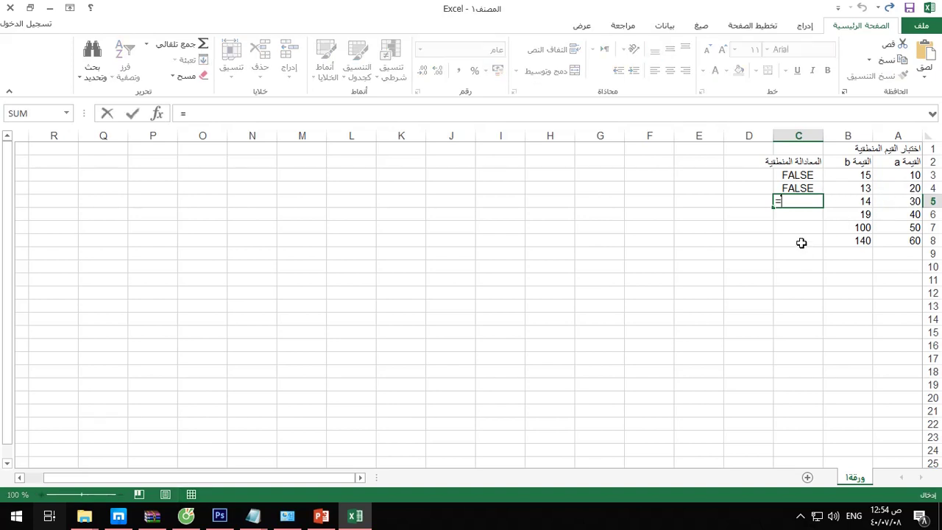
left_click(848, 198)
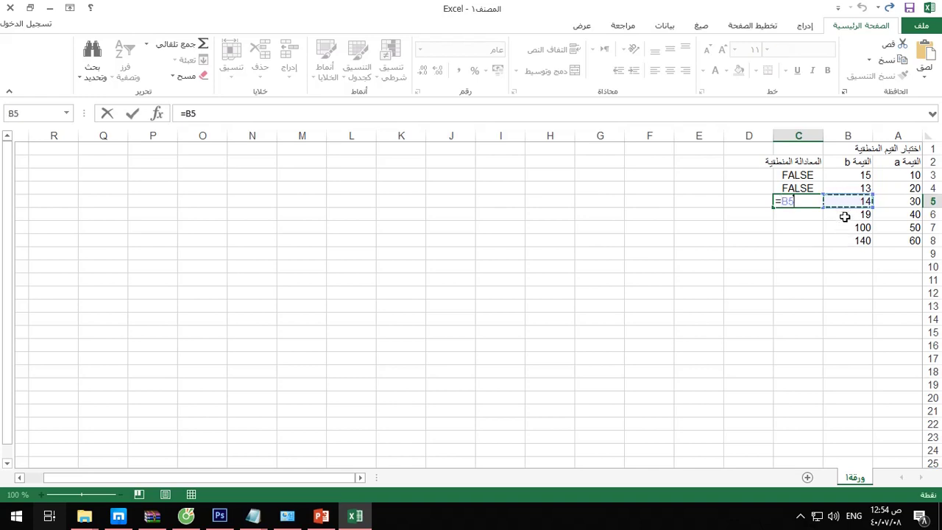
type("<")
left_click(895, 202)
key("Return")
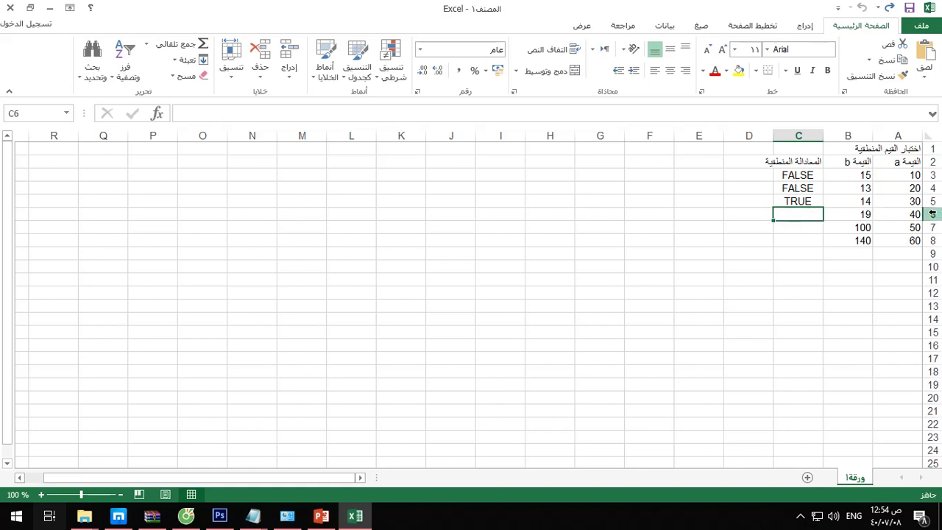
type("=")
left_click(849, 214)
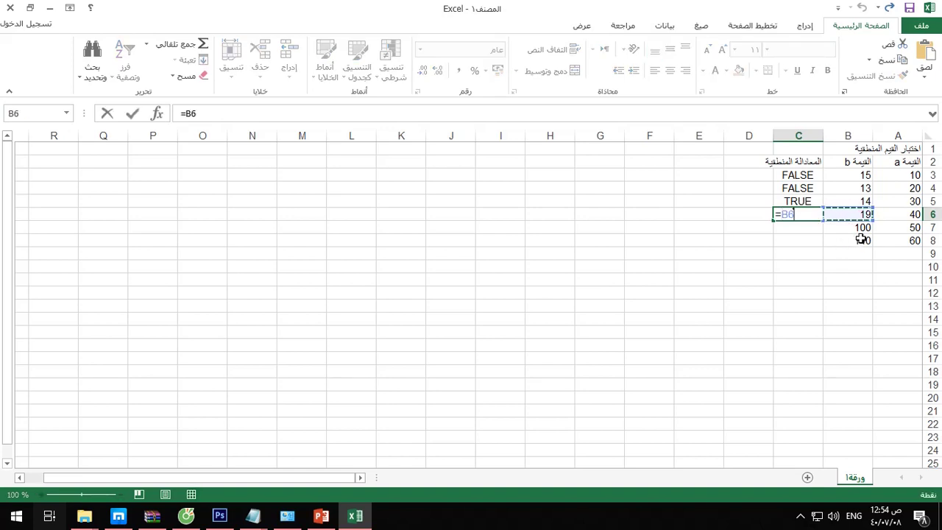
type(">=")
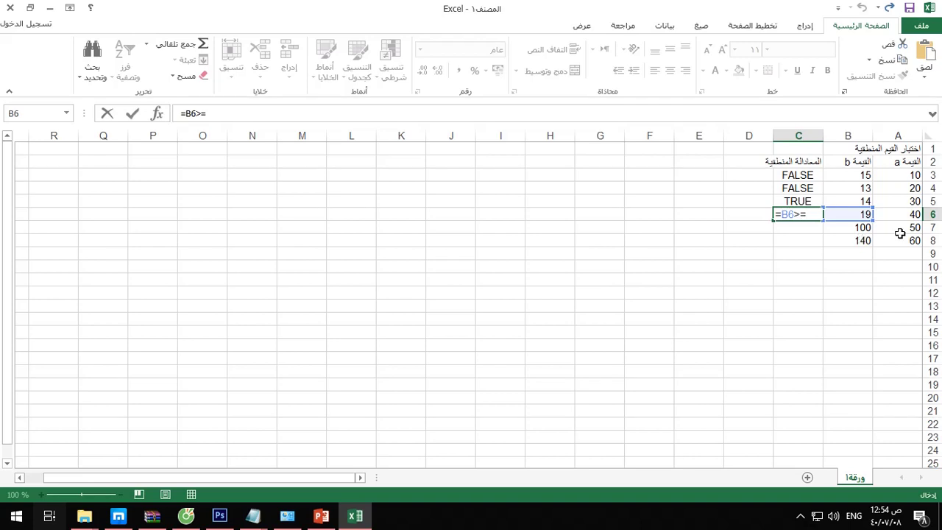
left_click(909, 214)
key("Return")
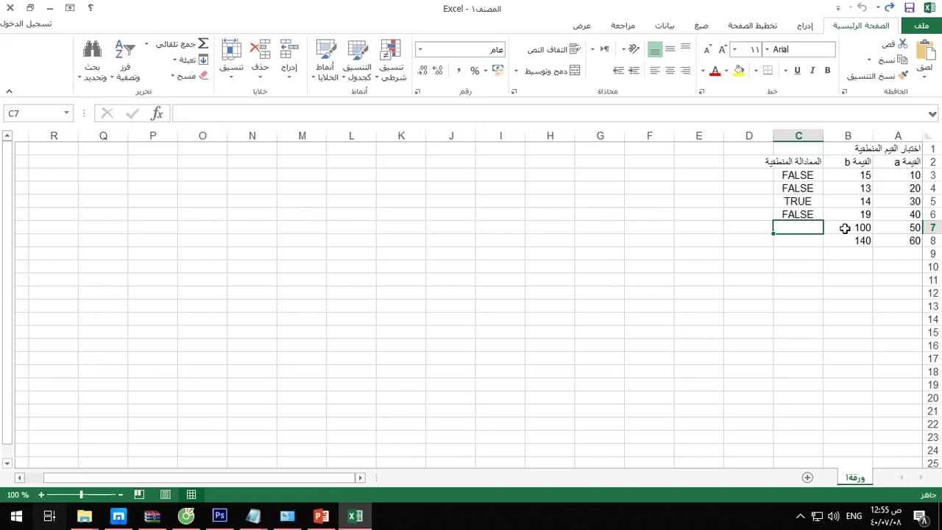
Enter the less-or-equal test =B7<=A7 in C7.
type("=")
left_click(847, 228)
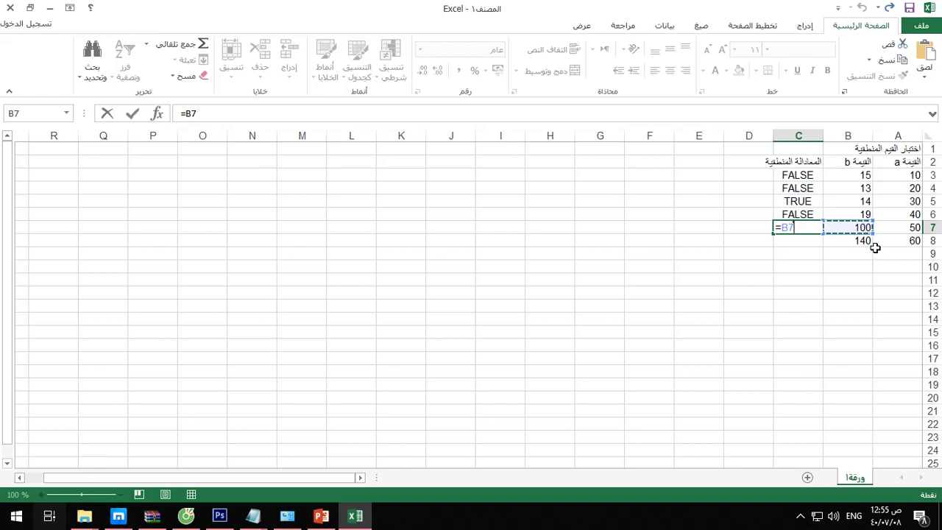
type("<=")
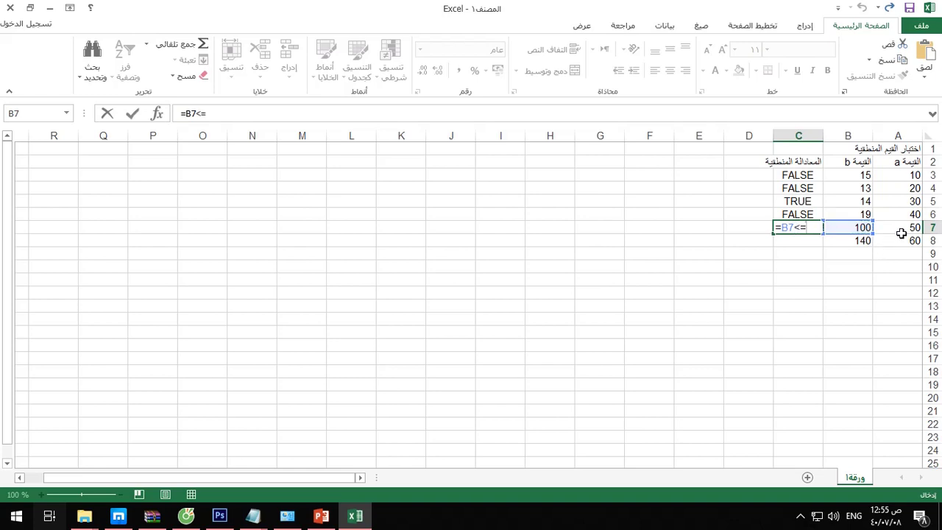
left_click(904, 227)
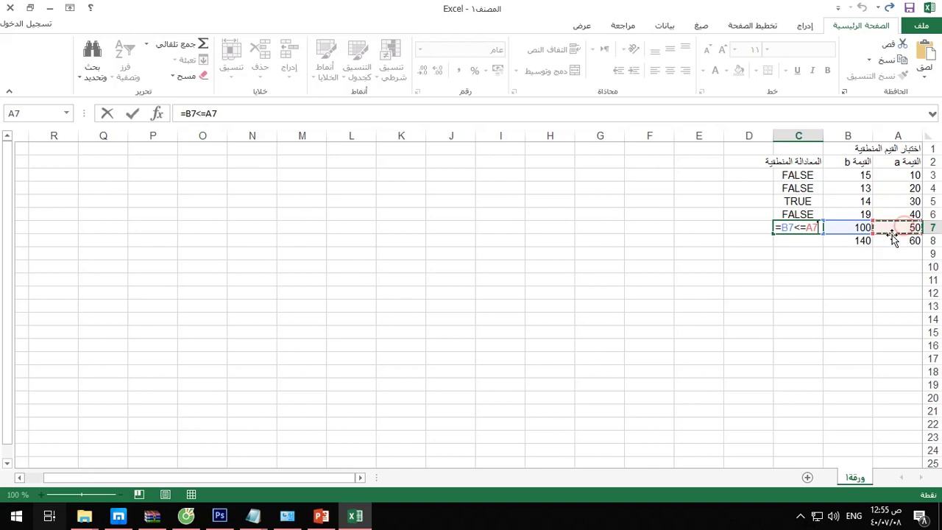
key("Return")
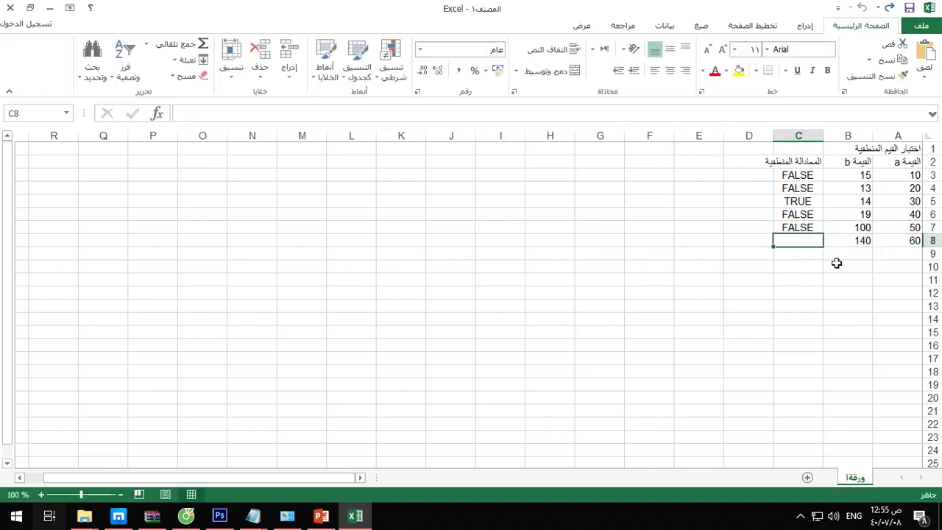
Enter =B8<>A8 in C8, then check the formula in C3.
type("=")
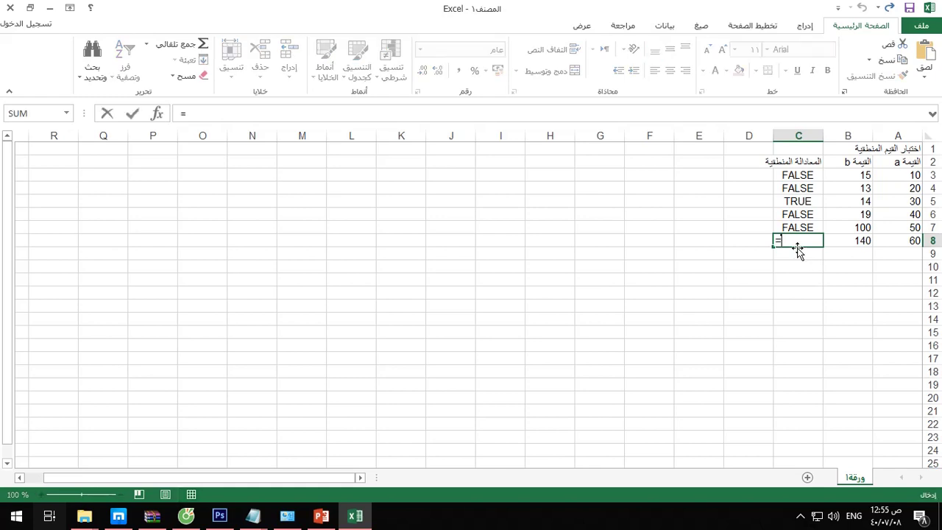
left_click(850, 240)
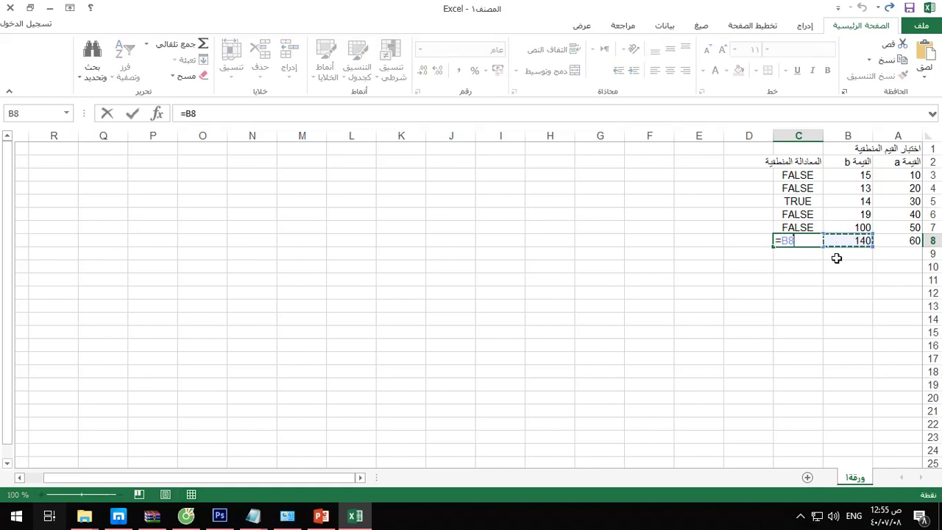
type("<")
type(">")
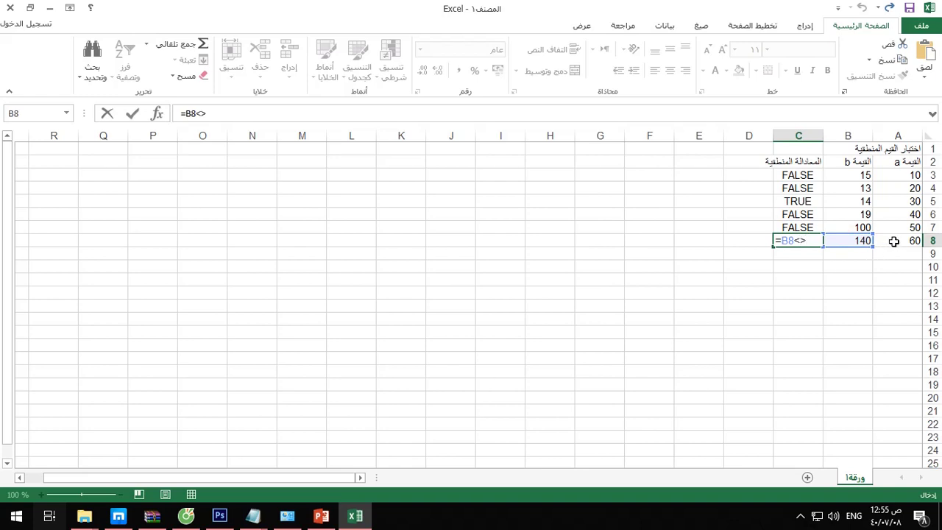
left_click(893, 240)
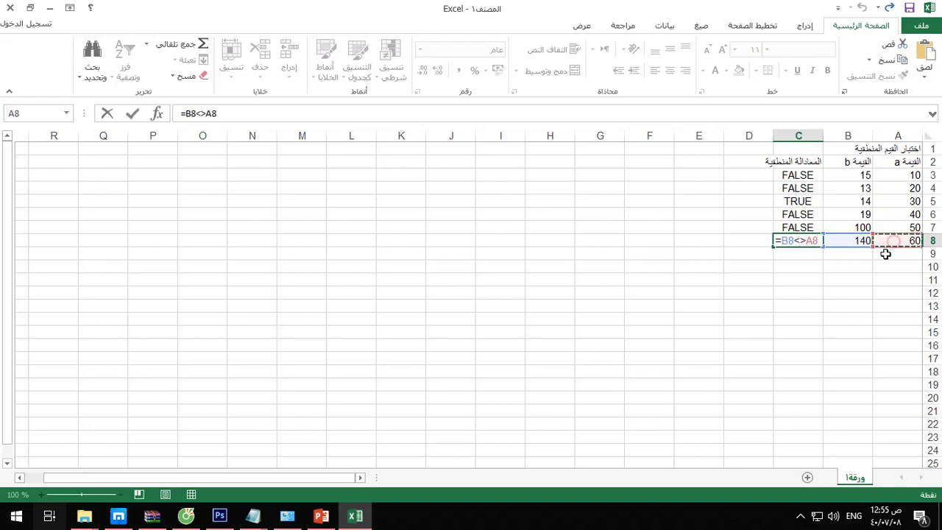
key("Return")
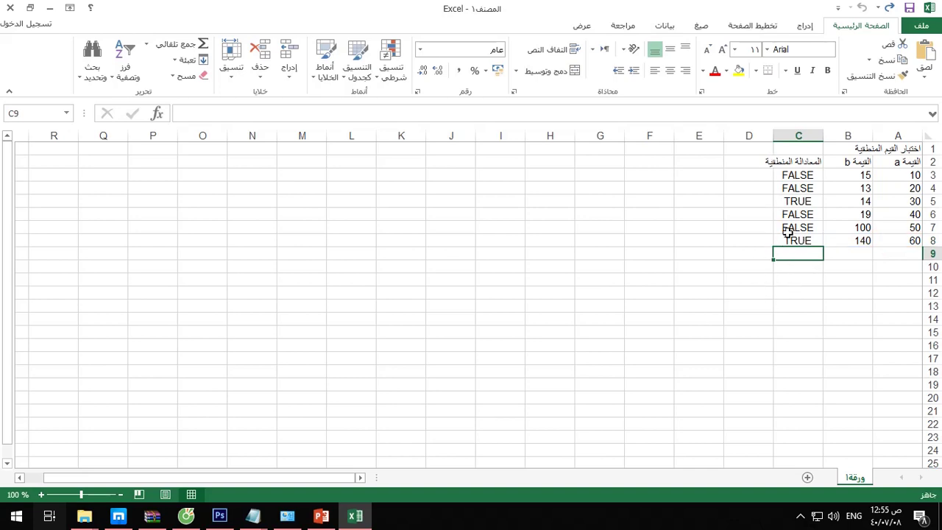
left_click(793, 176)
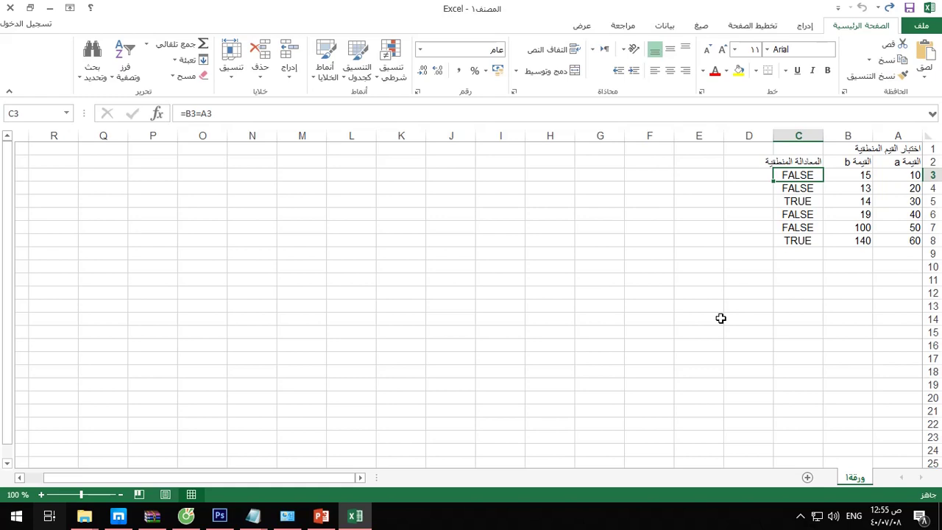
Check the C4 and C6 formulas, then select C3:C8 and delete the six results.
left_click(797, 189)
left_click(797, 210)
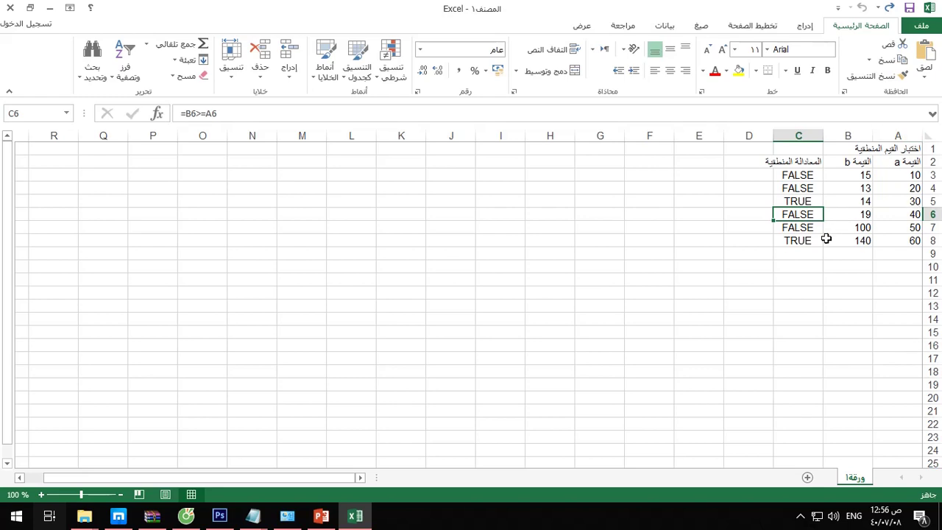
left_click(791, 176)
left_click_drag(791, 176, 797, 241)
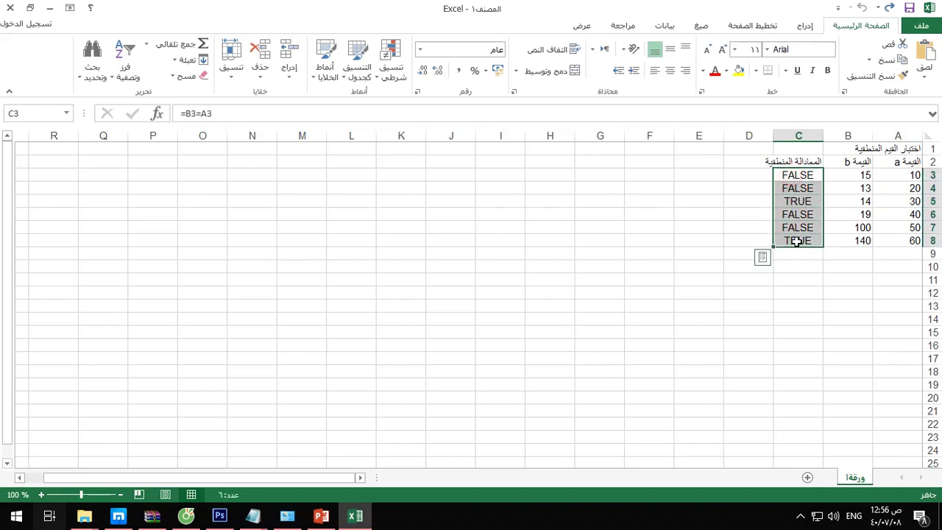
key("Delete")
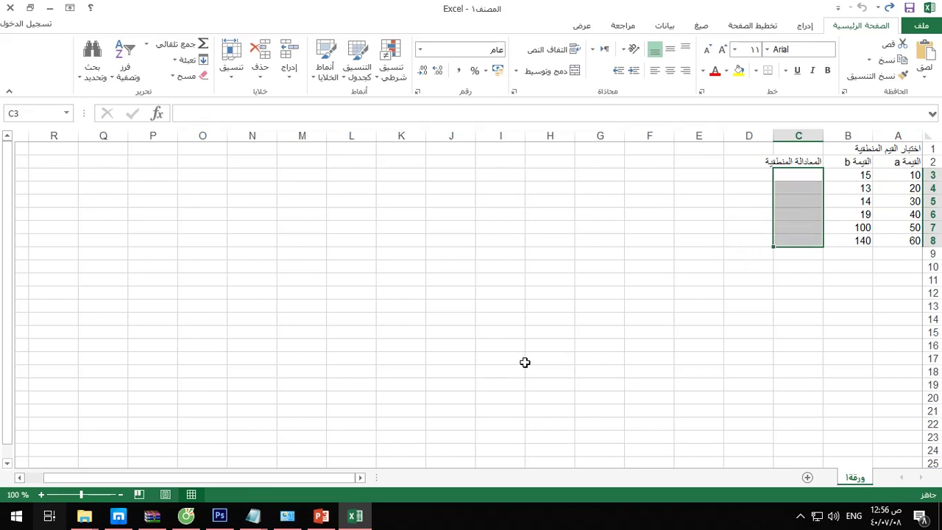
Compare the logical operators and Excel example slides, ending on slide 4 about IF.
left_click(322, 517)
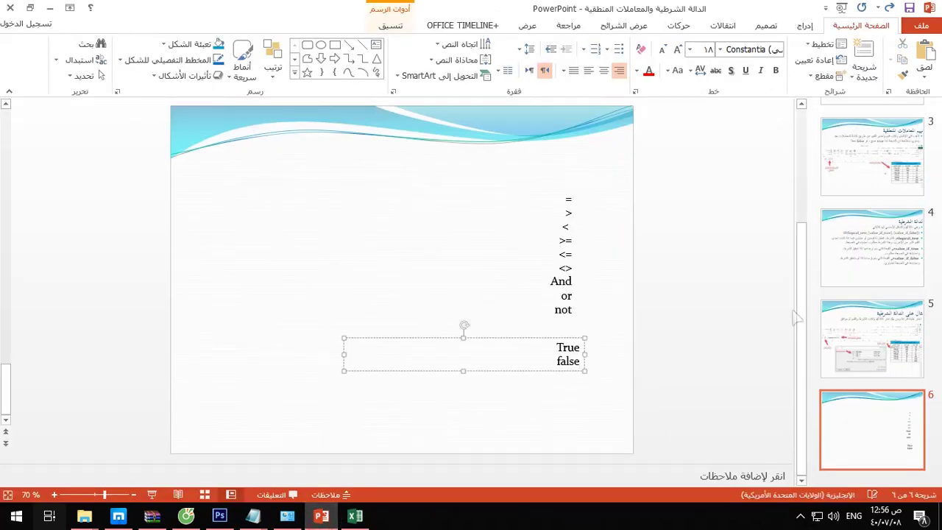
scroll(854, 250, "up", 5)
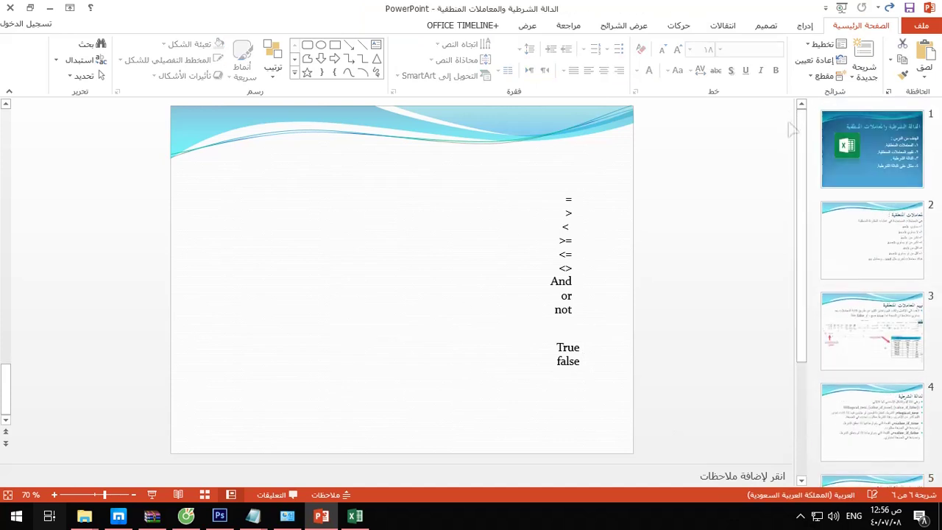
left_click(861, 237)
left_click(862, 346)
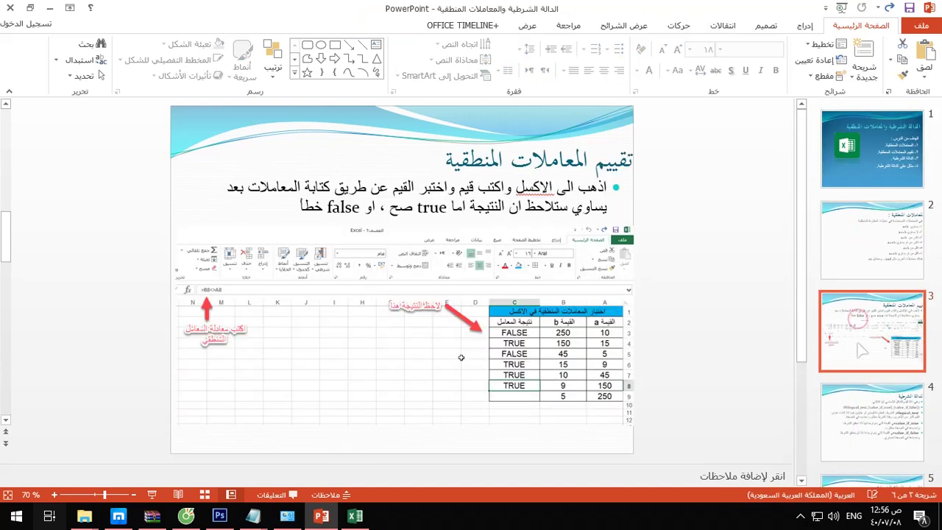
left_click(854, 250)
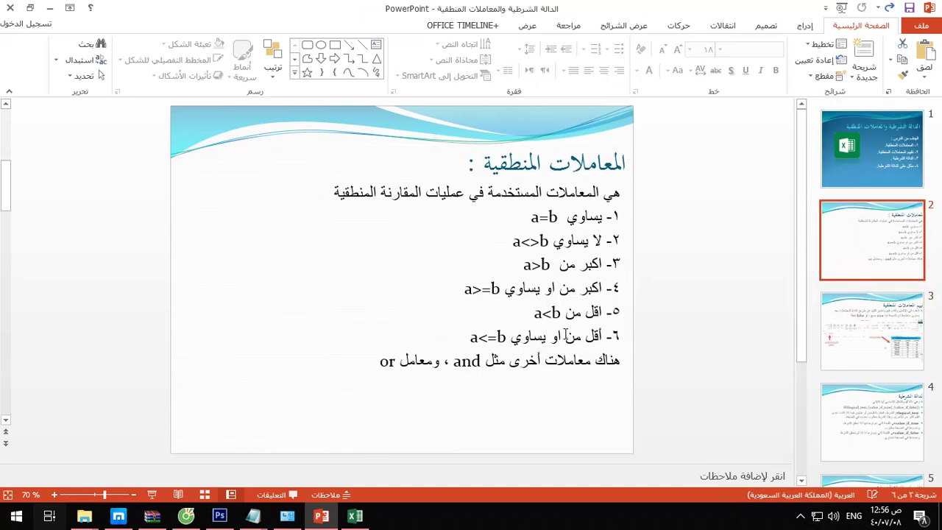
left_click(876, 317)
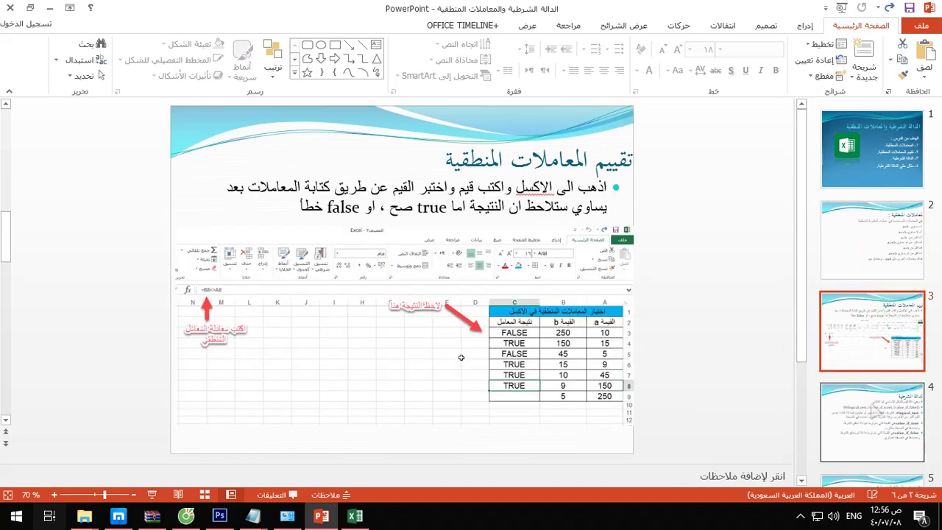
left_click(876, 418)
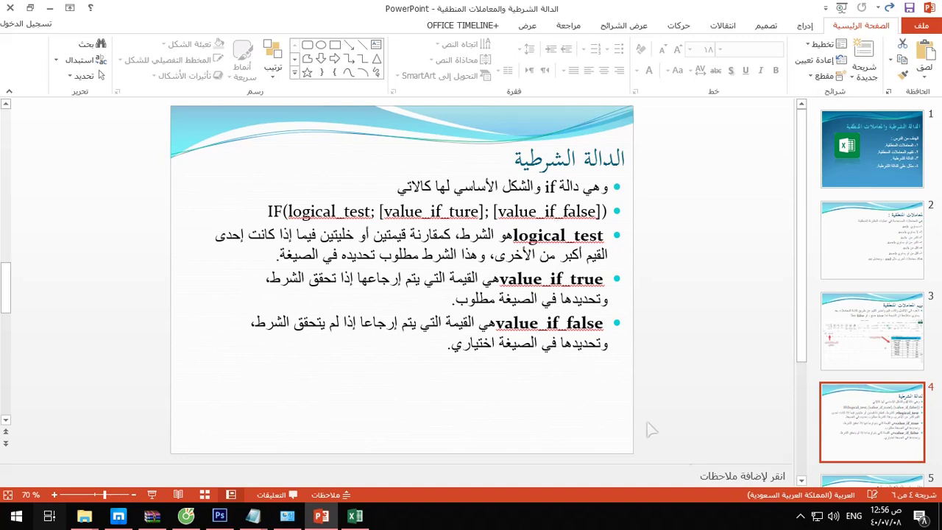
scroll(887, 449, "down", 2)
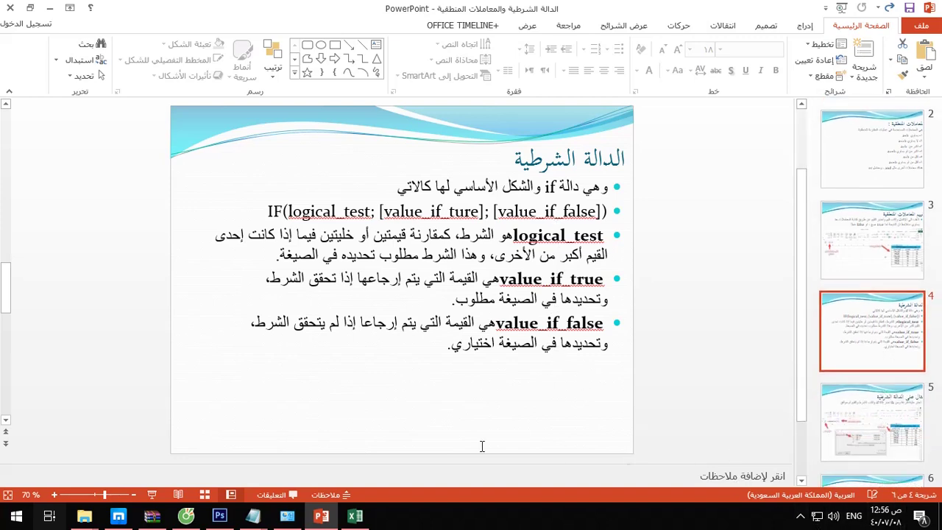
Insert an IF function in C3 with the logical test B3>A3.
left_click(356, 517)
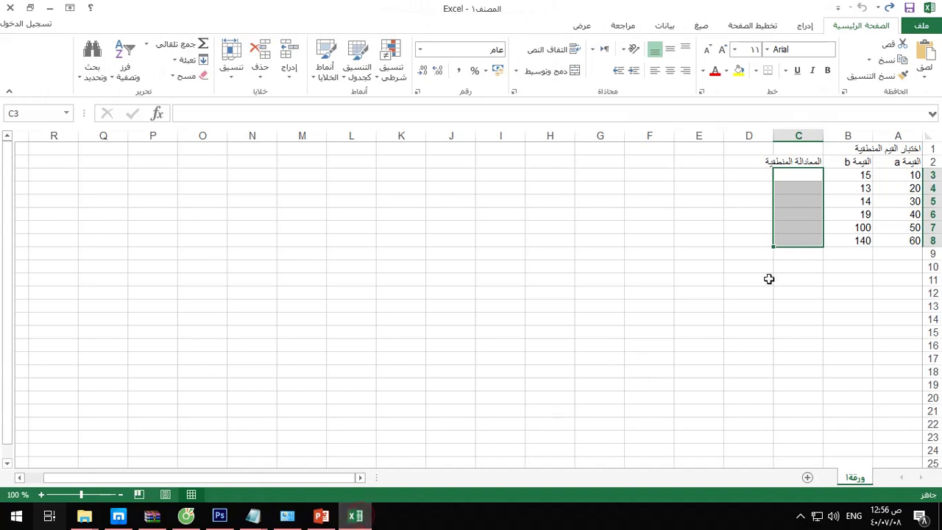
left_click(802, 177)
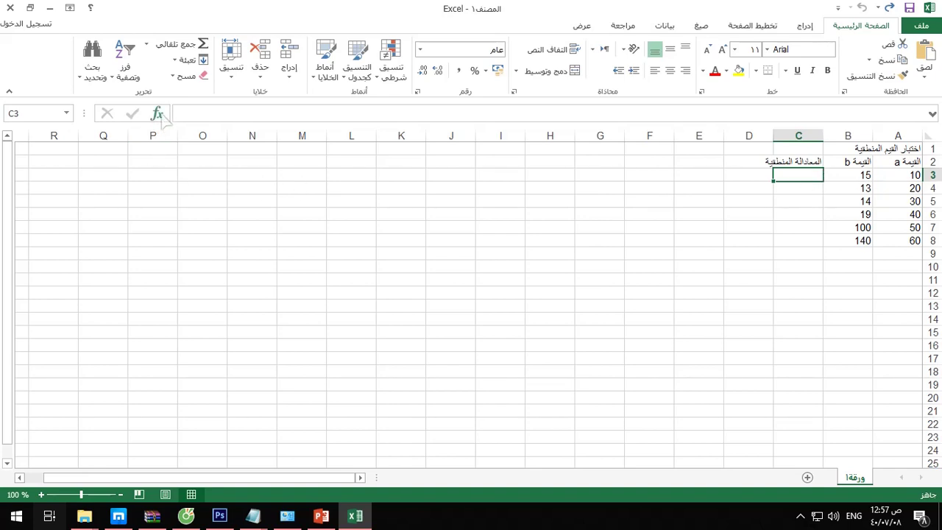
type("=")
key("shift+F3")
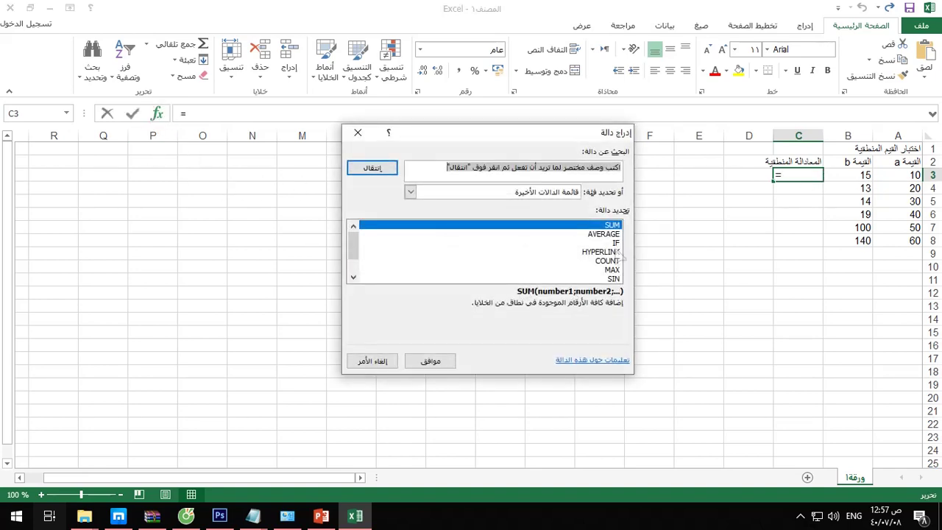
left_click(618, 244)
left_click(434, 361)
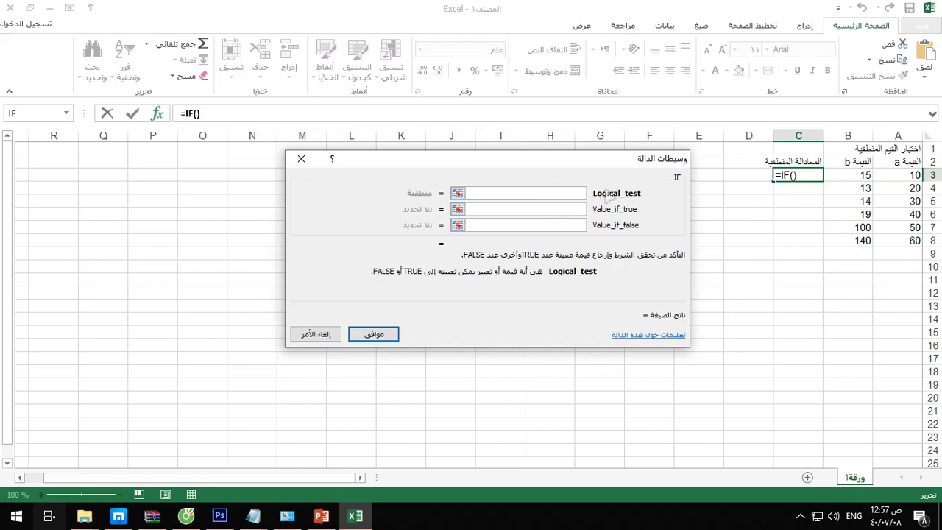
left_click(843, 175)
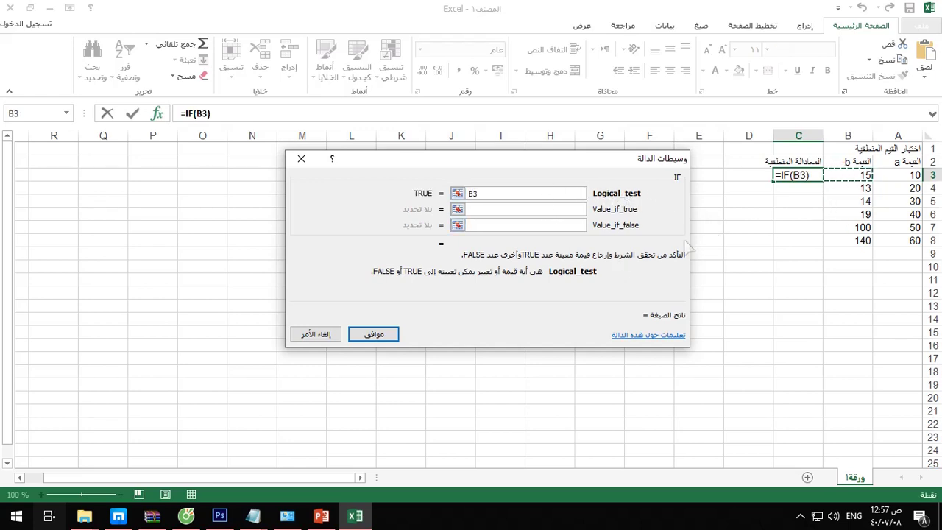
type(">")
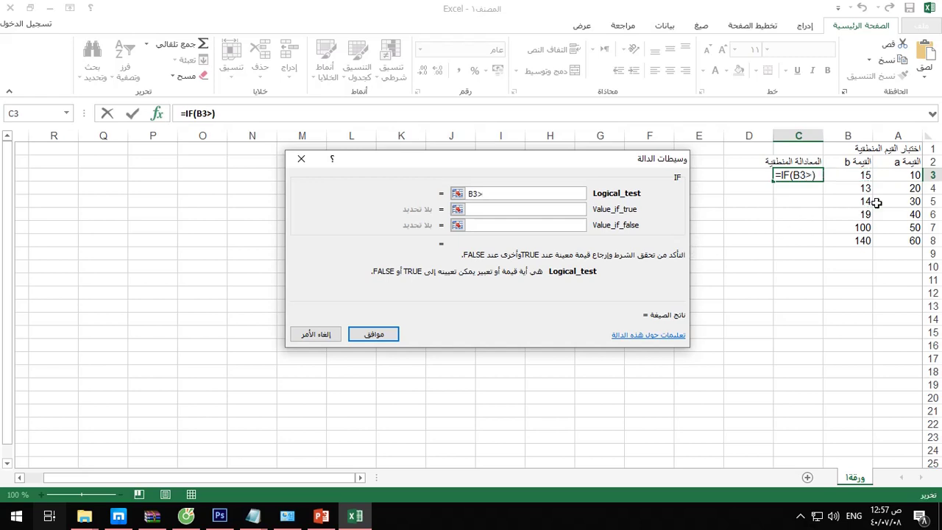
left_click(893, 180)
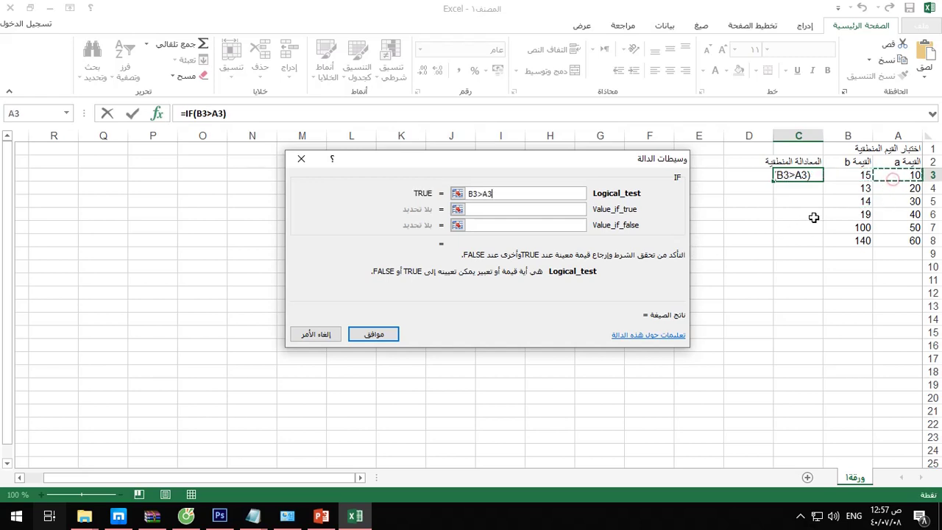
Set the IF results to "نعم" when true and "لا" when false, and confirm.
left_click(518, 210)
type("k")
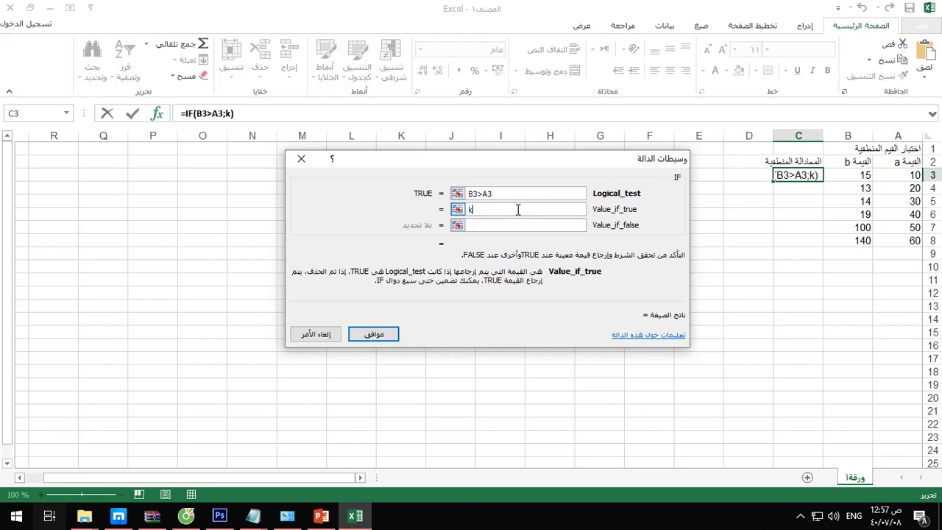
key("BackSpace")
type("نع")
type("م")
left_click(495, 223)
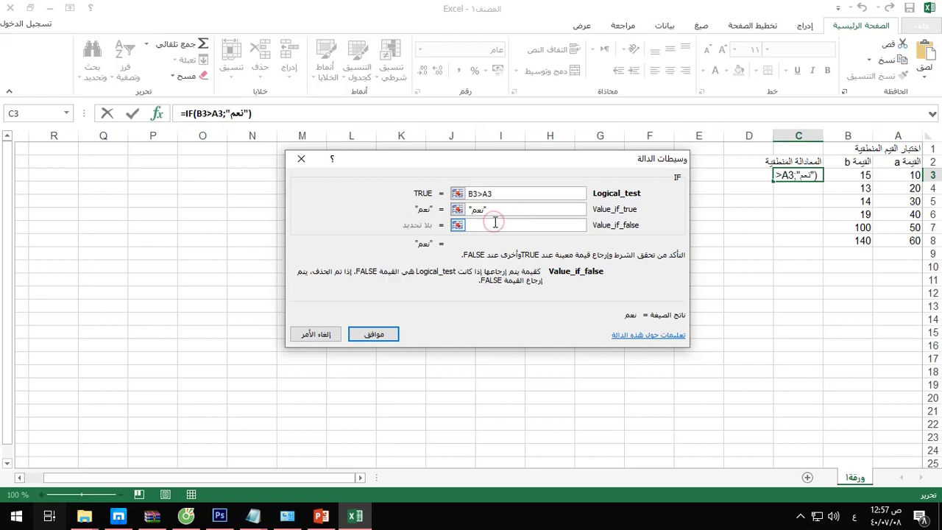
type("لا")
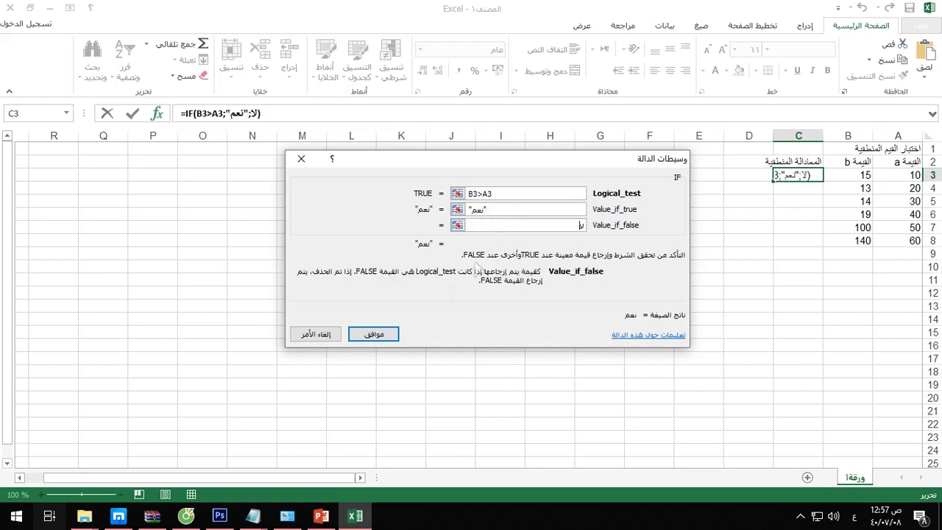
left_click(382, 333)
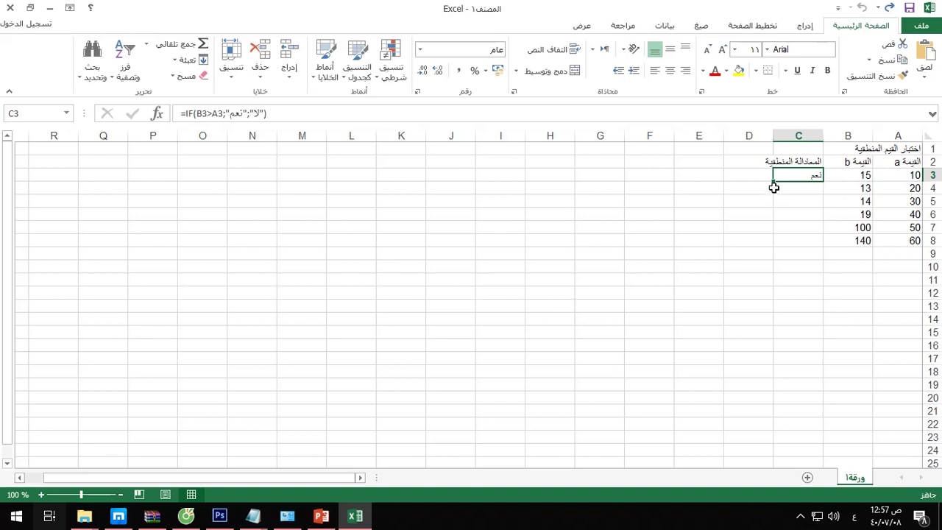
Fill the IF formula from C3 down to C8 and recheck the C3 formula.
left_click_drag(774, 184, 774, 248)
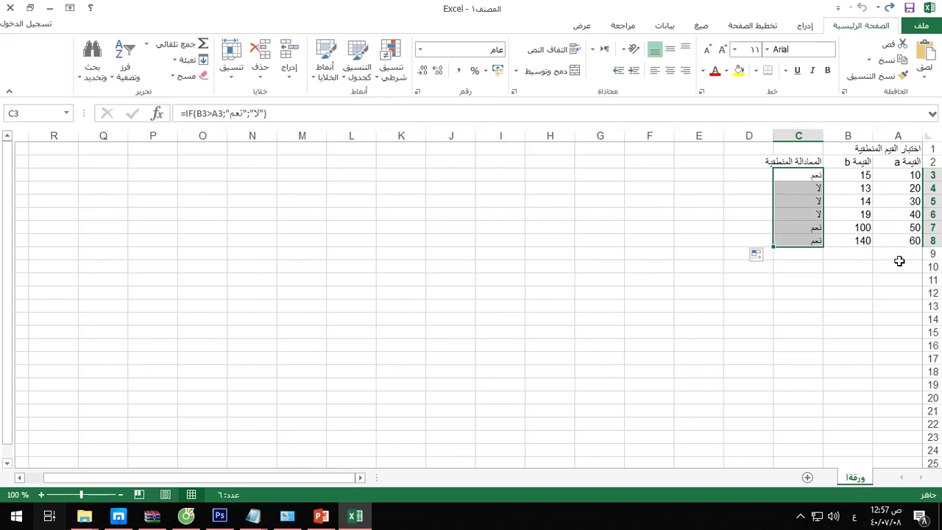
left_click(749, 306)
left_click(803, 180)
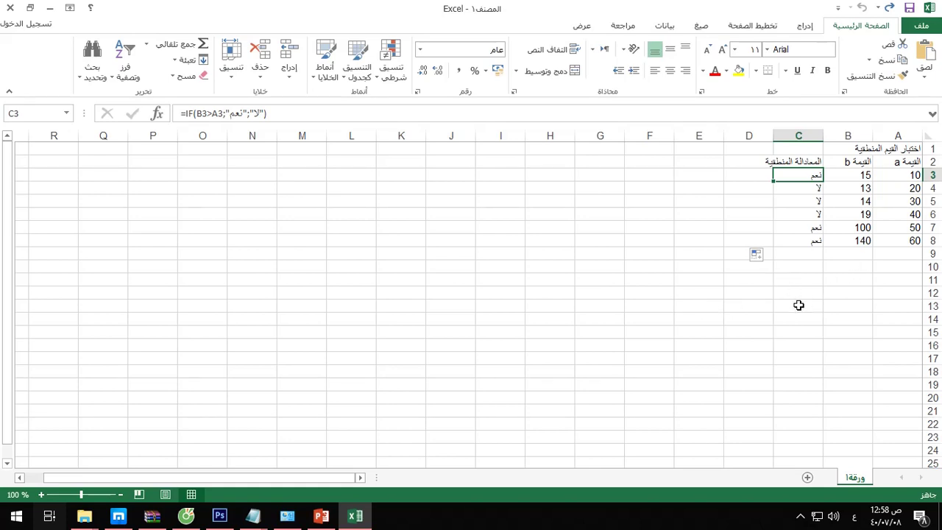
Enter the table title كشف درجات الطلاب in A11.
left_click(889, 284)
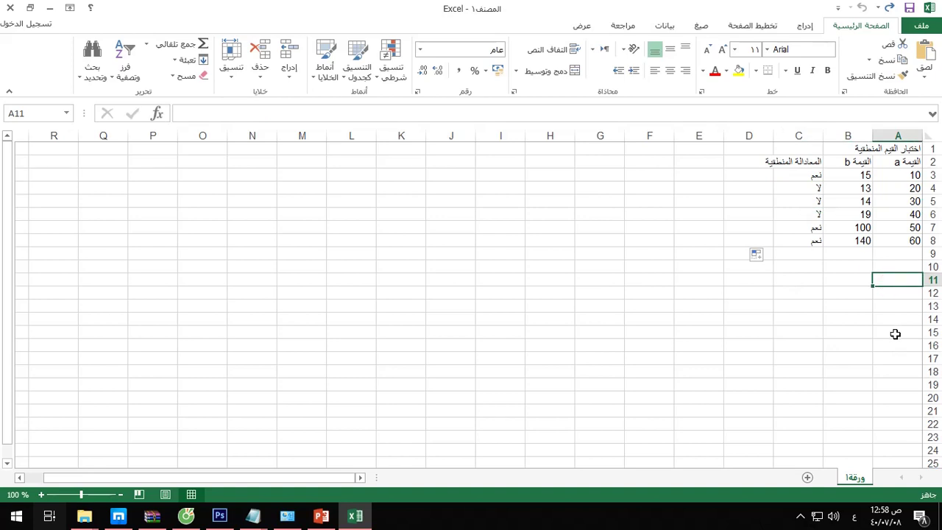
type("كش")
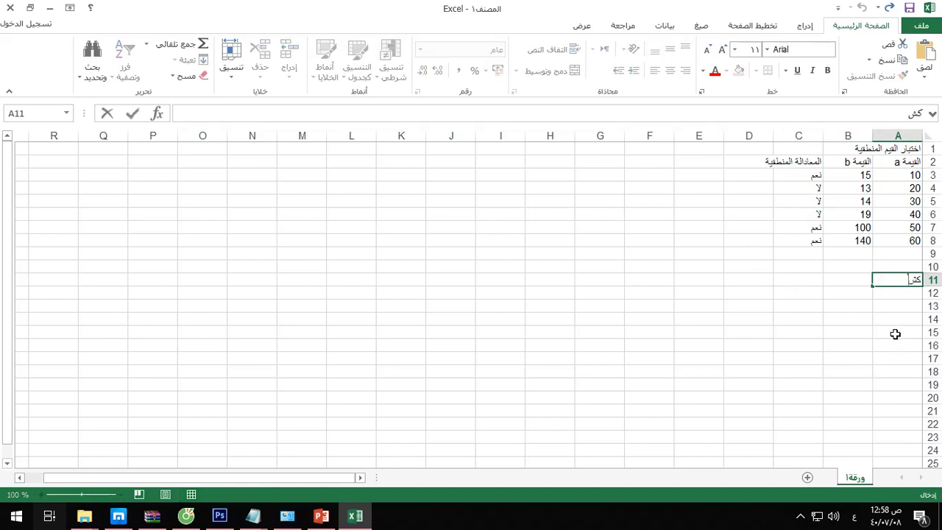
type("ف درجات الط")
type("لاب")
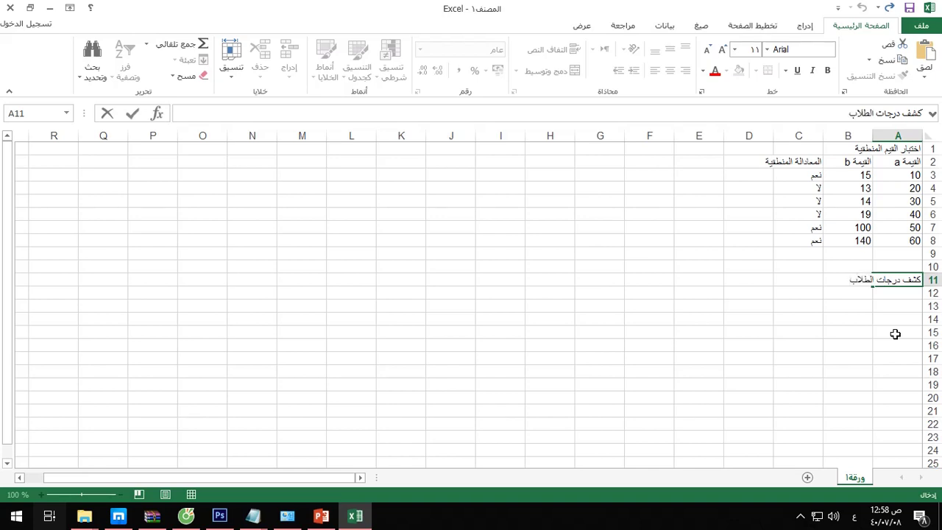
key("Return")
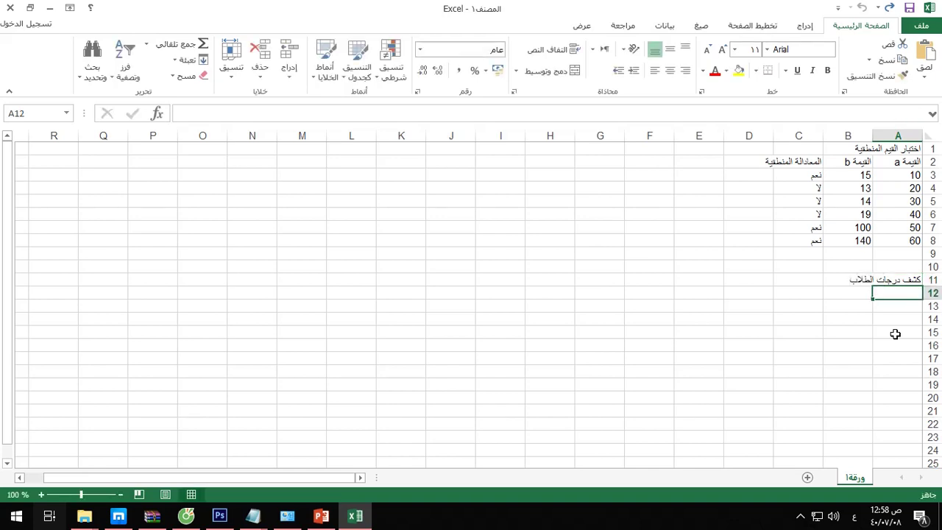
Type row 12 headers الاسم, الرياضيات, العلوم, الفيزياء, الكيمياء and المجموع.
type("الاسم")
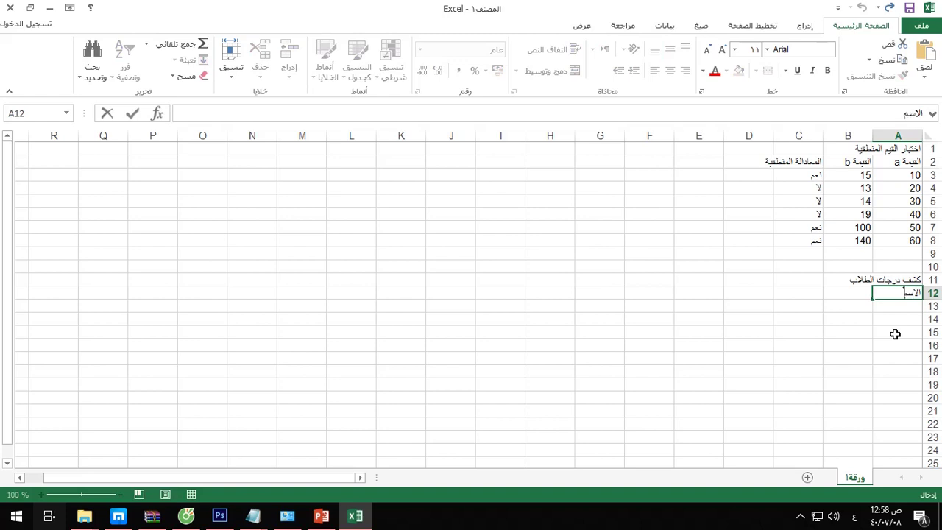
key("Tab")
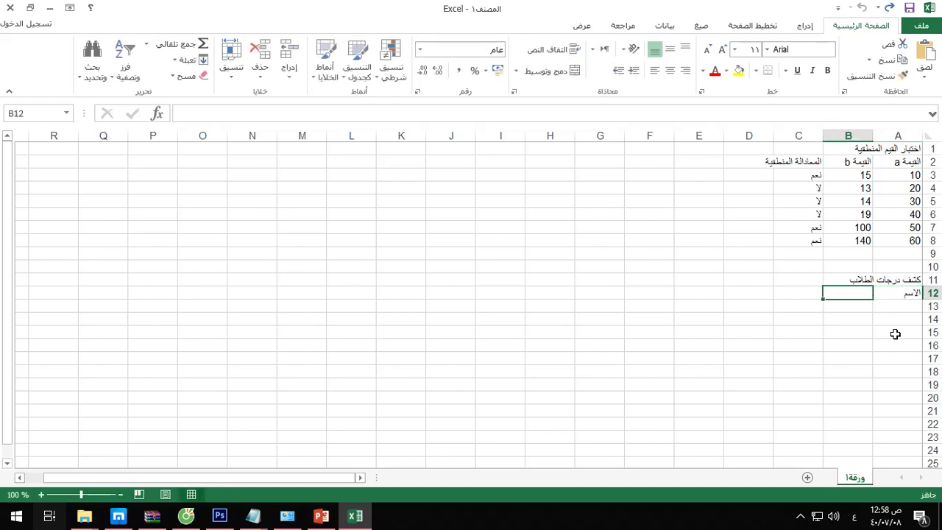
type("الر")
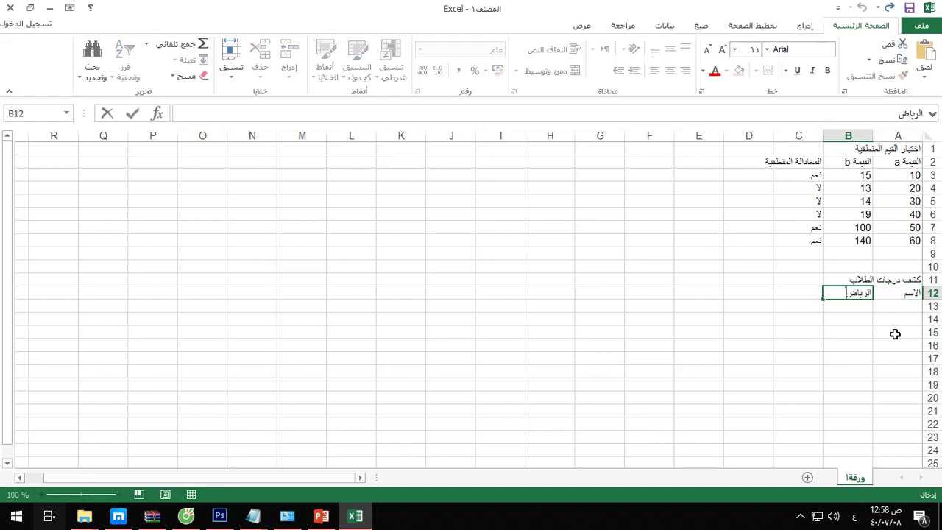
type("يا")
key("BackSpace")
key("Tab")
type("العل")
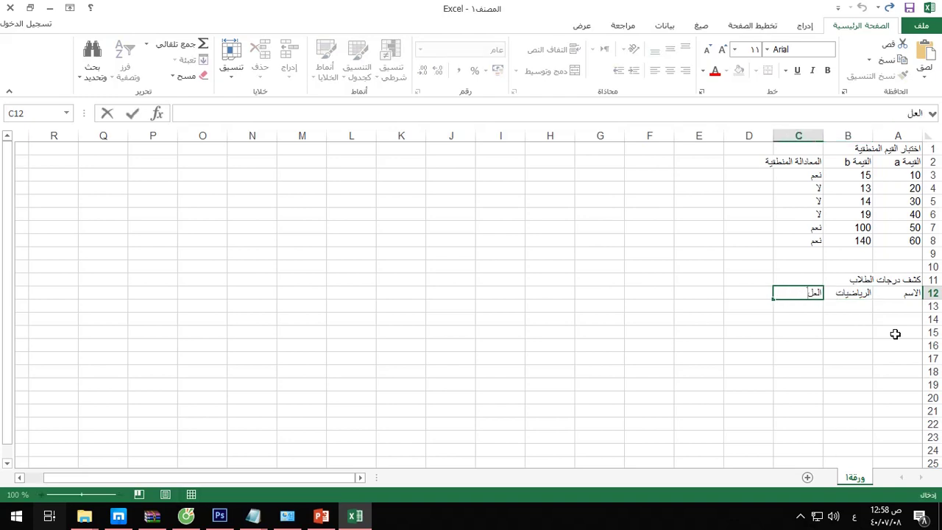
key("Tab")
type("ال")
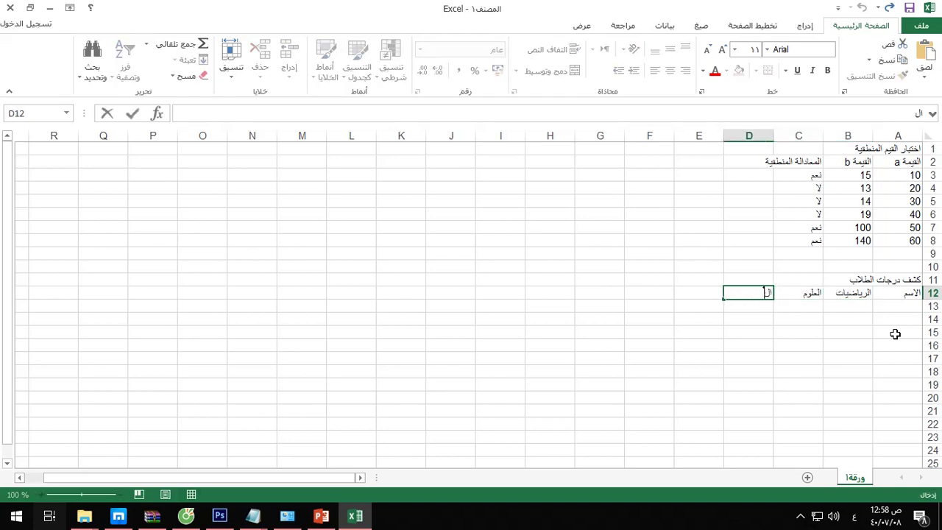
type("فيزياء")
key("Tab")
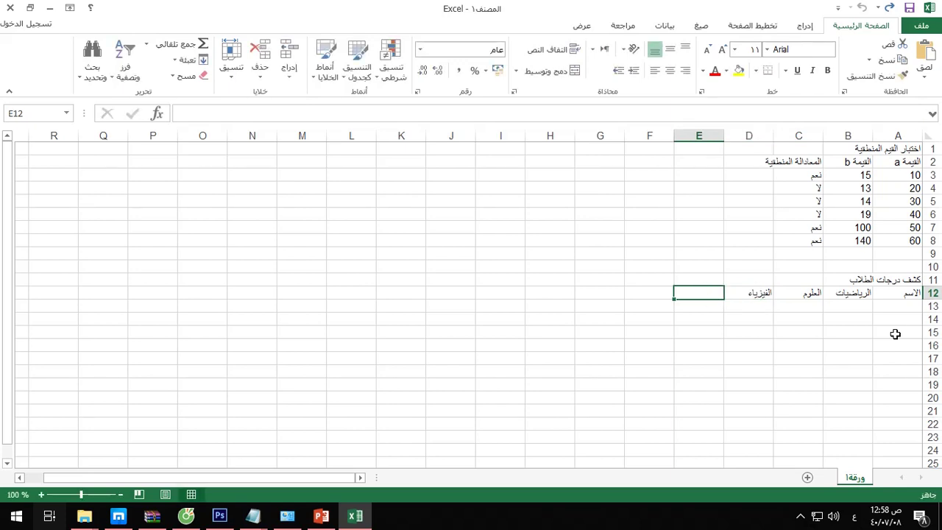
type("الكيم")
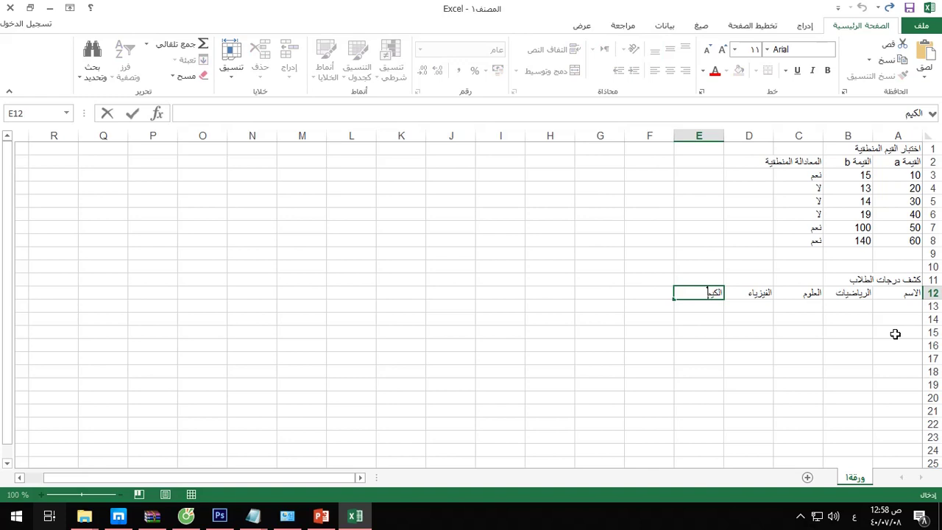
type("ياء")
key("Tab")
type("المجموع")
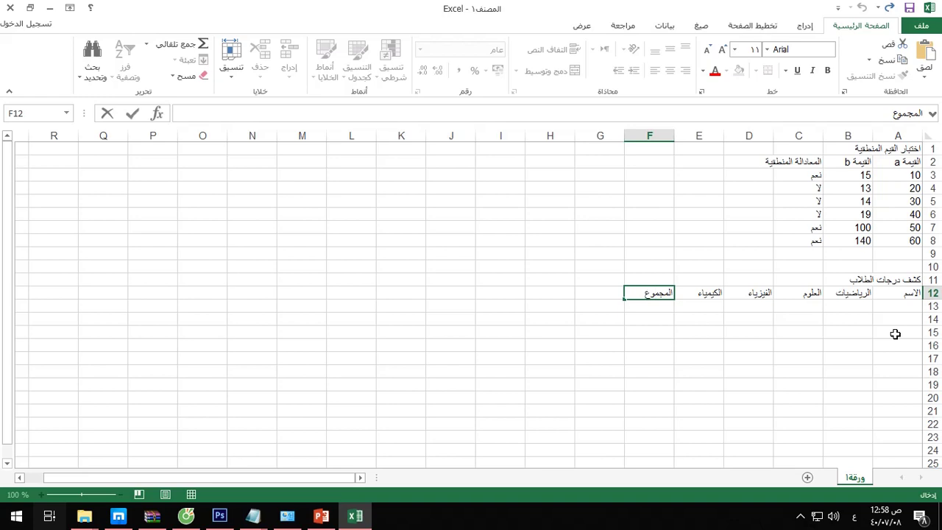
Enter the four student names down A13:A16.
key("Return")
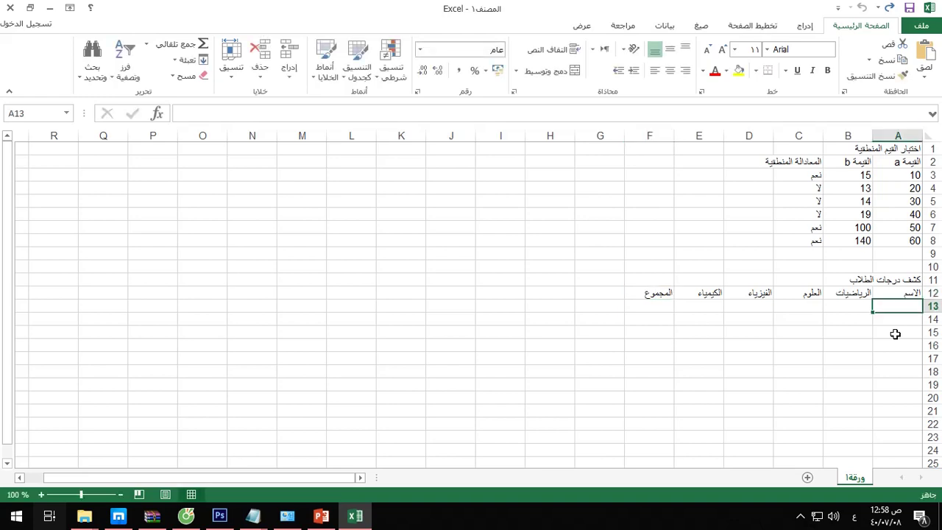
type("احمد")
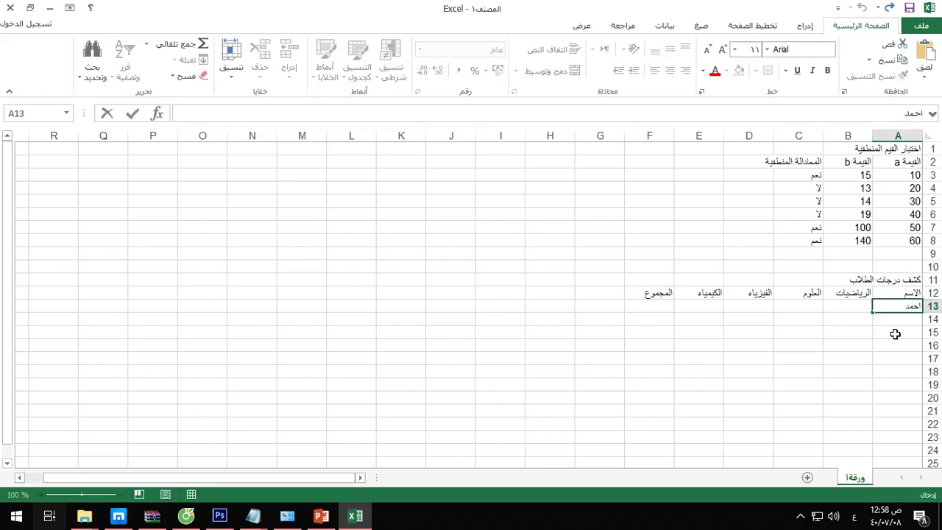
key("Return")
type("خالد")
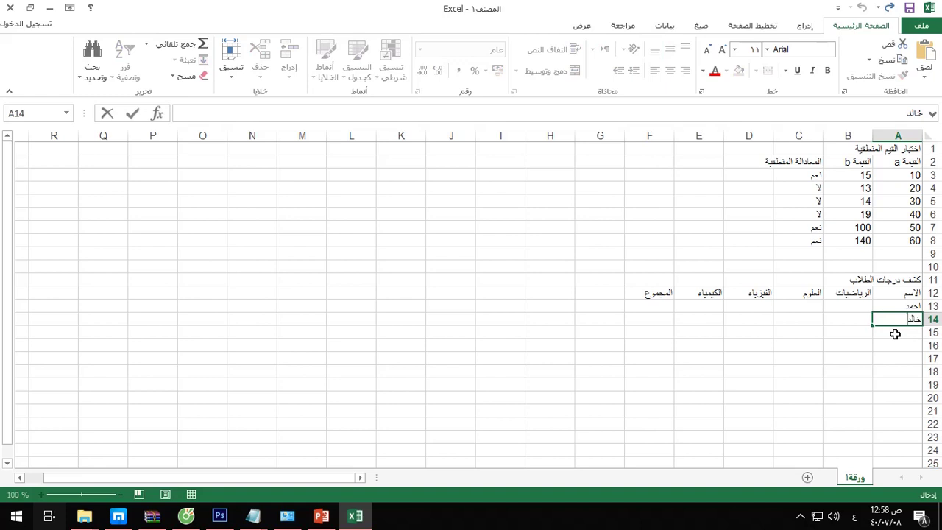
key("Return")
type("عبدا")
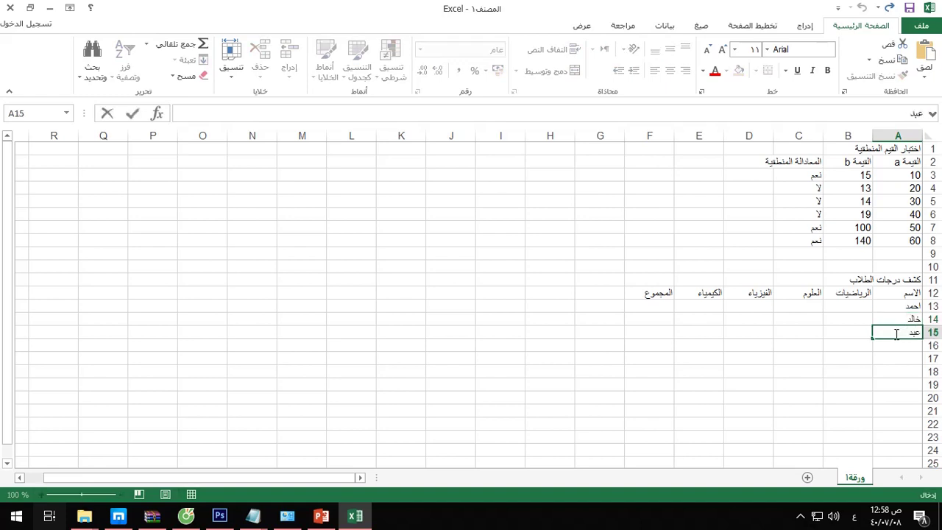
type("لله")
key("Return")
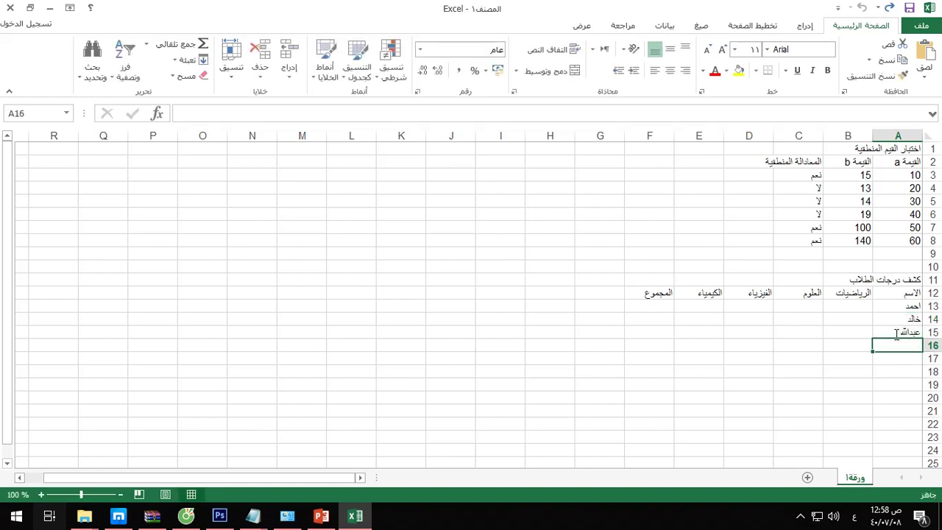
type("راشد")
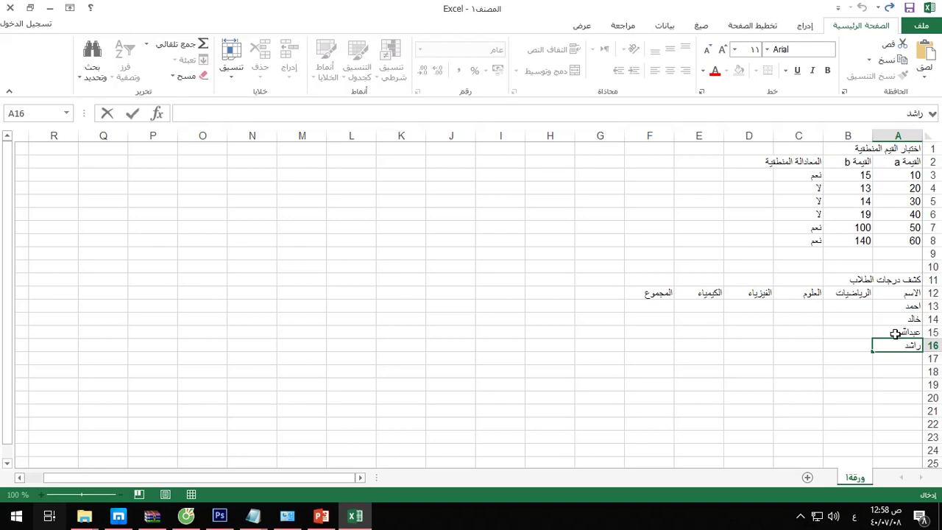
key("Return")
Enter the first student's marks 50, 60, 70 and 30 in B13:E13.
key("Up")
key("Up")
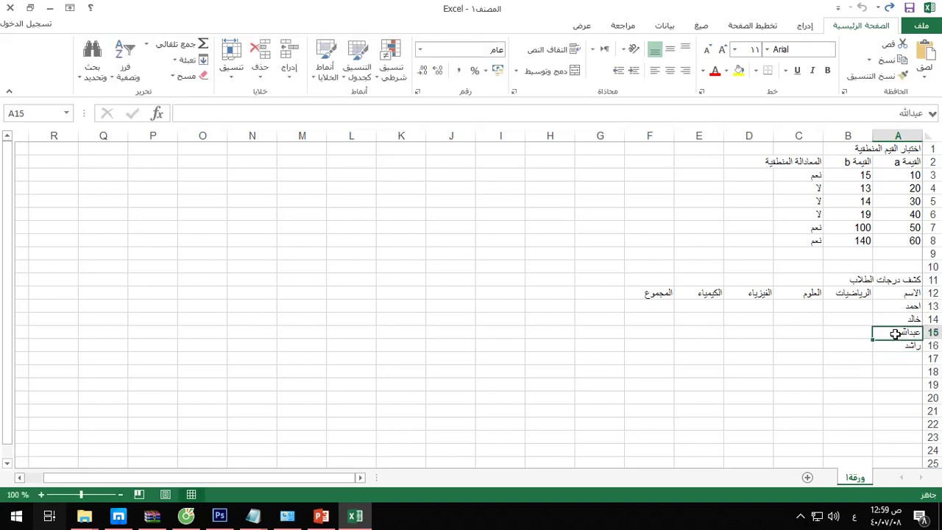
key("Up")
key("Up")
key("Left")
type("5")
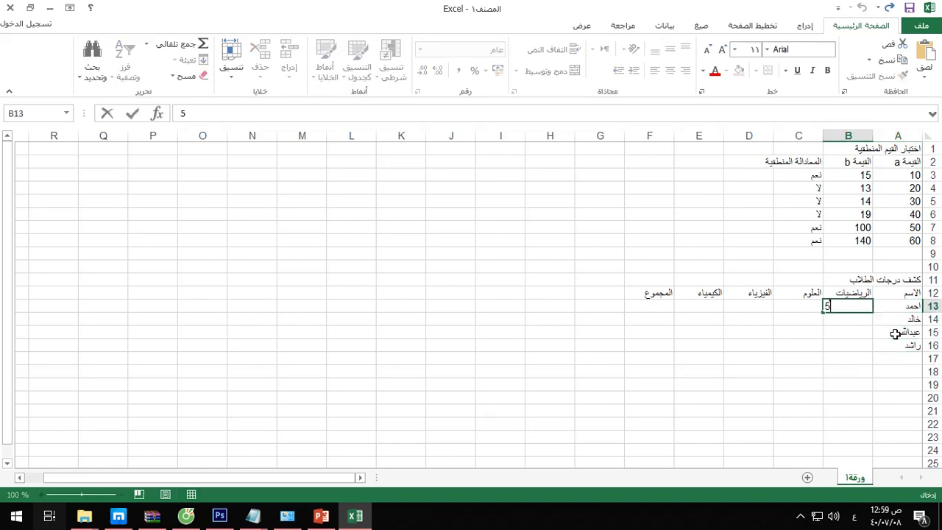
type("0")
key("Left")
type("60")
key("Left")
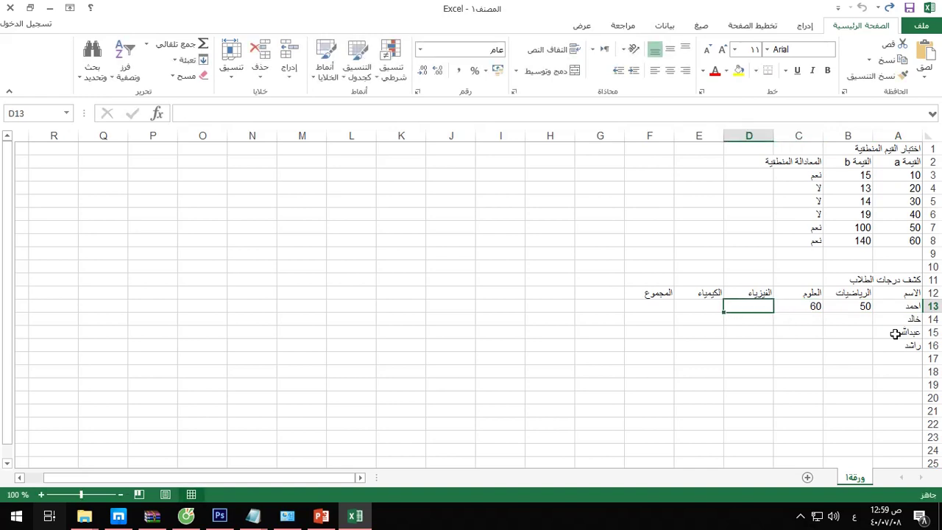
type("70")
key("Left")
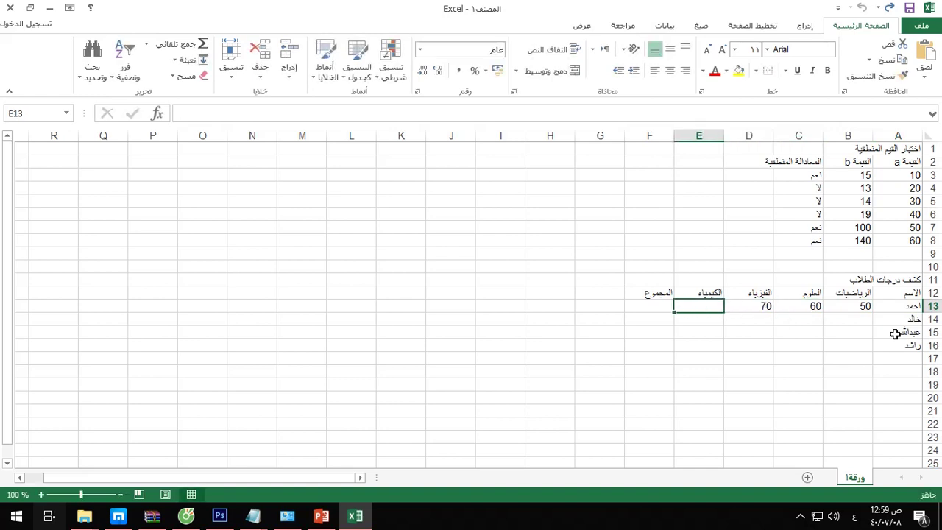
type("30")
key("Return")
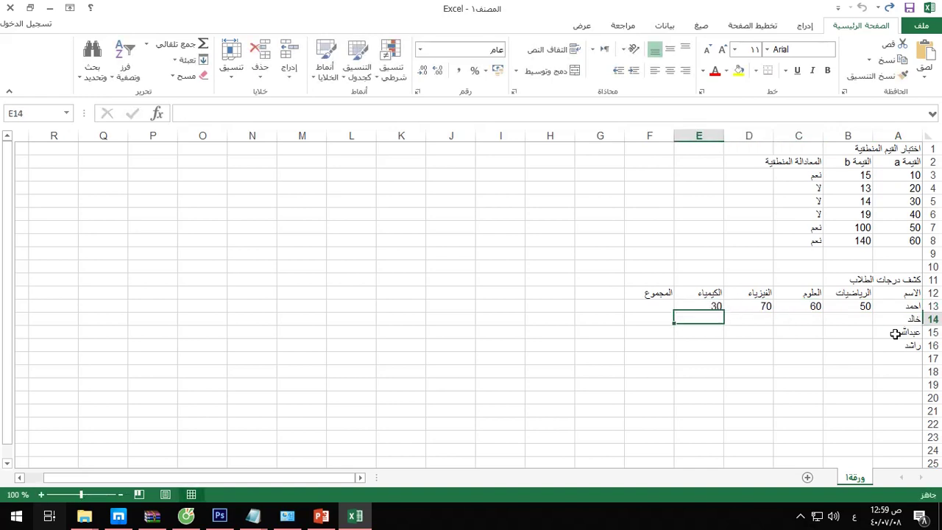
Enter the second student's marks 60, 65, 75 and 80 in row 14.
key("Left")
key("Left")
key("Left")
key("Left")
key("Left")
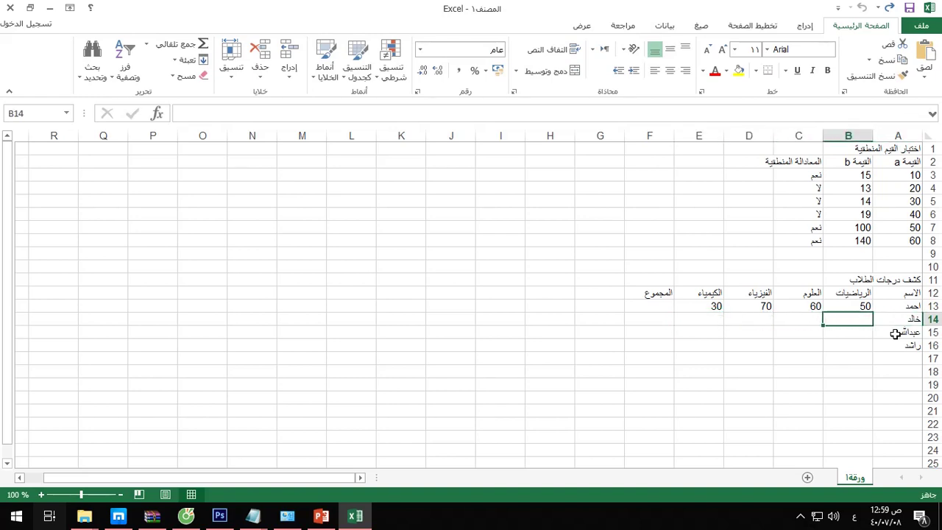
type("60")
key("Left")
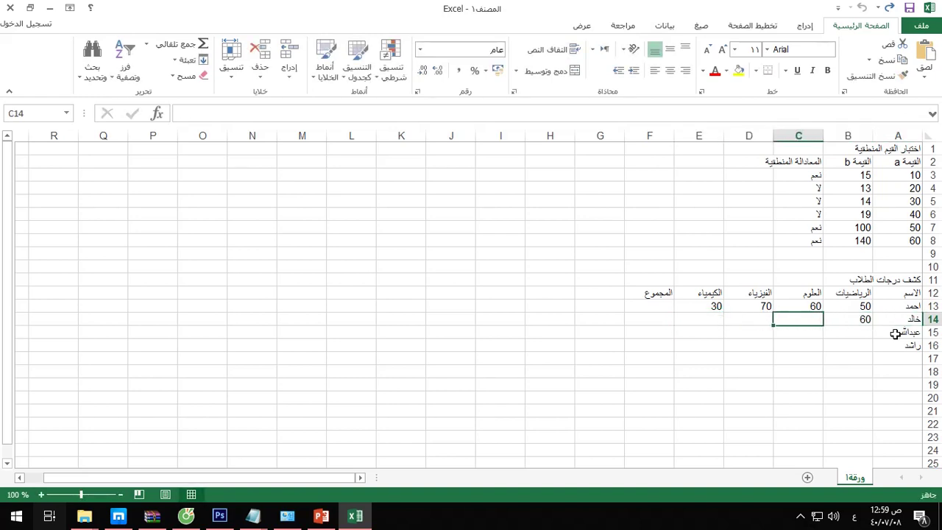
type("65")
key("Left")
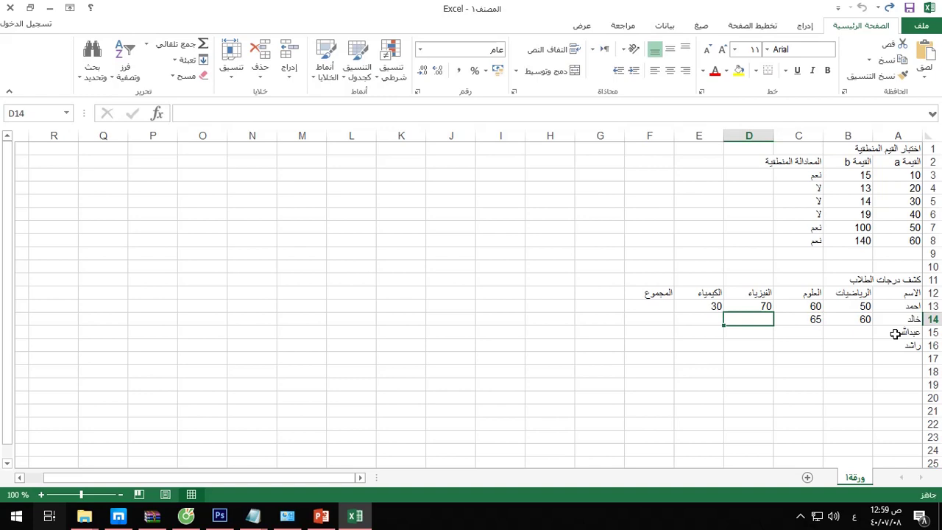
type("75")
key("Left")
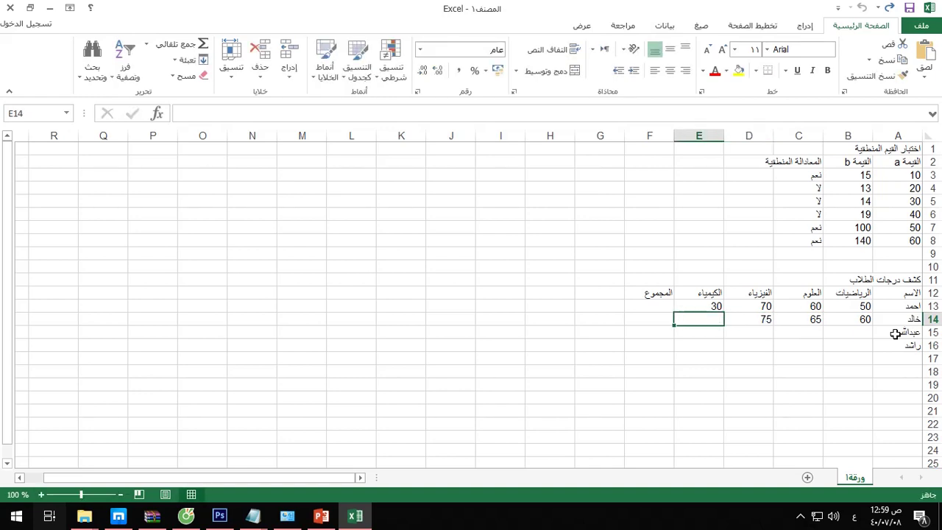
type("80")
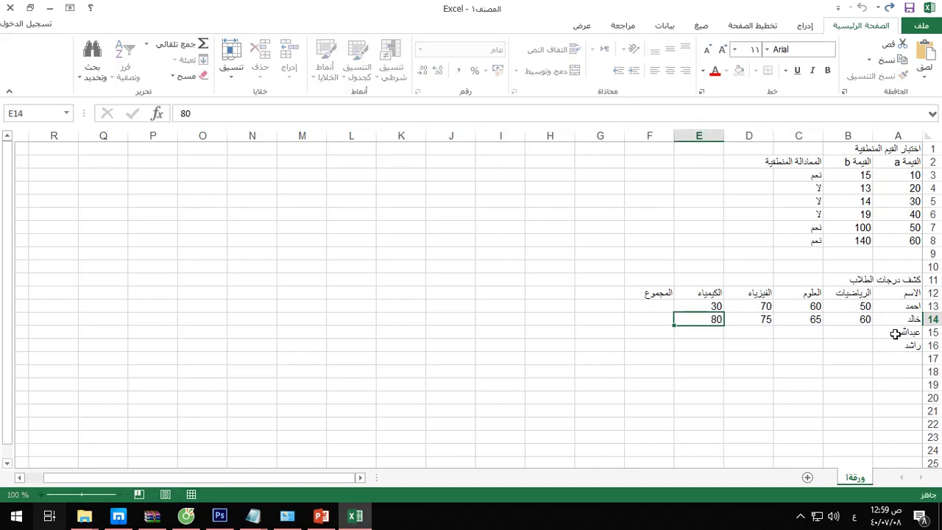
key("Return")
Enter the third student's marks 10, 13, 14 and 15 in row 15.
key("Right")
key("Right")
key("Right")
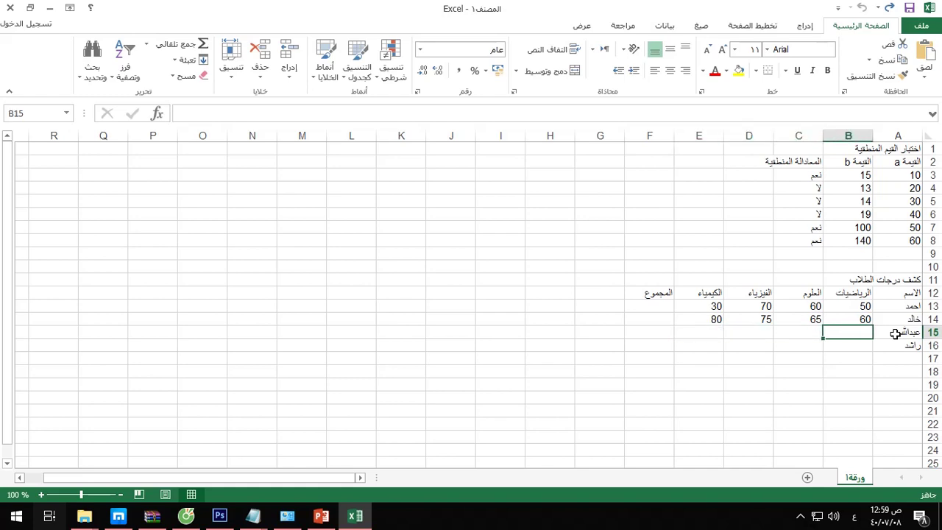
type("10")
key("Left")
type("1")
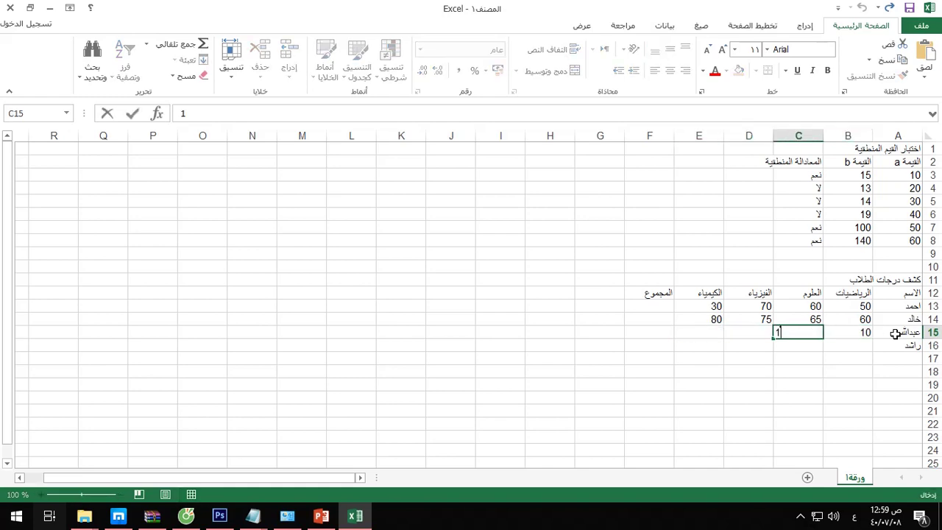
type("3")
key("Left")
type("14")
key("Left")
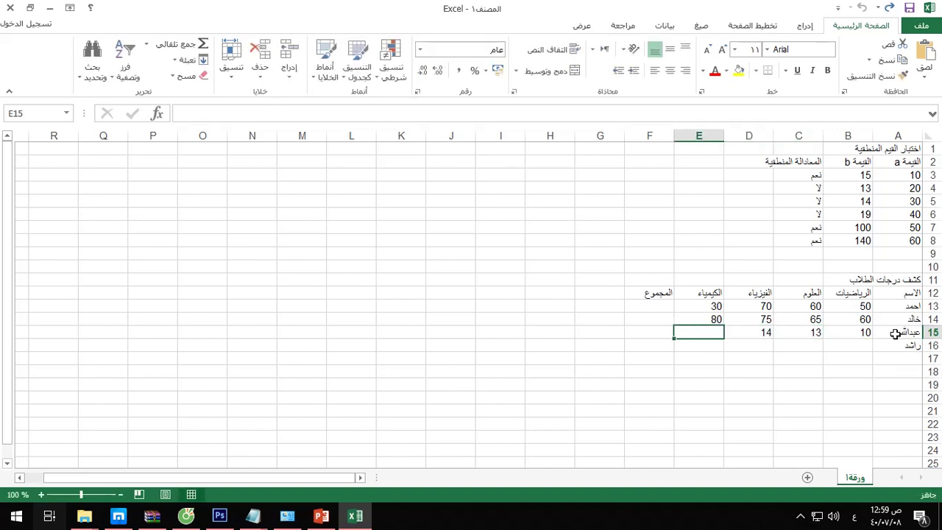
type("15")
key("Return")
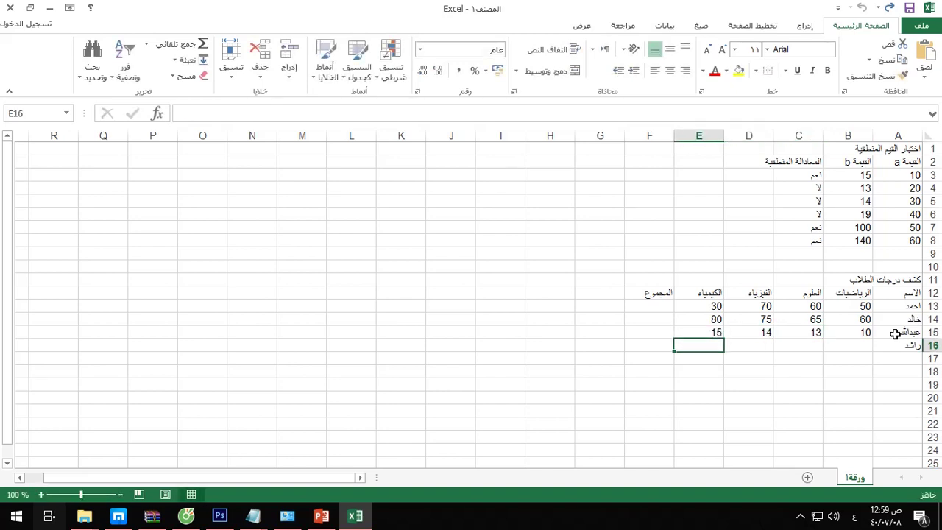
Enter the fourth student's marks 12, 70, 65 and 85 in row 16.
key("Right")
key("Right")
key("Right")
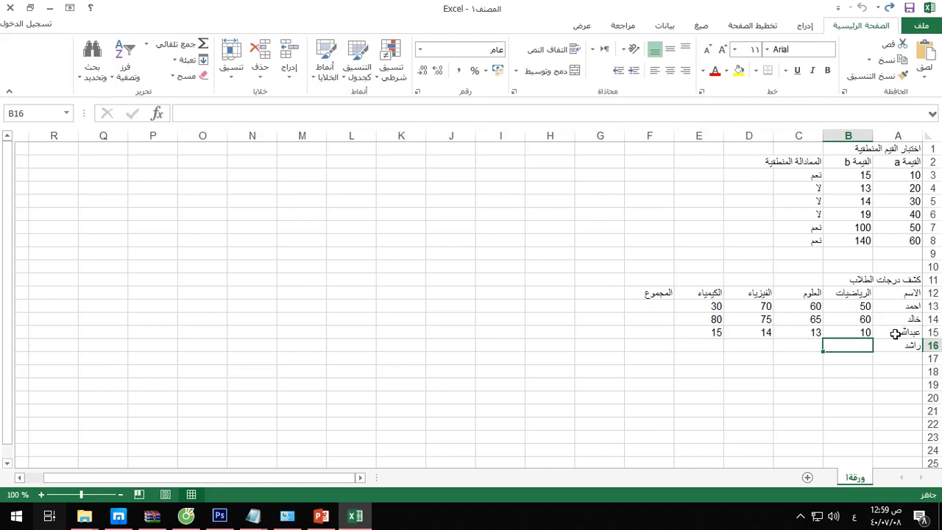
type("12")
key("Tab")
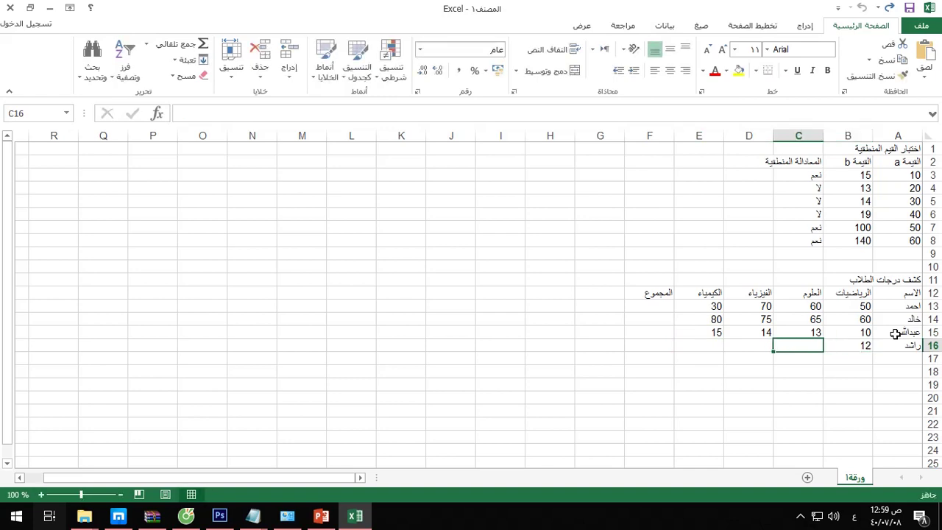
type("70")
key("Tab")
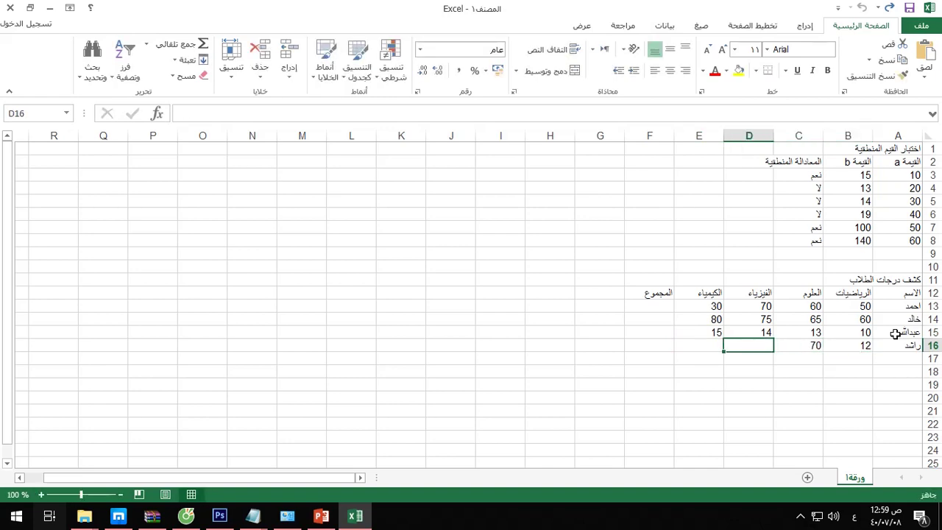
type("65")
key("Tab")
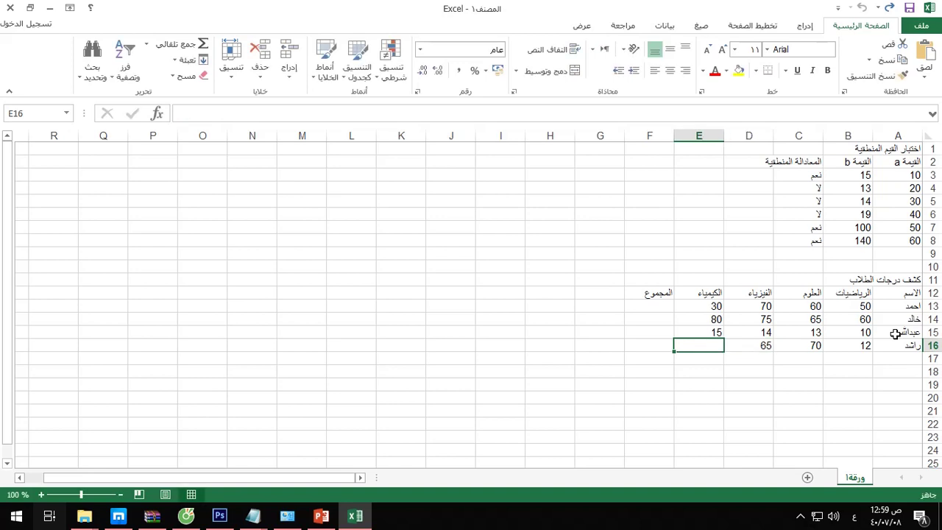
type("85")
key("Tab")
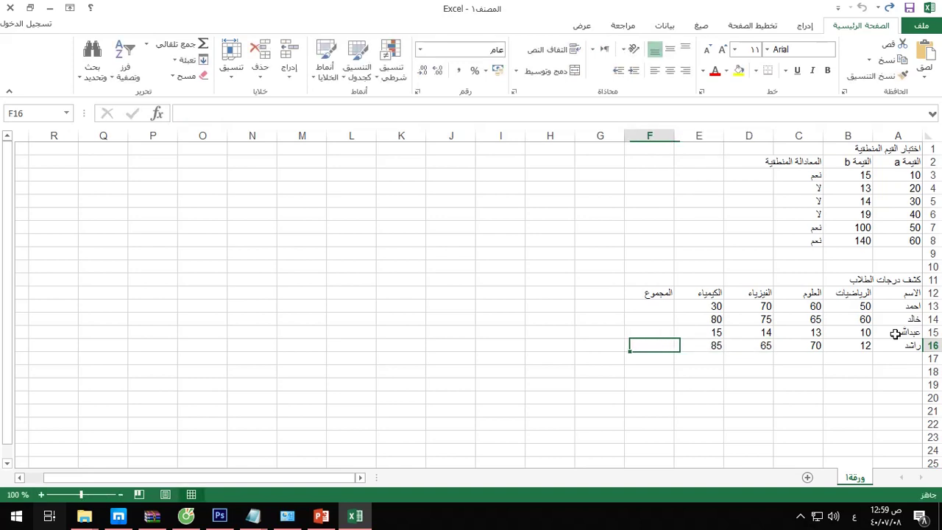
key("Up")
key("Up")
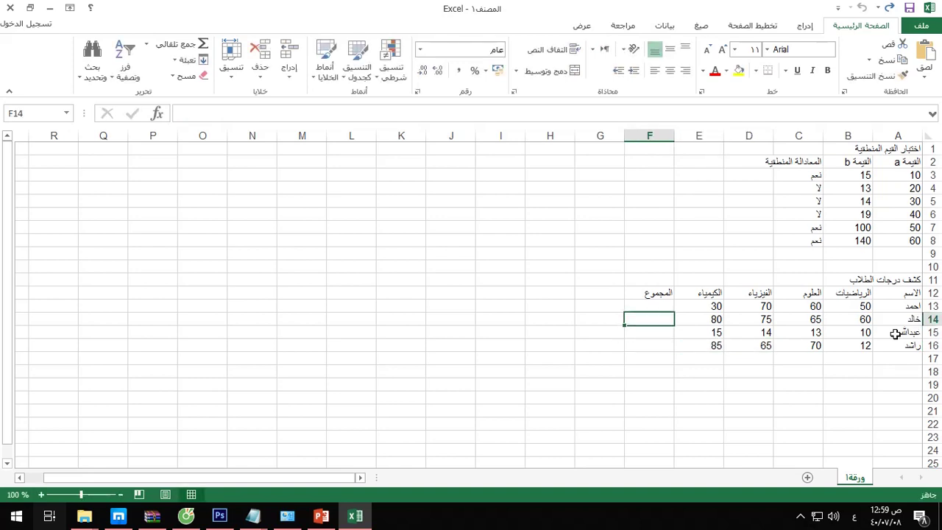
Type the النتيجة header into G12.
left_click(594, 293)
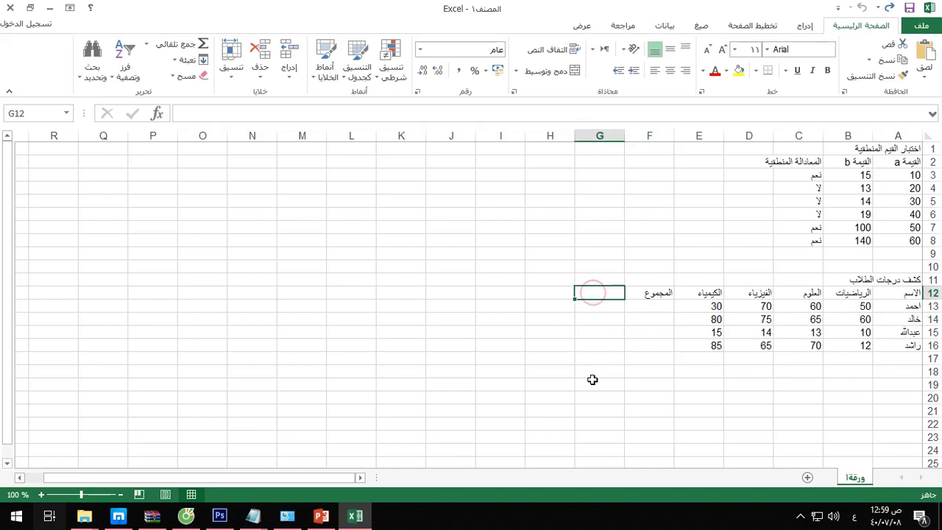
type("النت")
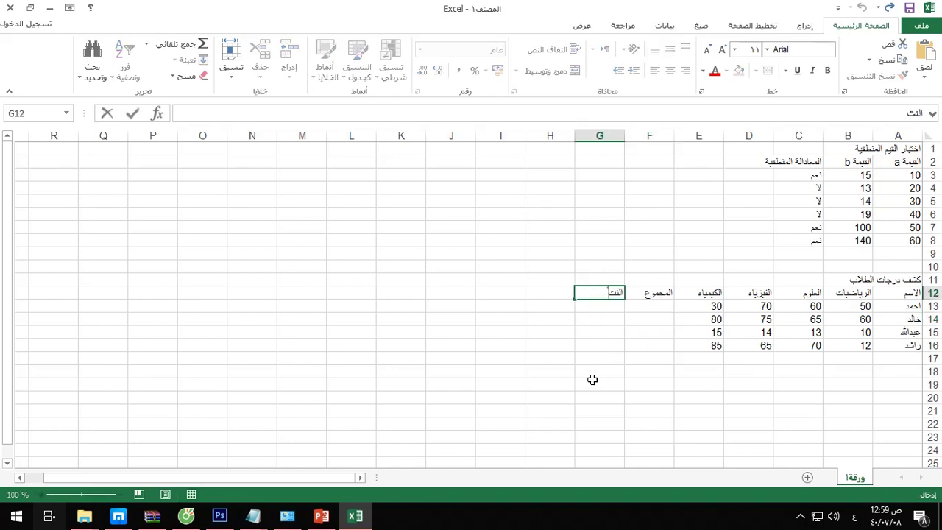
type("يجة")
key("Return")
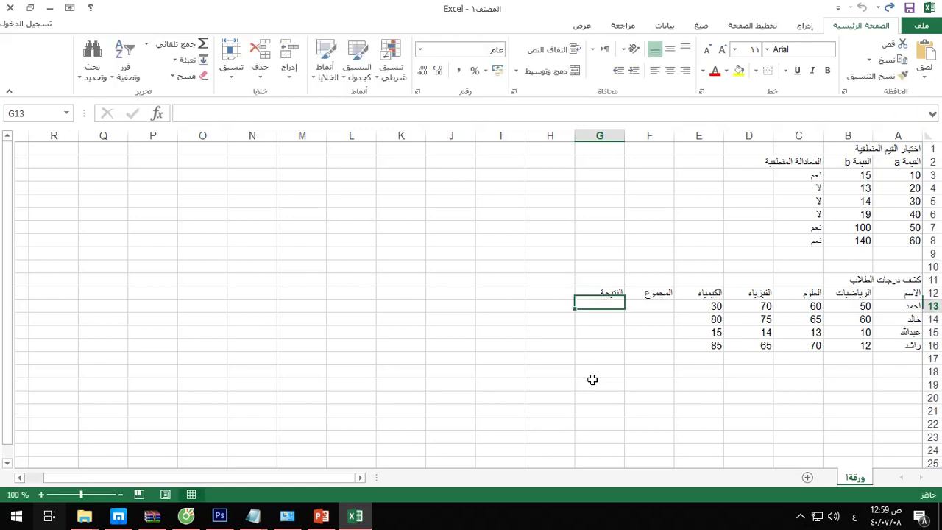
Total each student's marks with =SUM(B13:E13) in F13, filled down to F16.
key("Right")
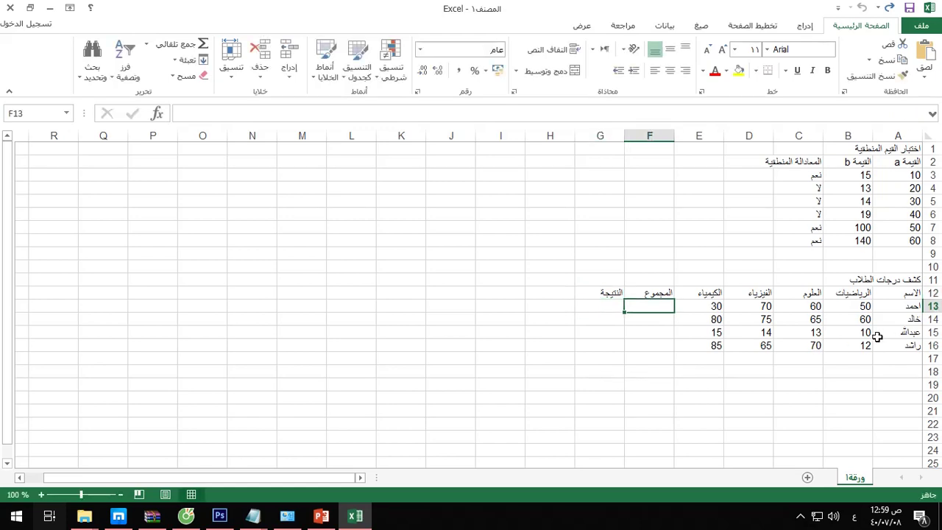
left_click(146, 44)
left_click(165, 66)
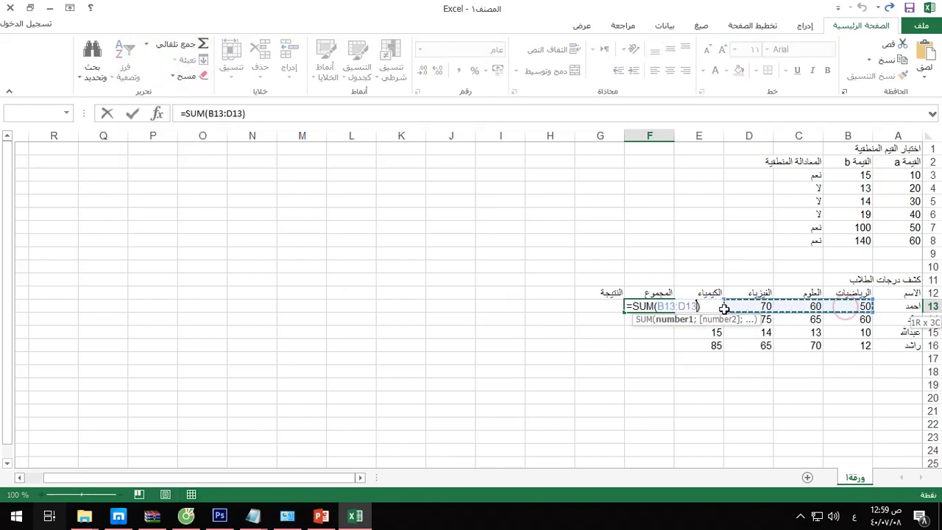
left_click_drag(845, 308, 703, 307)
key("Return")
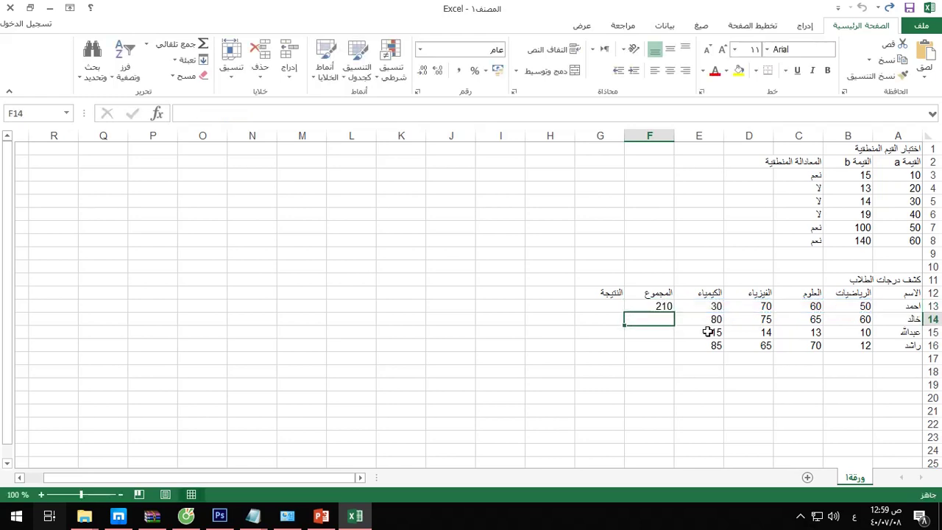
left_click(653, 308)
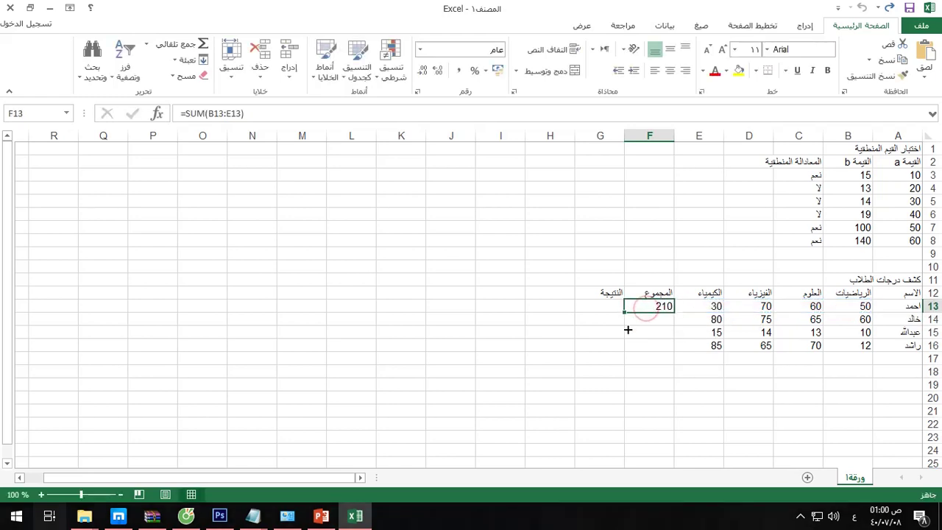
left_click_drag(625, 312, 628, 352)
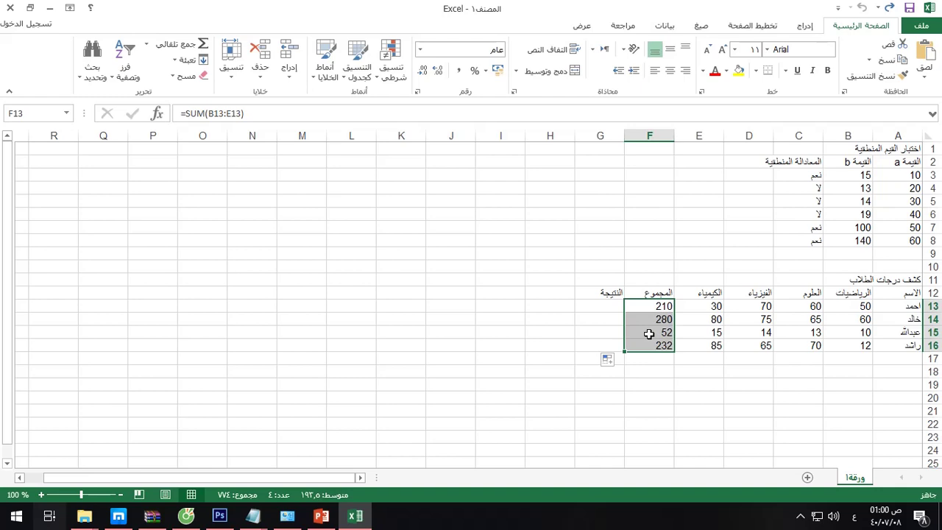
left_click(593, 308)
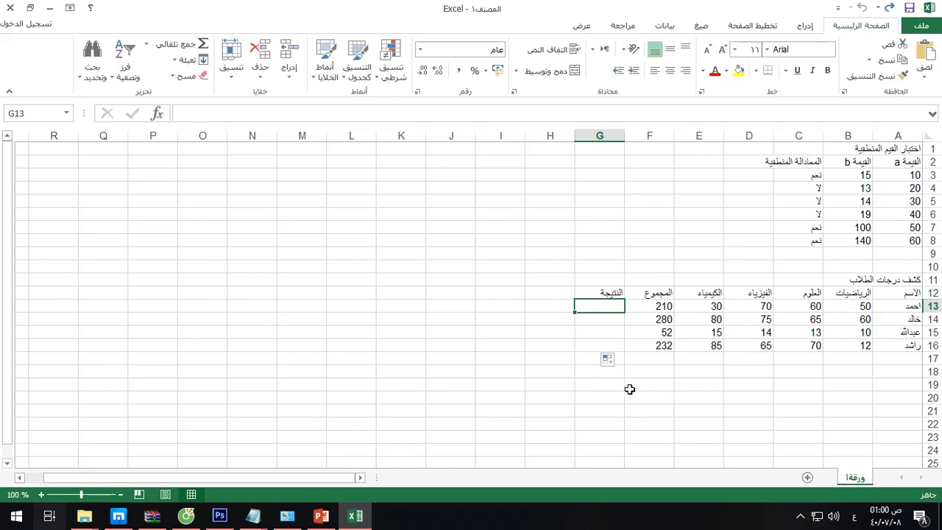
Insert =IF(F13>=60,"ناجح","راسب") in G13 via the IF function arguments.
left_click(159, 114)
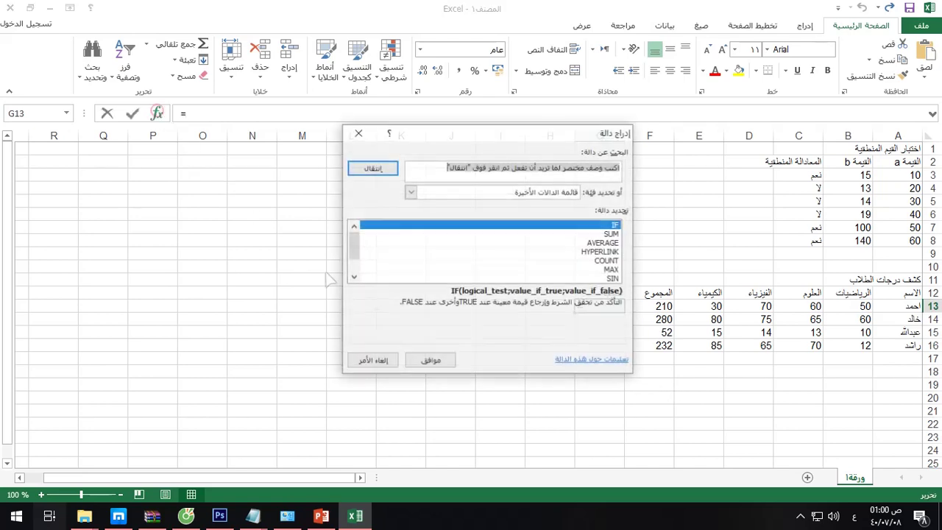
left_click(579, 226)
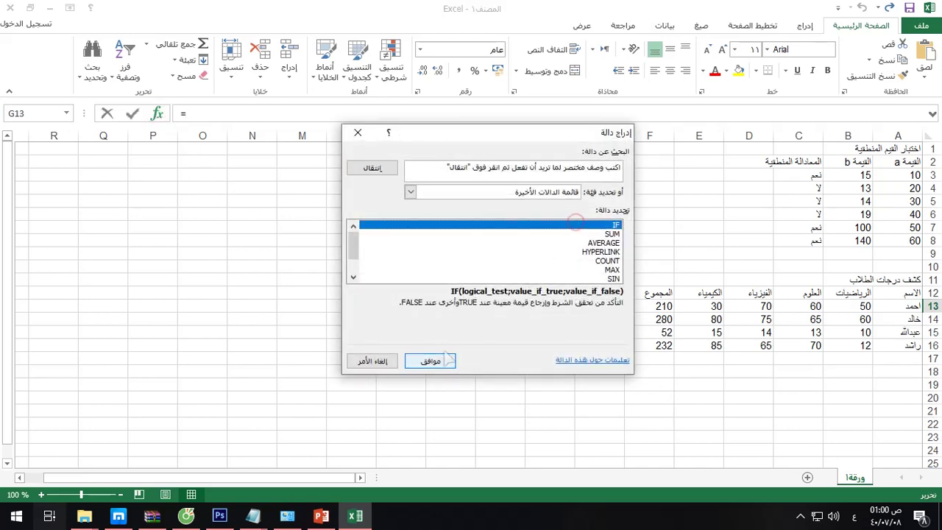
left_click(438, 362)
left_click_drag(559, 171, 394, 195)
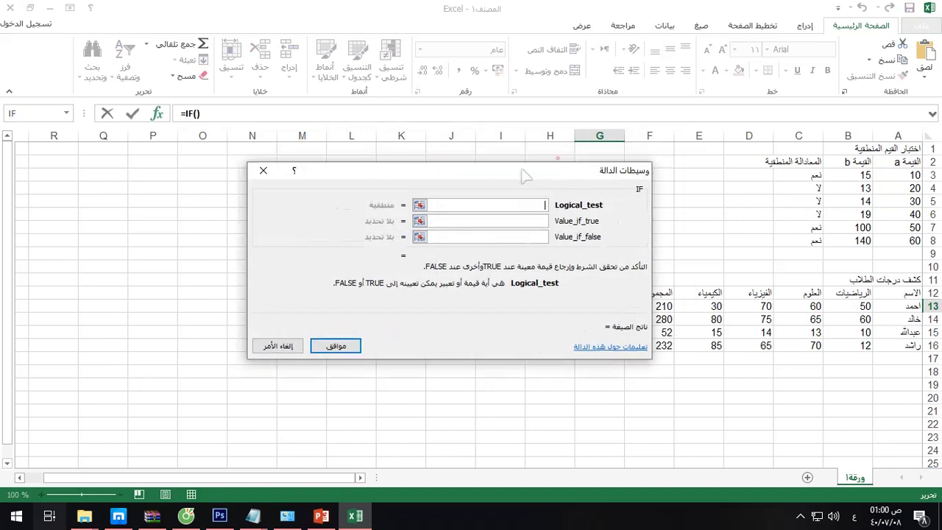
left_click(648, 307)
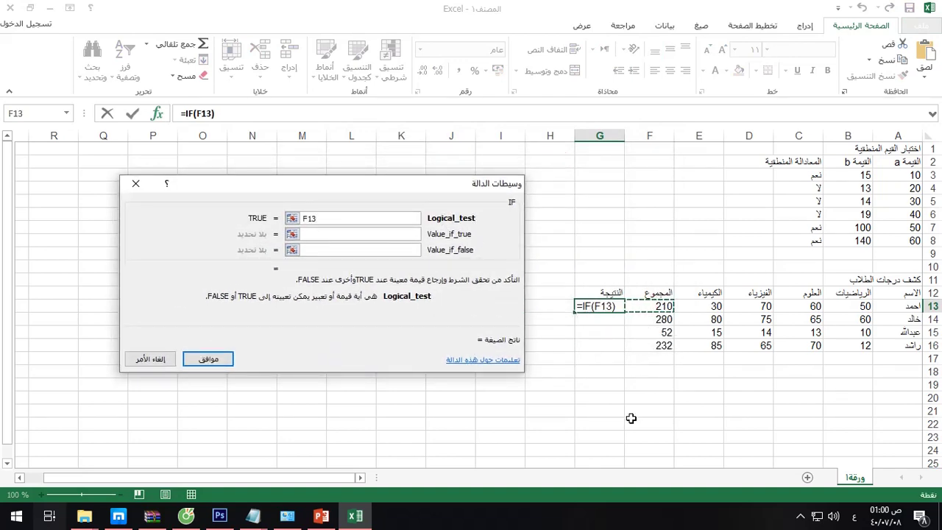
key("F8")
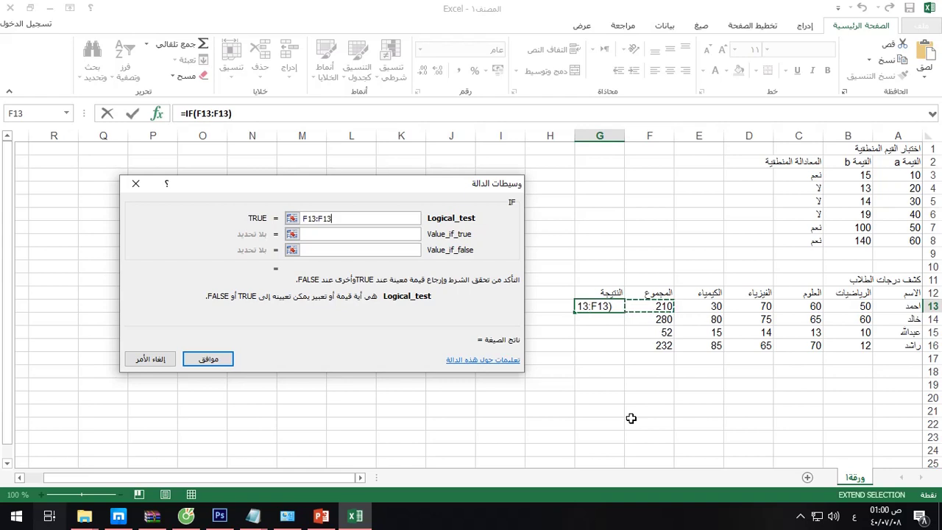
key("BackSpace")
key("BackSpace")
key("BackSpace")
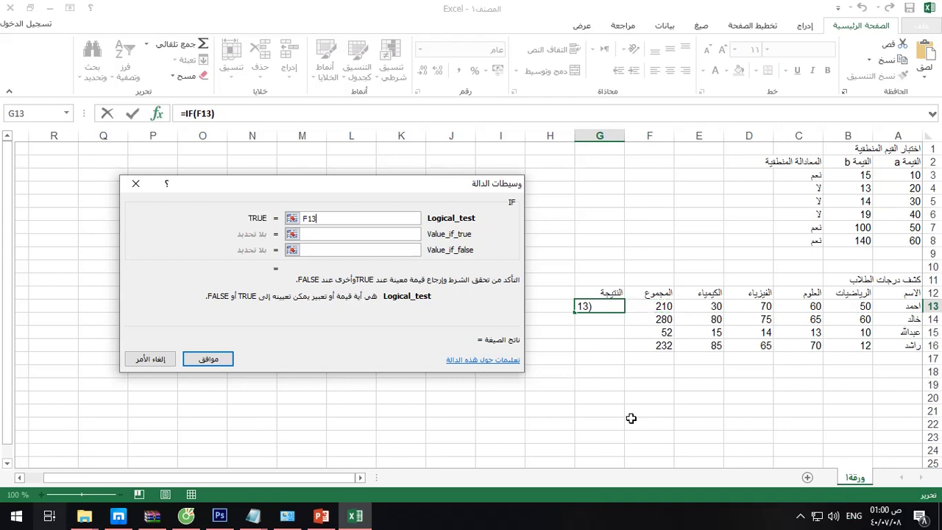
type(">=")
type("60")
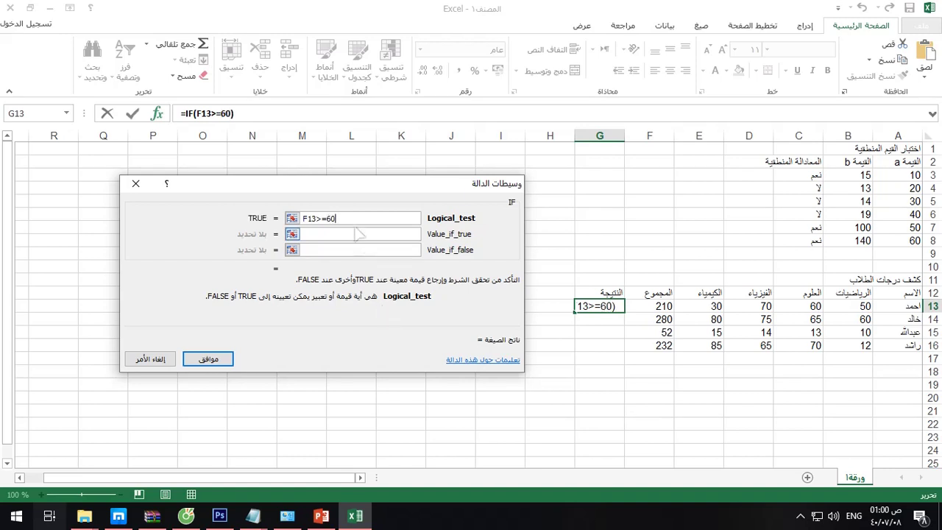
left_click(355, 235)
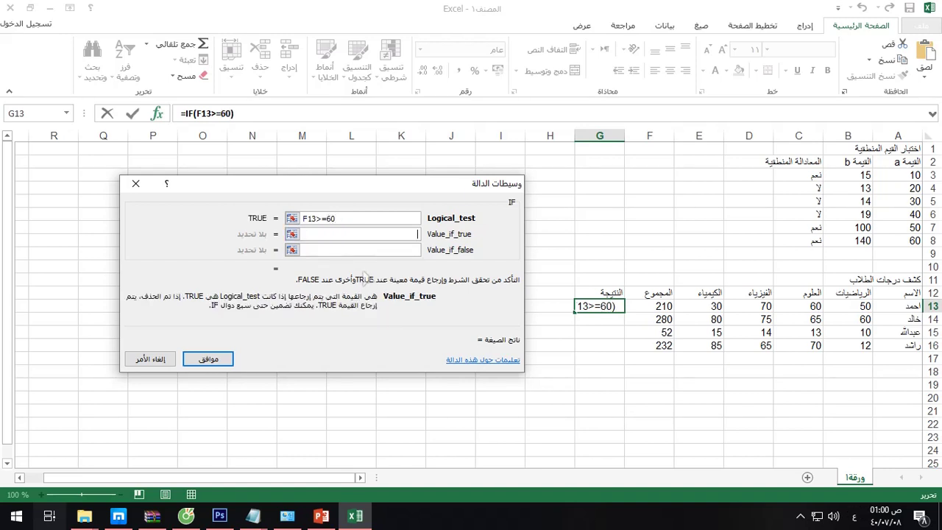
type("ناجح")
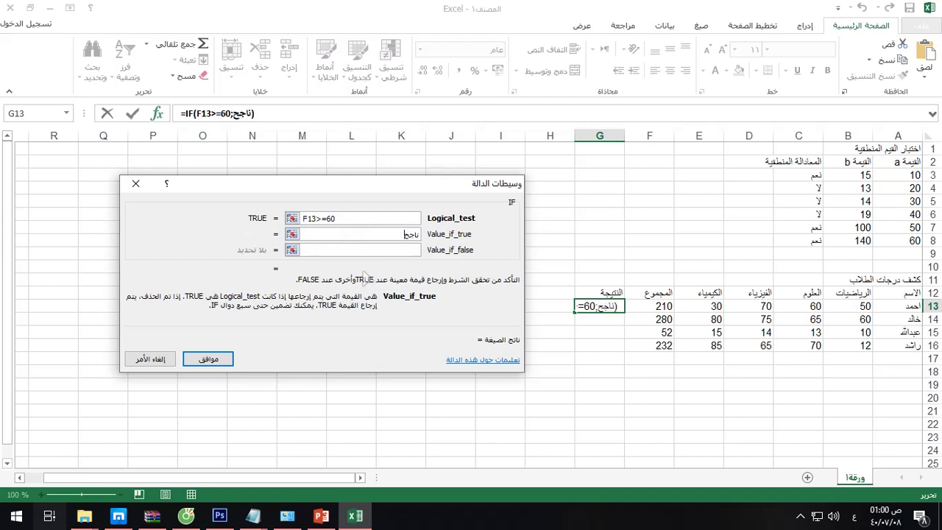
left_click(380, 249)
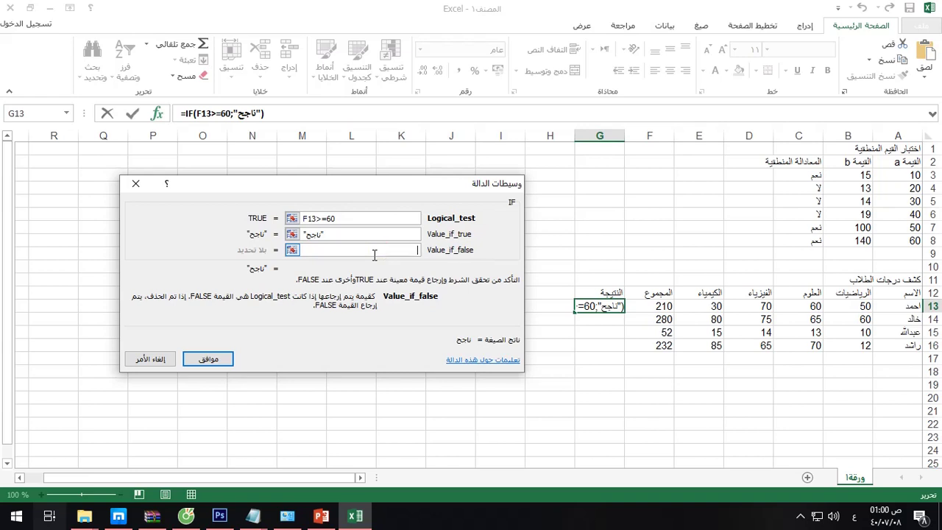
type("راسب")
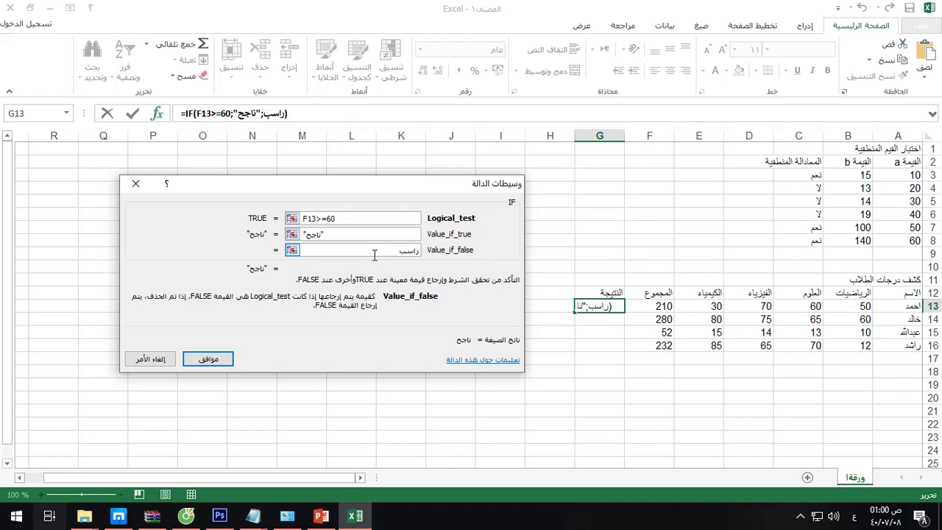
left_click(206, 361)
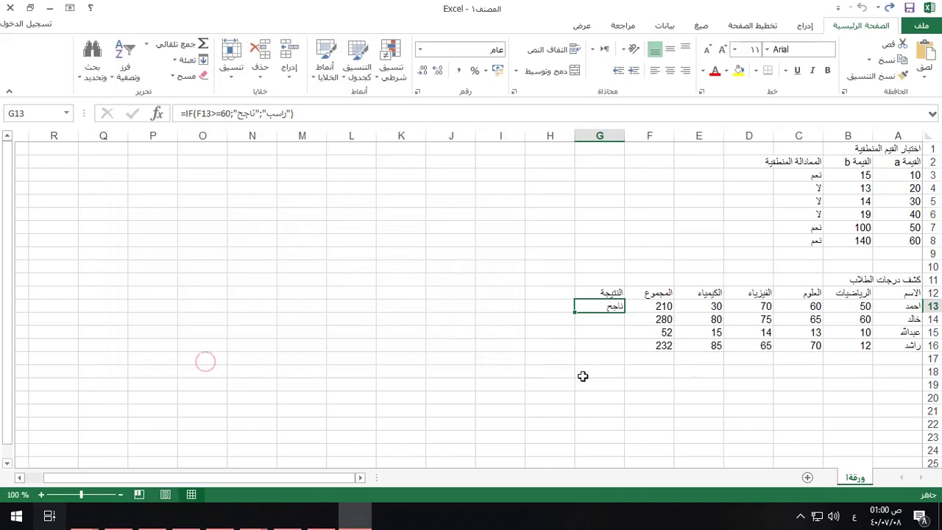
Fill the pass/fail formula down from G13 to G16.
left_click(601, 358)
left_click(600, 310)
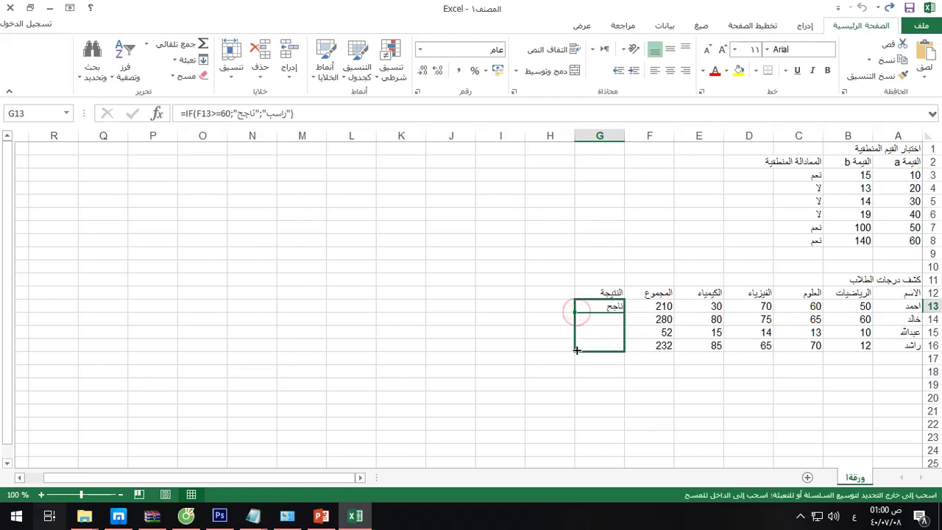
left_click_drag(575, 312, 575, 352)
left_click(541, 387)
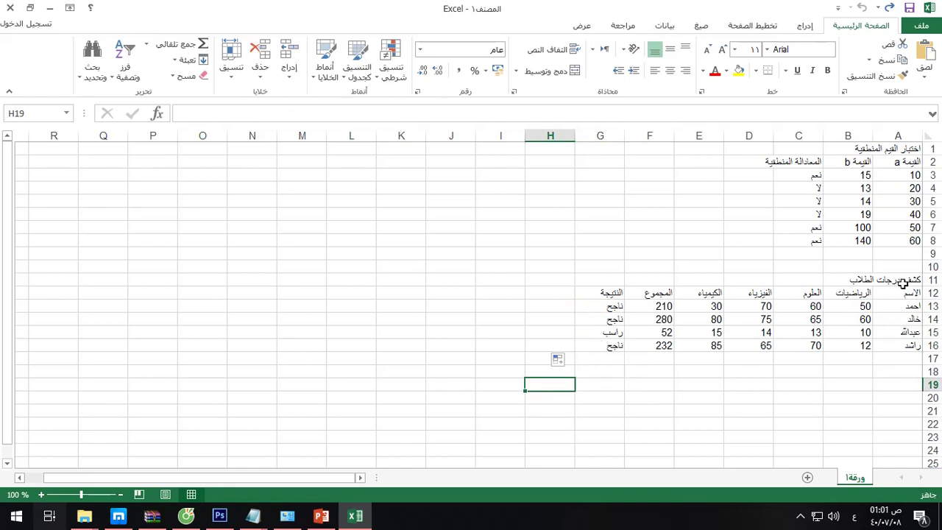
left_click_drag(906, 280, 665, 285)
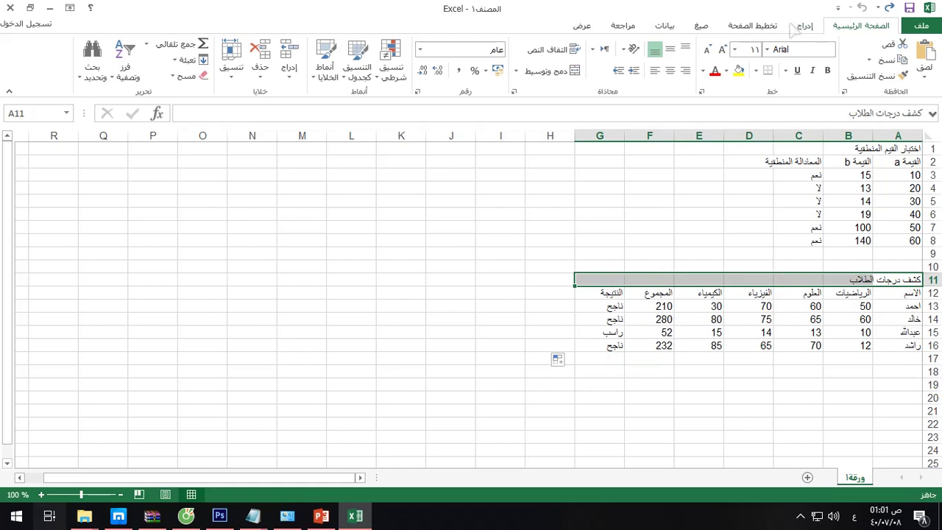
Merge and center the title over A11:G11, then give A11:G16 all borders and centered contents.
left_click(557, 71)
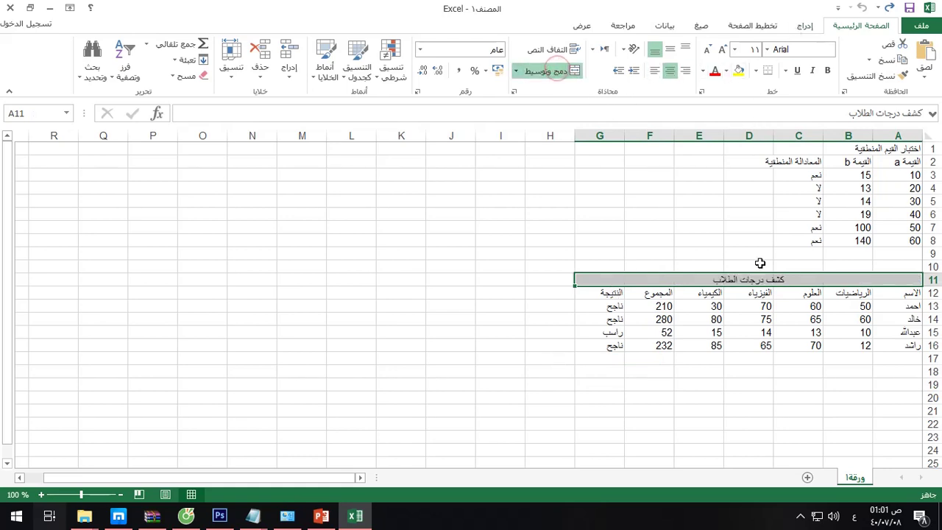
left_click(779, 328)
left_click_drag(810, 281, 672, 346)
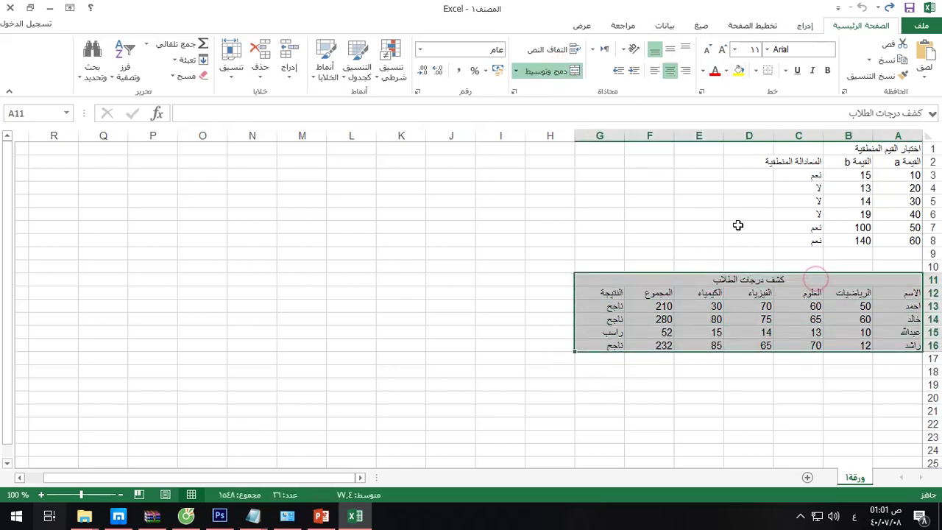
left_click(756, 71)
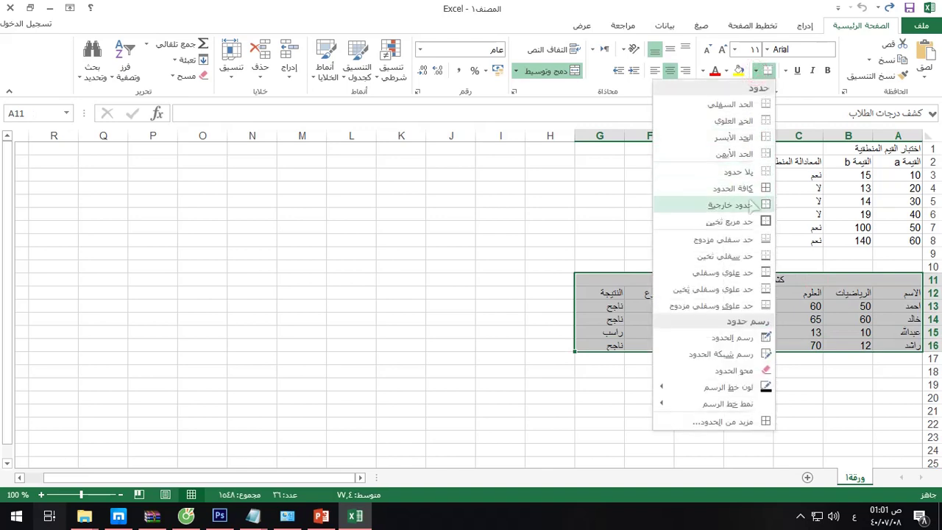
left_click(747, 189)
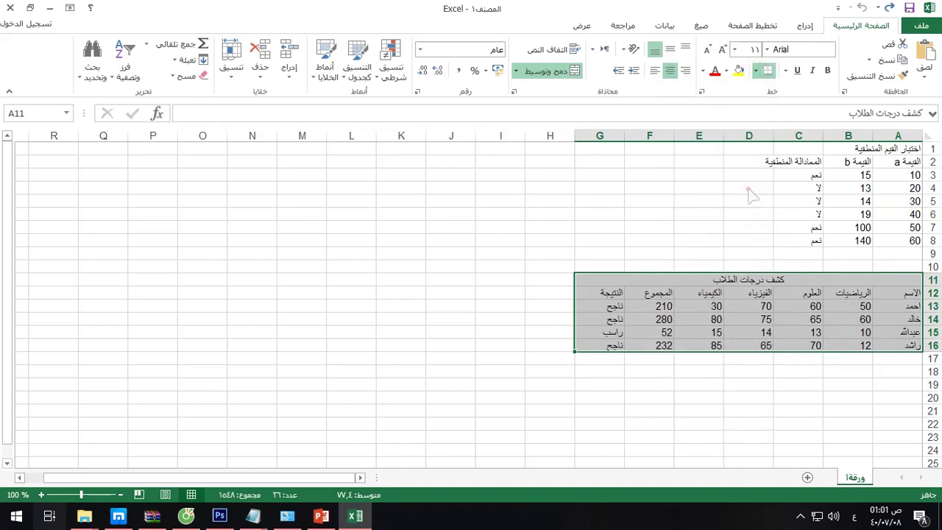
left_click(670, 70)
left_click(670, 49)
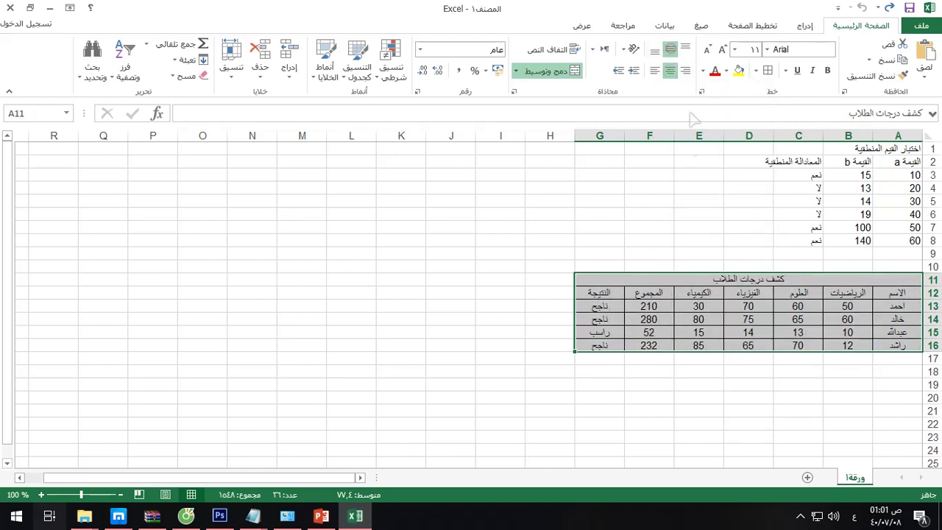
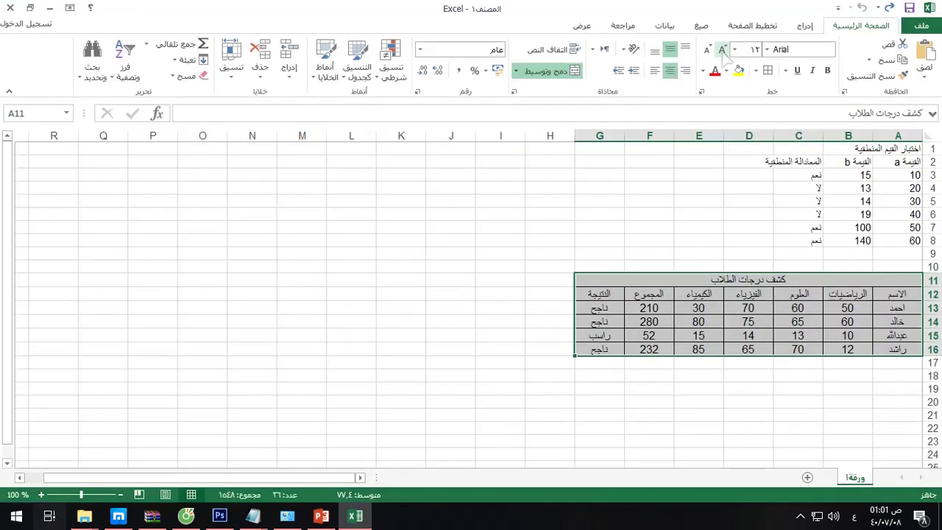
Fill the grades table title yellow and the row-12 column headings green.
left_click(720, 317)
left_click(745, 278)
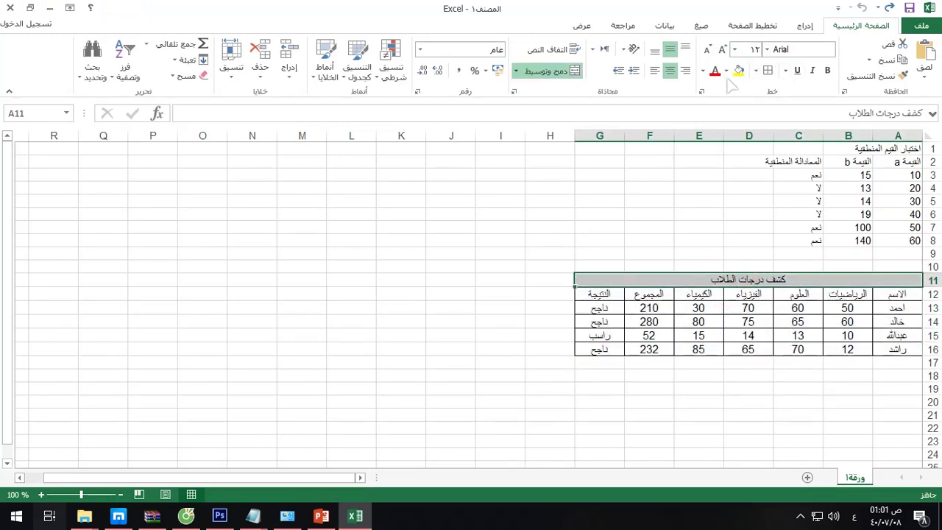
left_click(726, 70)
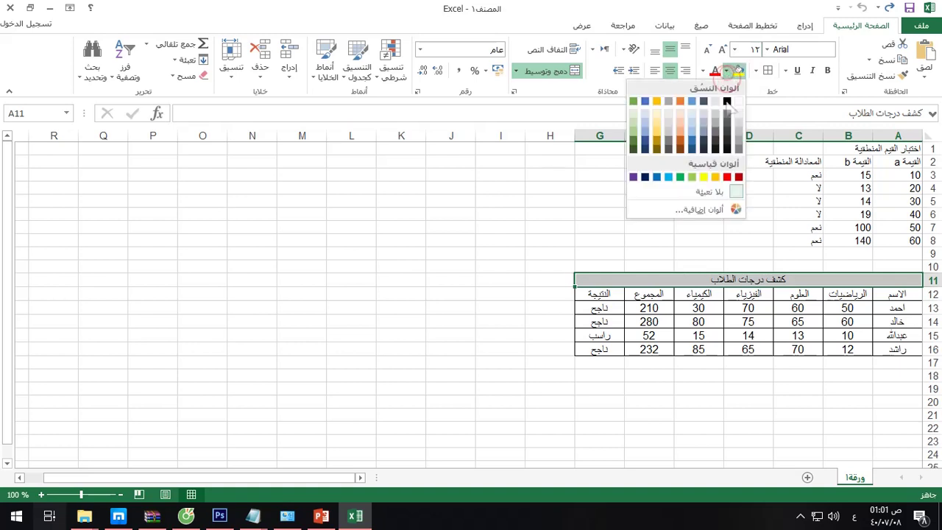
left_click(657, 126)
left_click_drag(895, 293, 600, 294)
left_click(727, 71)
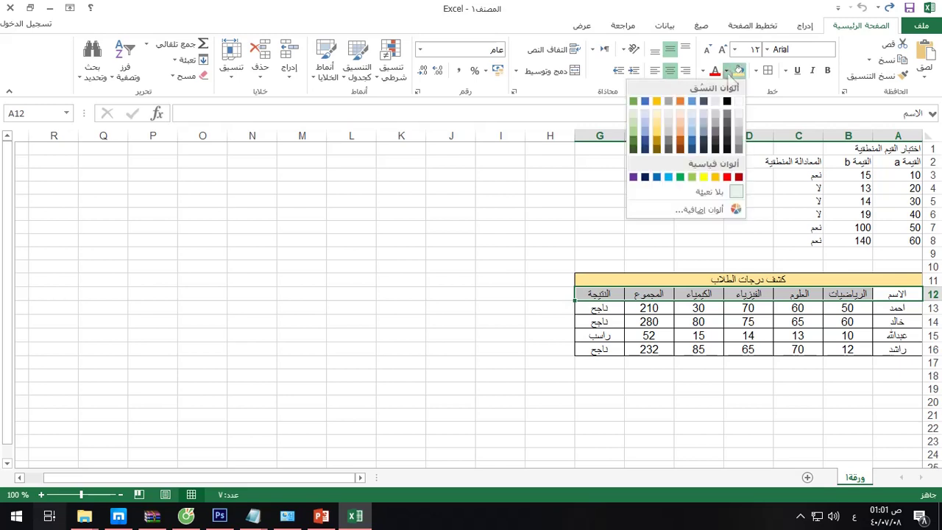
left_click(633, 133)
Fill the student names A13:A16 light blue and the marks B13:F16 orange.
left_click_drag(898, 307, 896, 349)
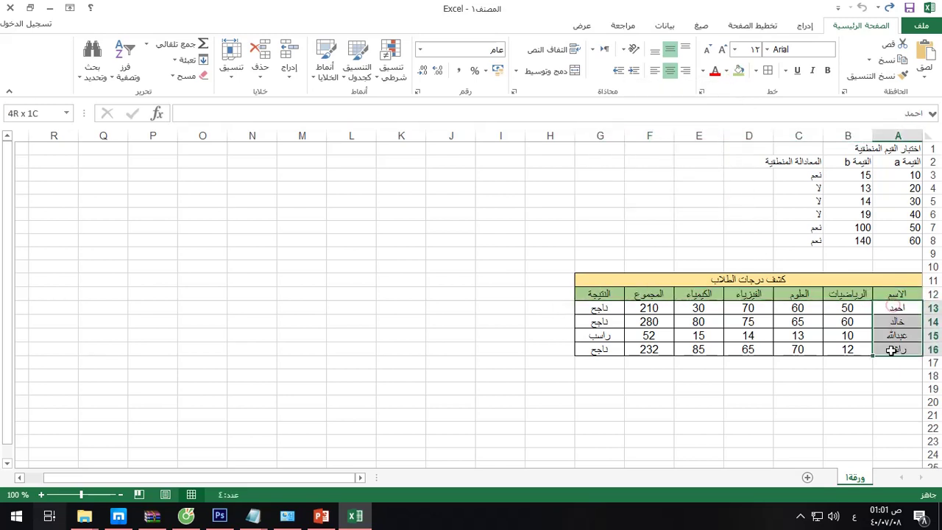
left_click(726, 70)
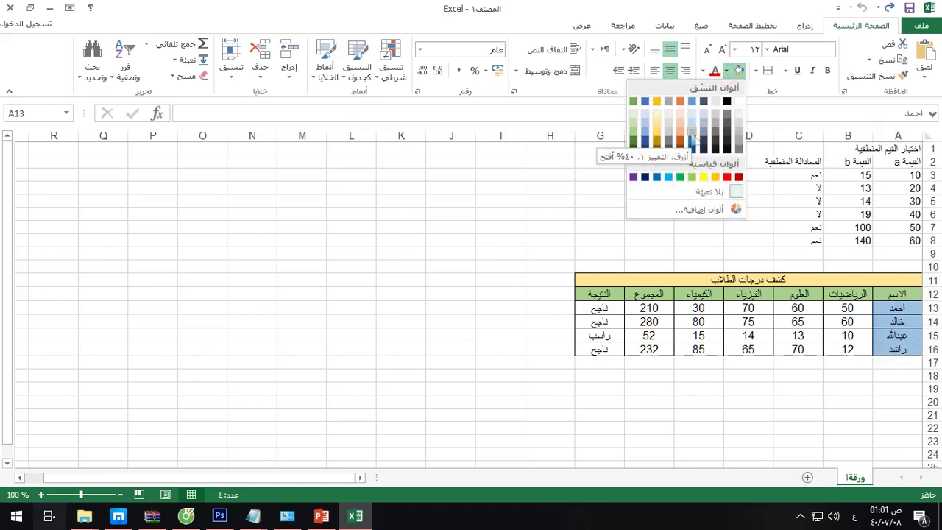
left_click(692, 136)
left_click_drag(847, 308, 657, 350)
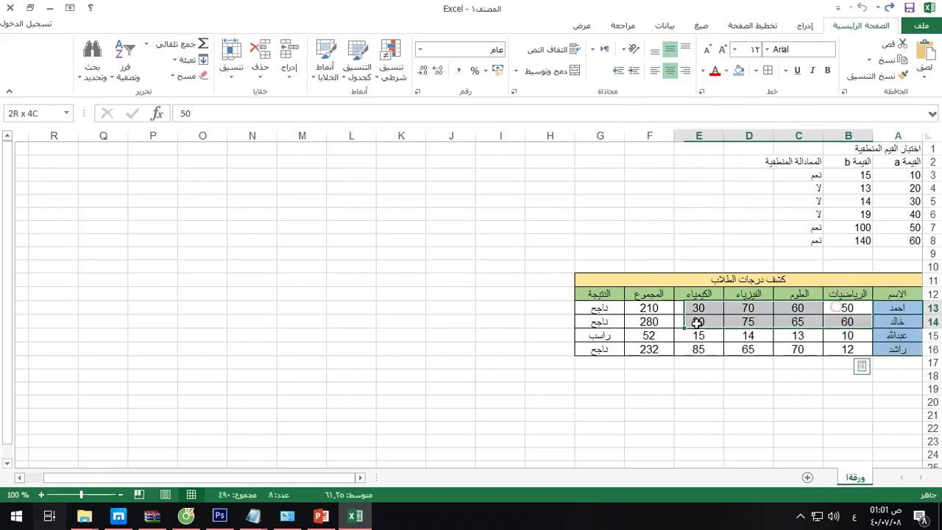
left_click(725, 71)
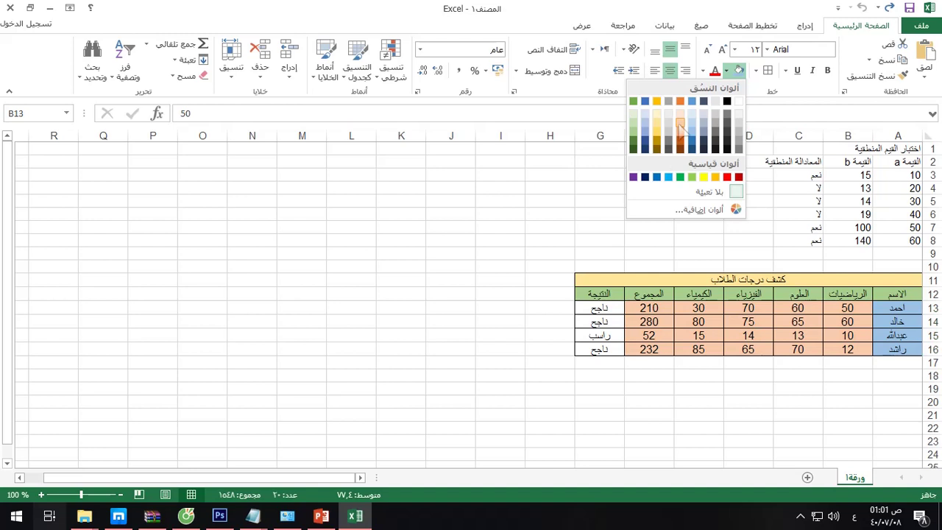
left_click(679, 123)
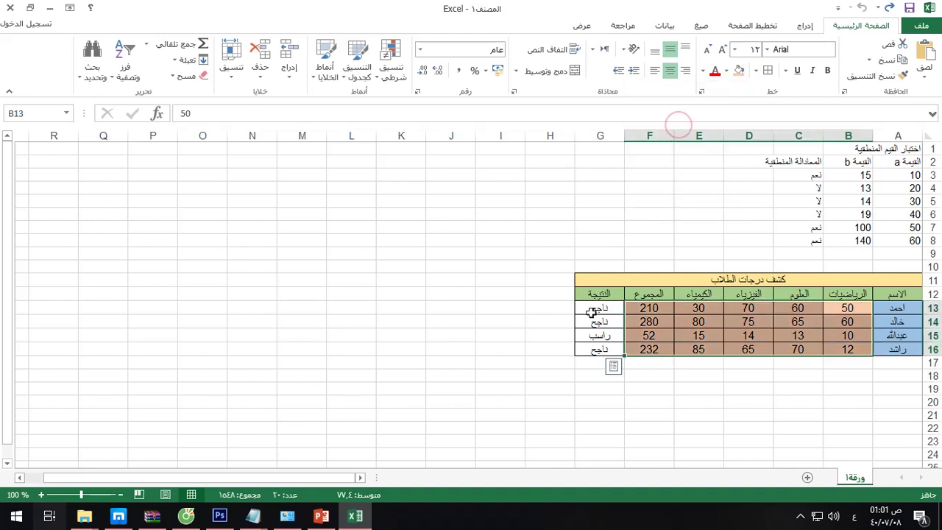
Give the result column G13:G16 a blue fill.
left_click_drag(591, 313, 602, 349)
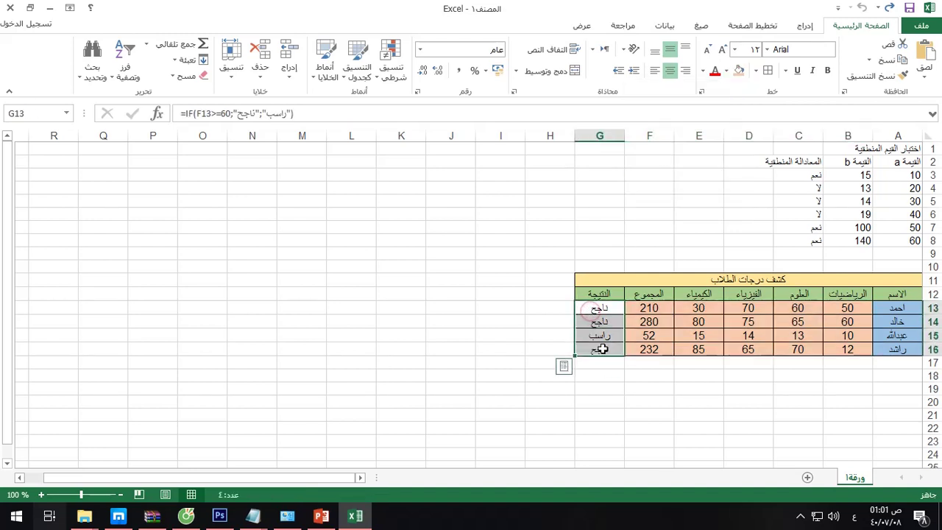
left_click(728, 70)
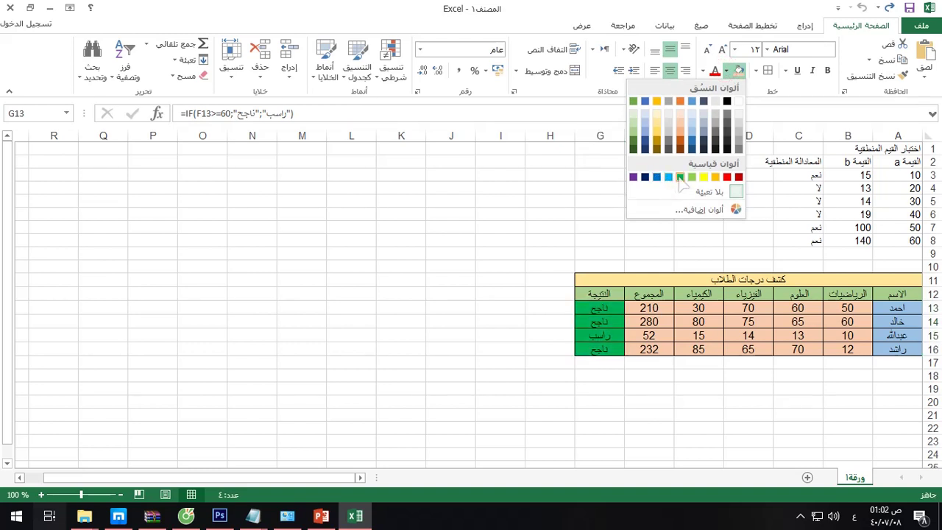
left_click(669, 177)
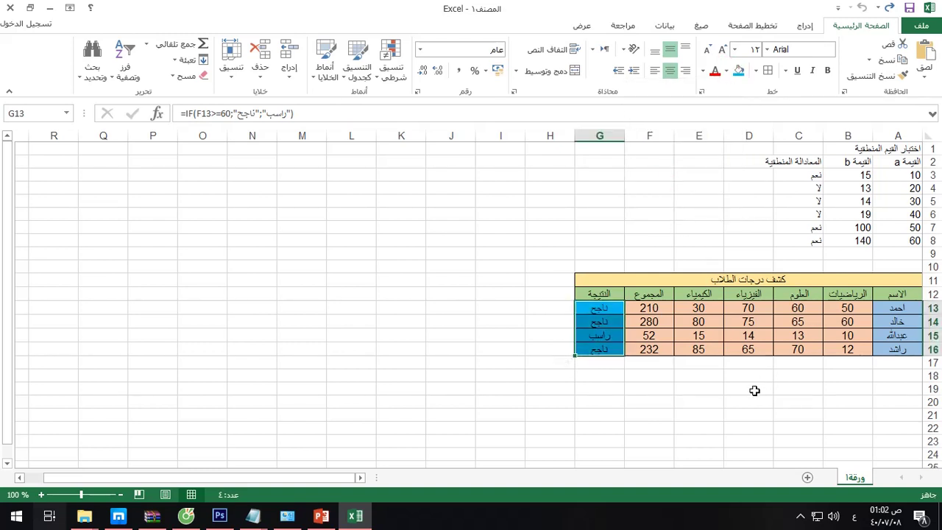
left_click(753, 388)
Increase the font size of the whole grades table A11:G16, title included.
left_click_drag(804, 279, 649, 346)
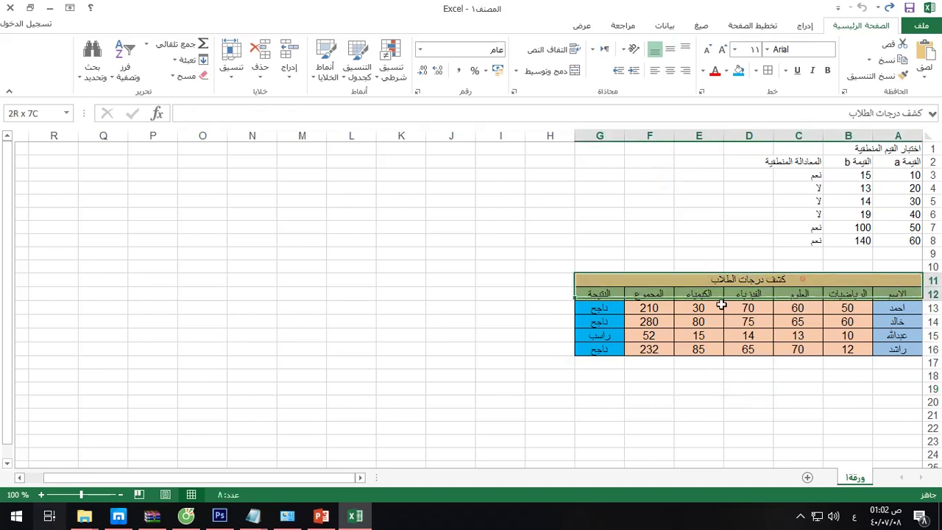
left_click(721, 50)
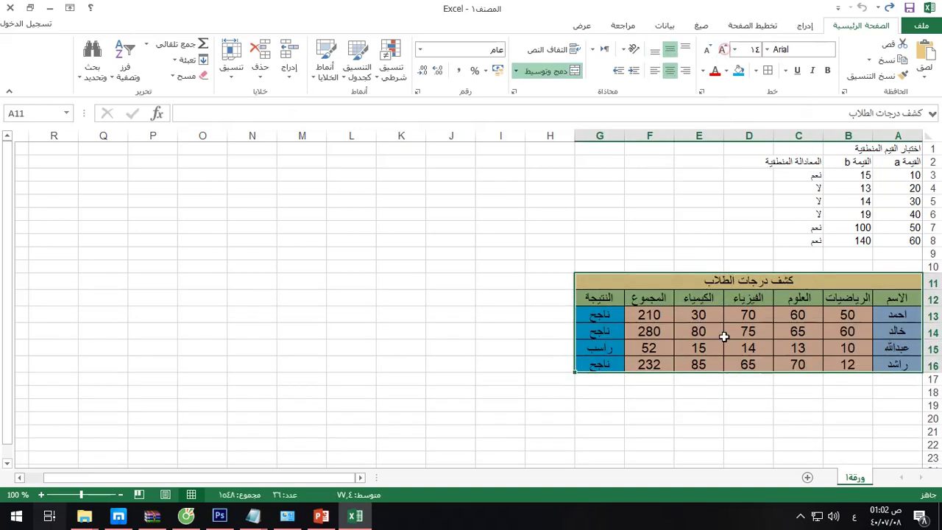
left_click(726, 410)
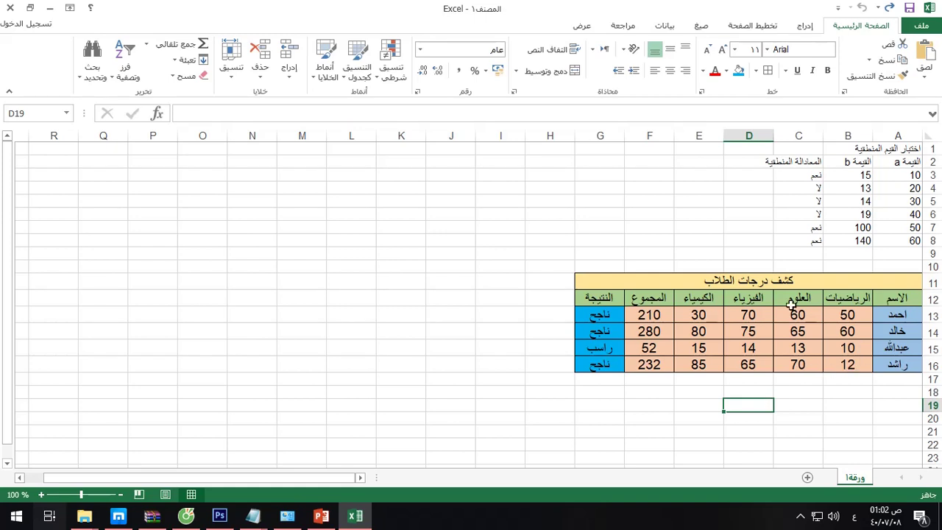
Inspect the IF formula behind the first result cell.
left_click(602, 314)
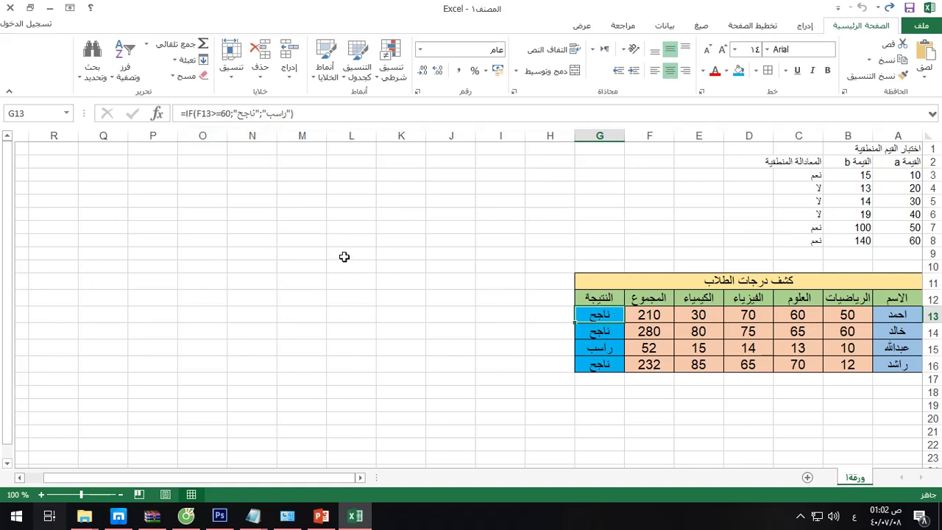
left_click(412, 331)
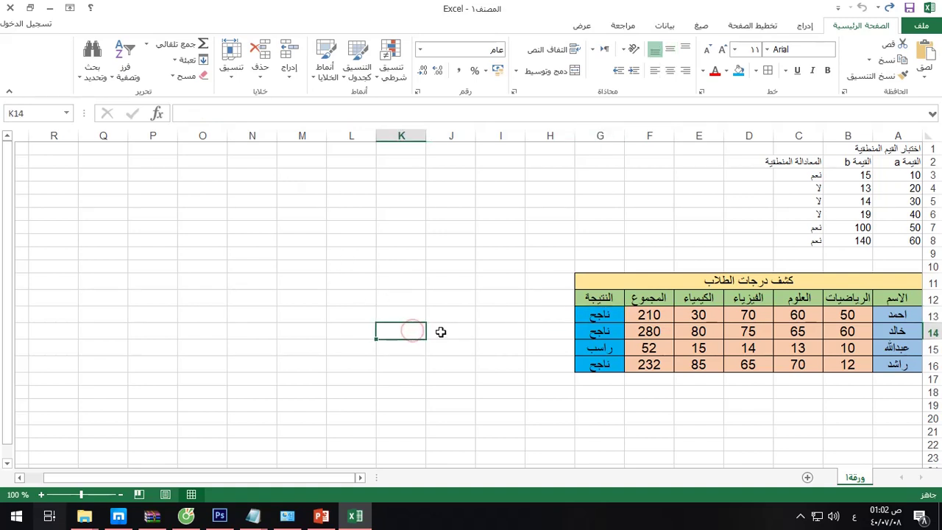
left_click(594, 315)
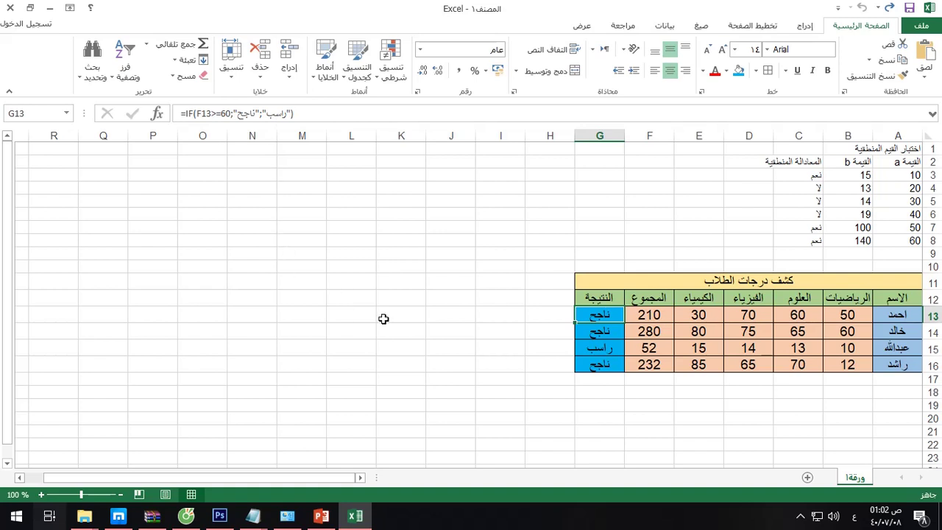
Enter the title مندوبين المبيعات in cell A18 below the grades table.
scroll(827, 399, "down", 1)
left_click(827, 398)
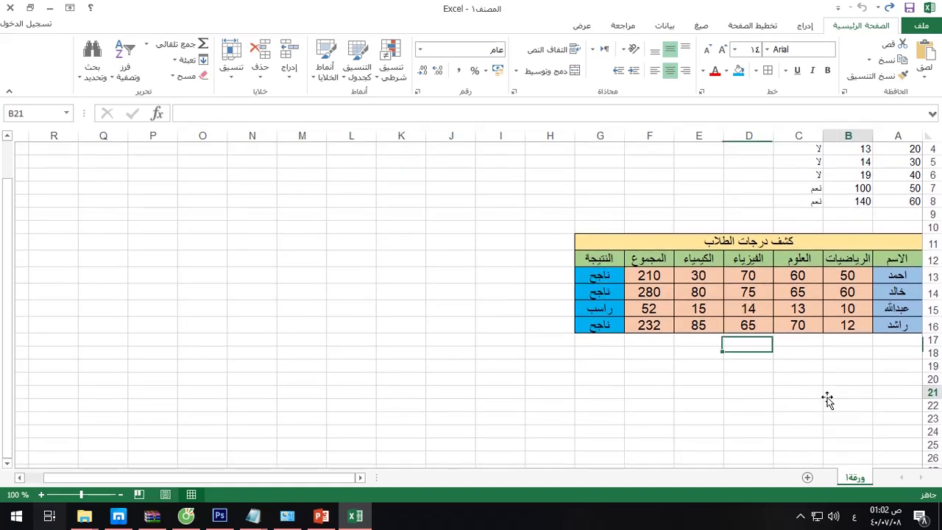
left_click(898, 358)
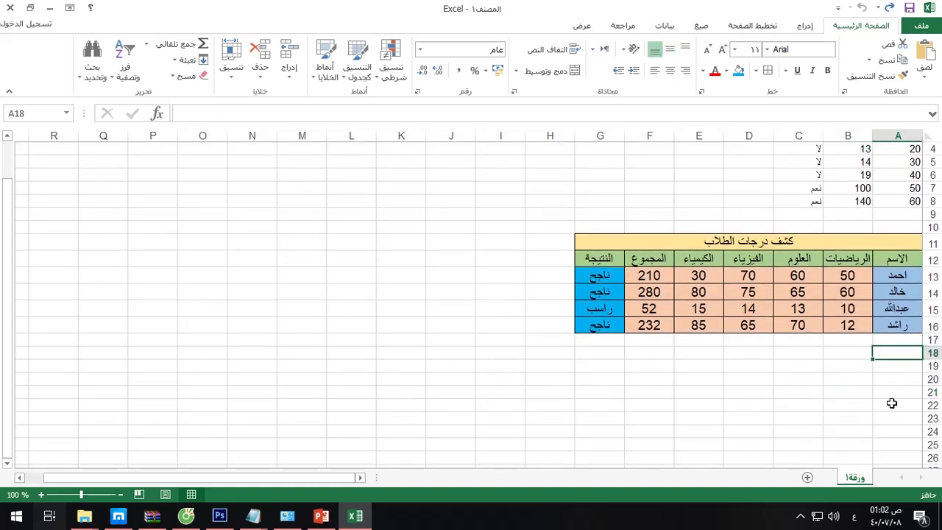
type("كش")
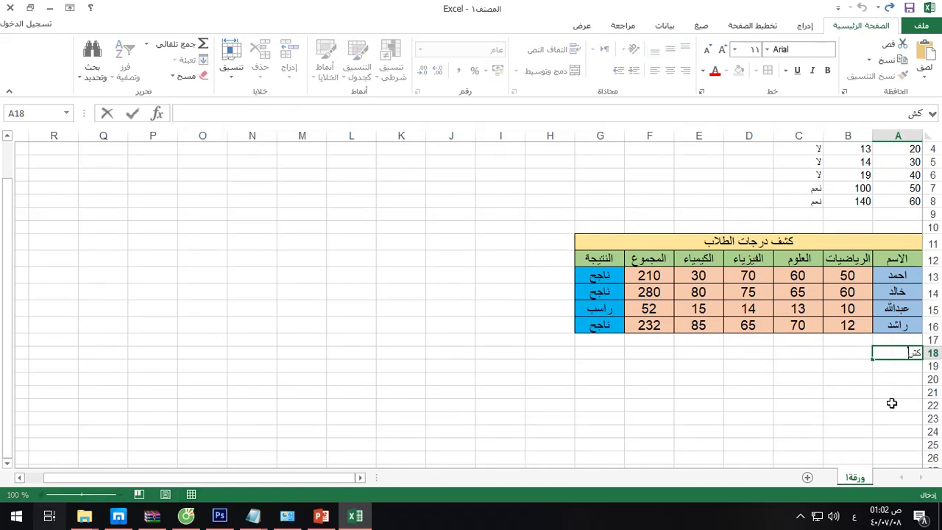
type("فدوبين")
type(" المبيعات")
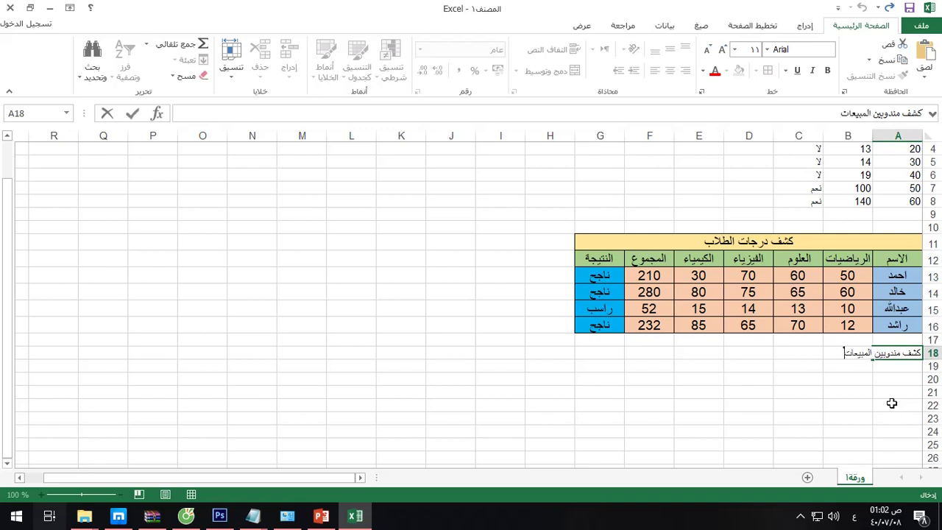
key("Return")
Enter the headings اسم المندوب, اسم الصنف and سعر الصنف across row 19.
type("اسم المندوب")
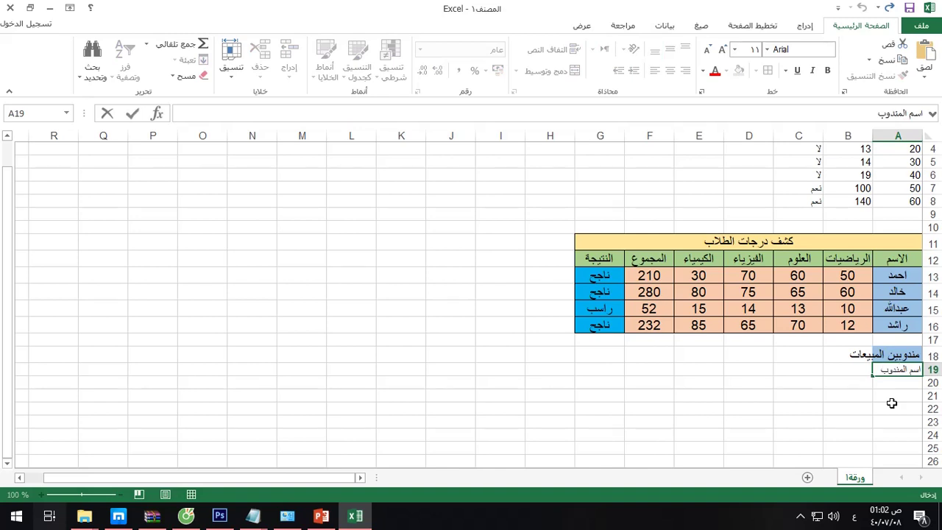
key("Tab")
type("اسم ا")
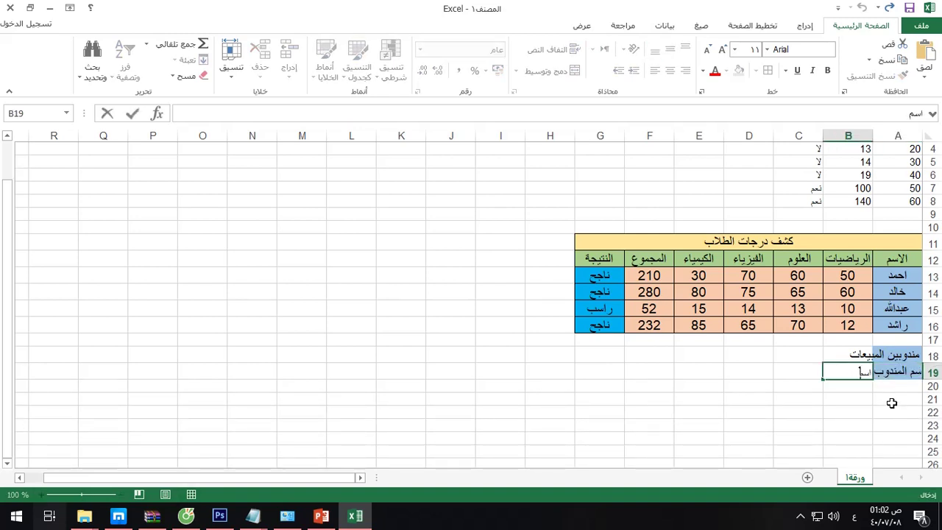
type("لصنف")
key("Tab")
type("سع")
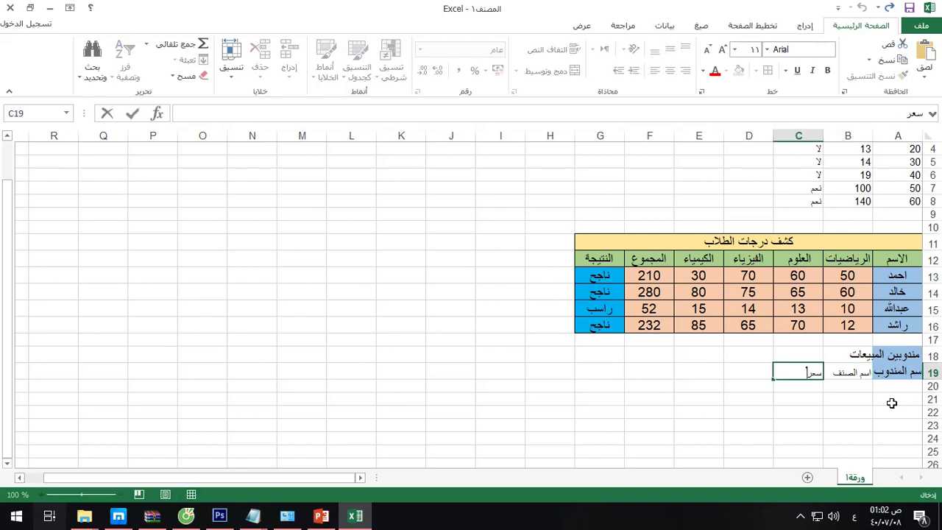
key("BackSpace")
type("ص")
type("نف")
key("Tab")
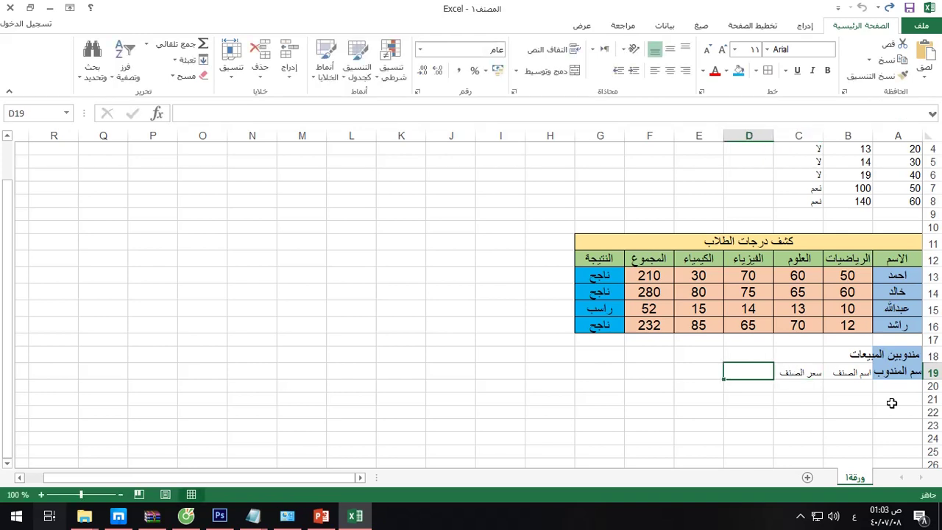
Add the headings العدد, المبيعات and العمولة to finish row 19.
type("العدد")
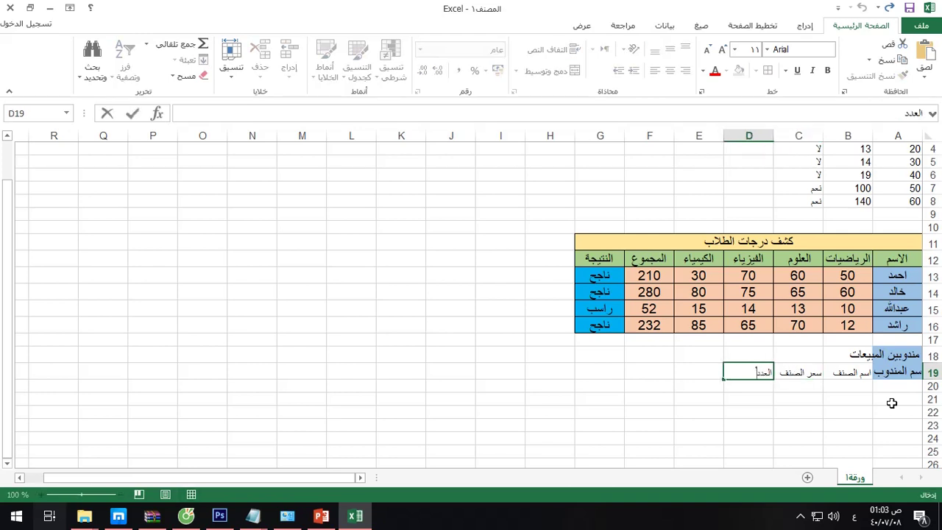
key("Tab")
type("المبت")
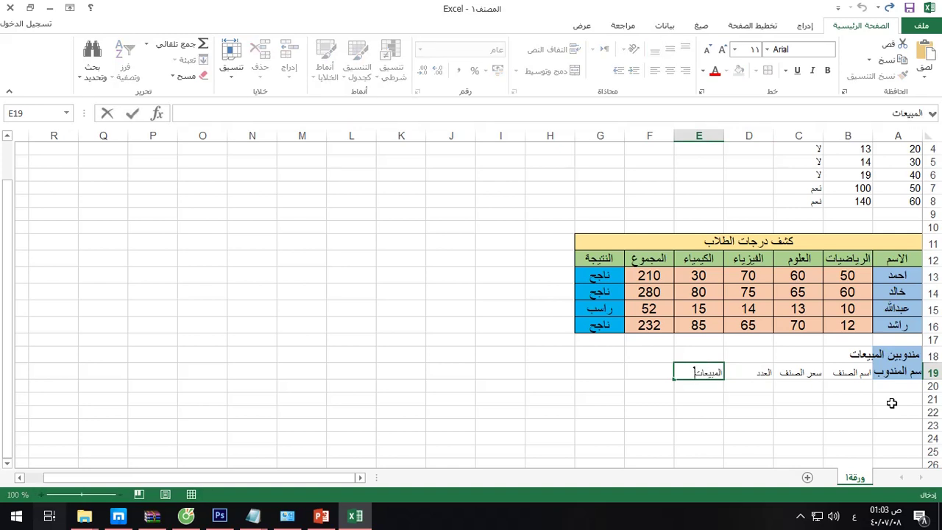
key("Tab")
type("الع")
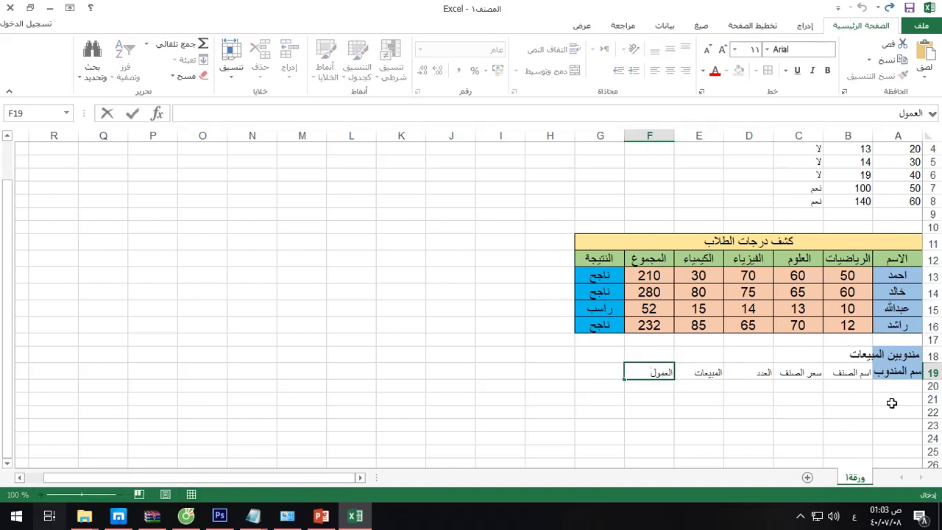
key("Return")
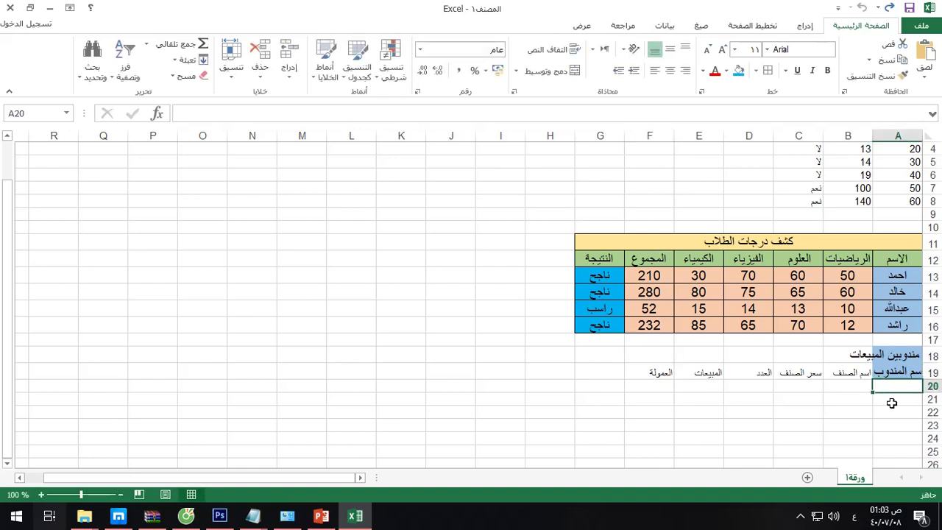
Enter the five representatives' names down A20:A24.
type("اشرف")
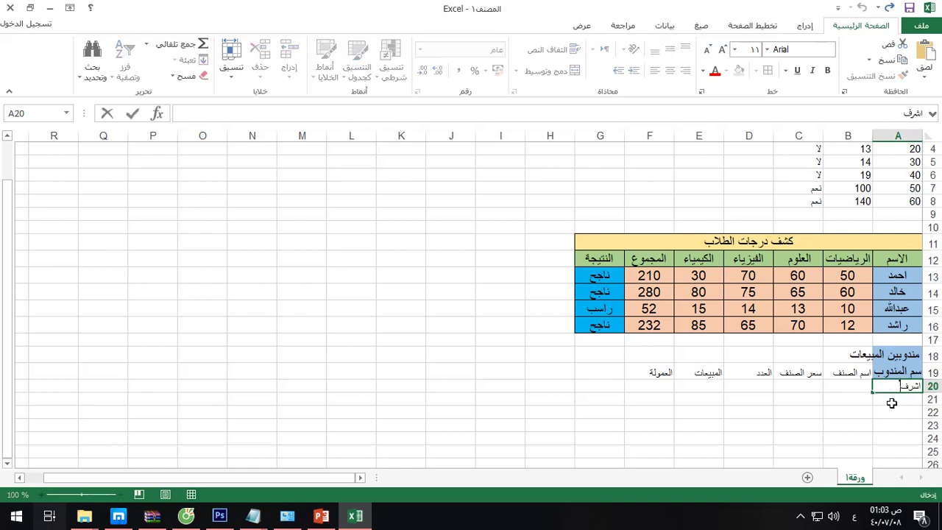
key("Return")
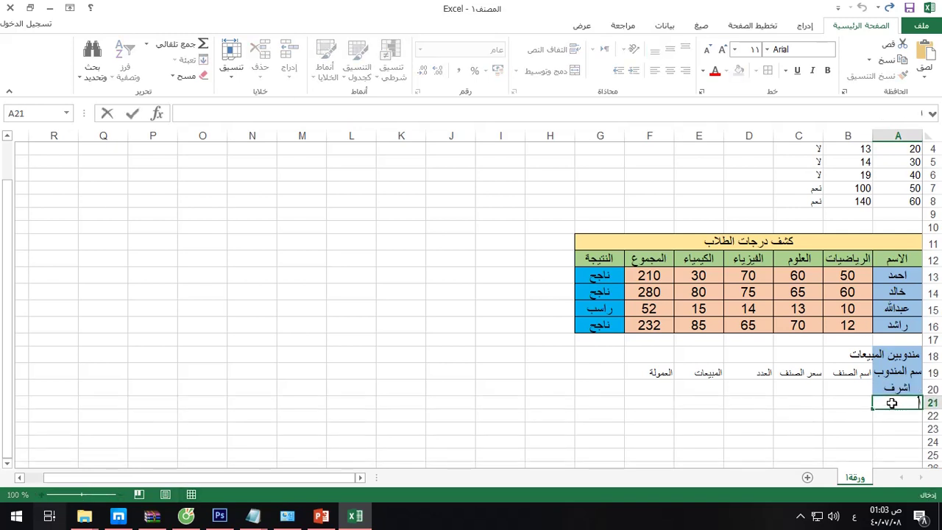
type("احمد")
key("Return")
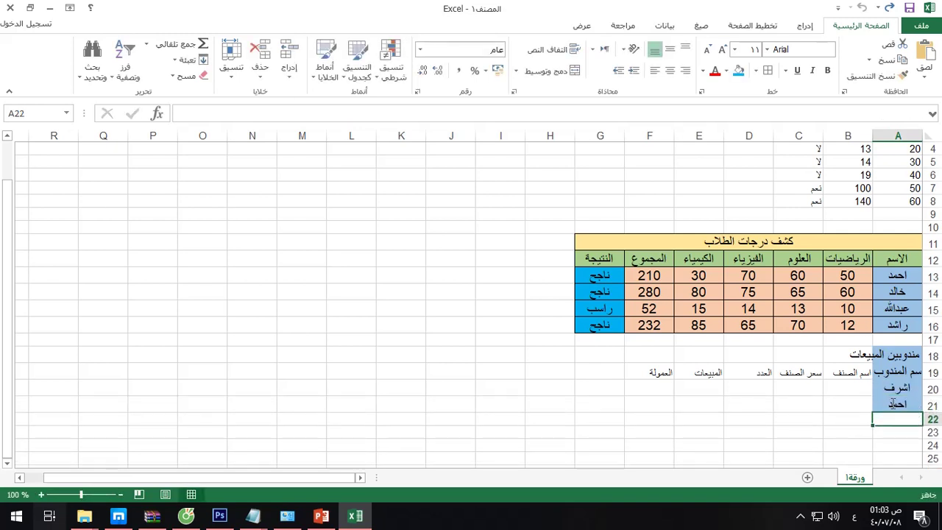
type("رضا")
key("Return")
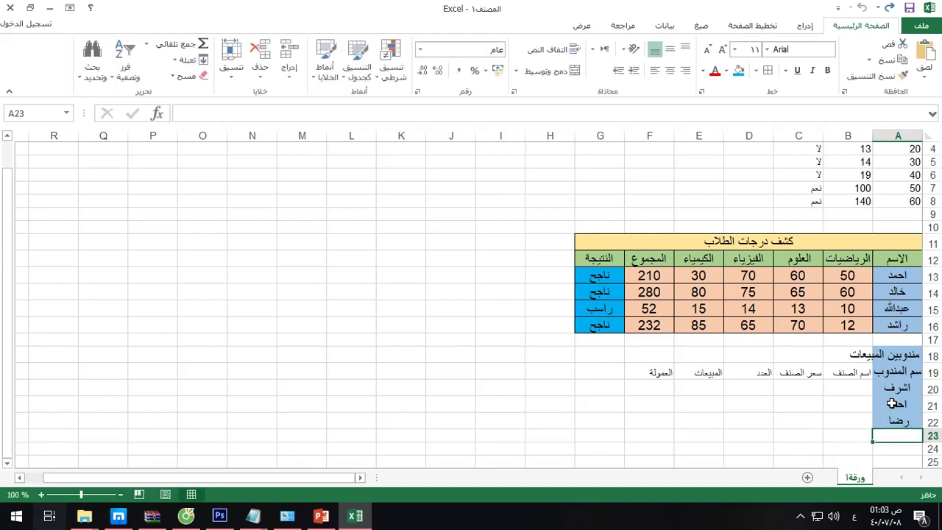
type("سالم")
key("Return")
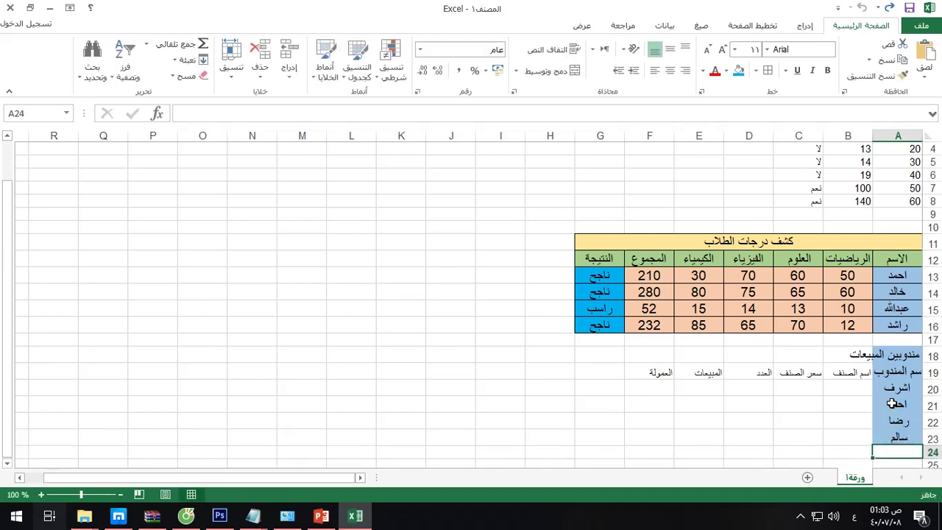
type("مكما")
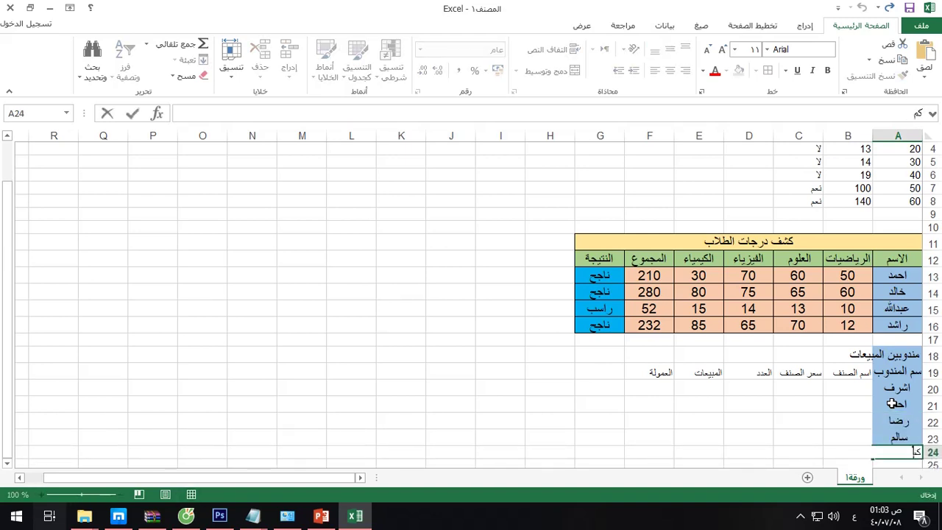
type("ل")
key("Return")
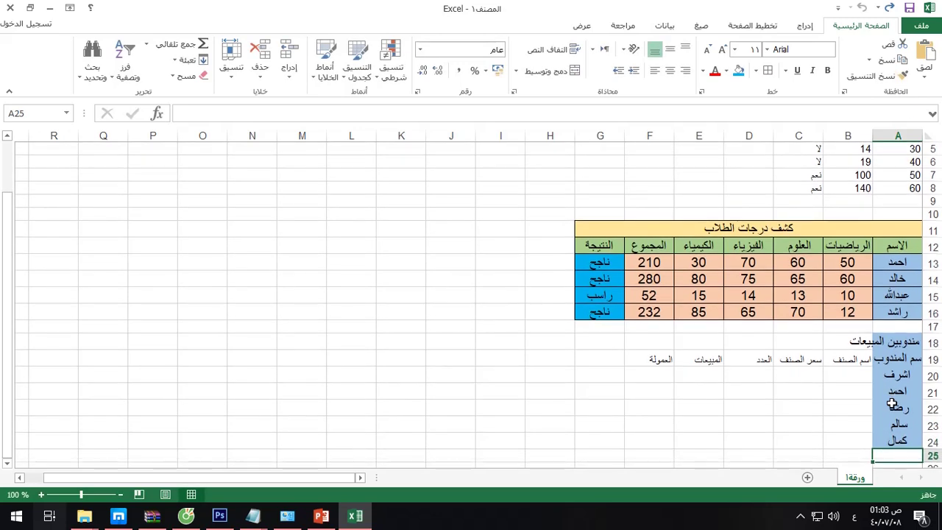
Enter the products سيارات and طابعات in B20 and B21.
key("Up")
key("Up")
key("Up")
key("Up")
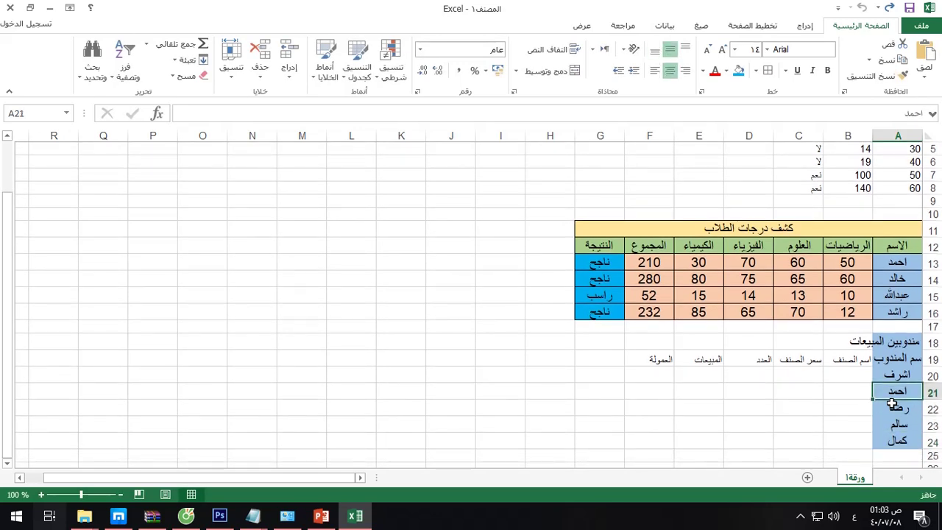
key("Up")
key("Left")
type("ش")
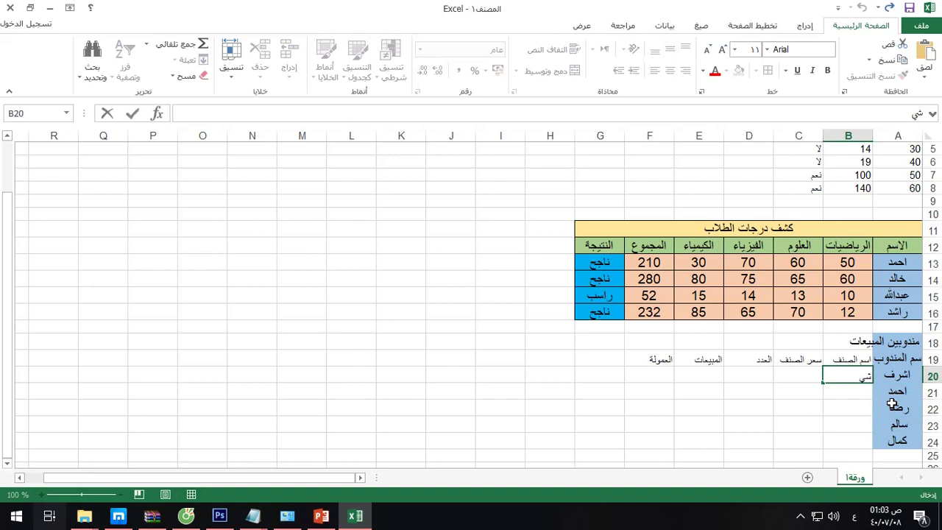
key("BackSpace")
key("BackSpace")
type("س")
key("Return")
type("طابعات")
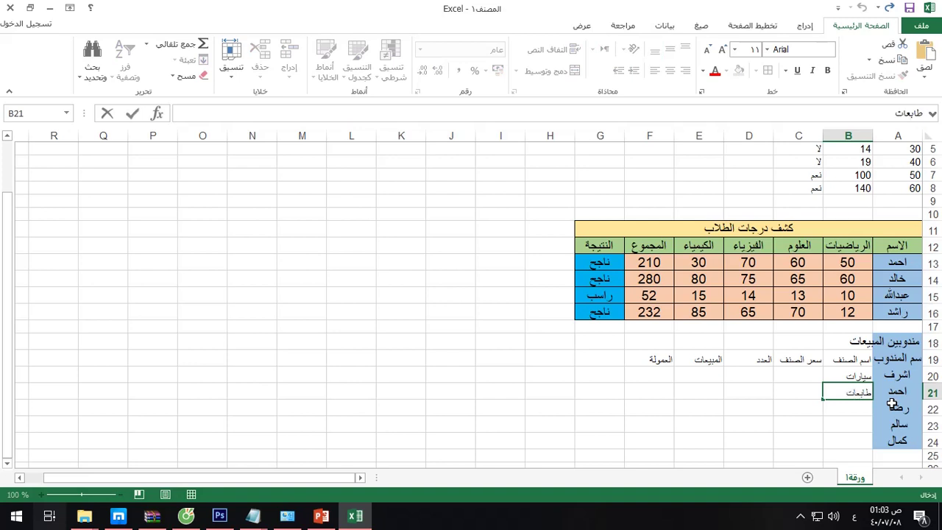
key("Return")
Enter جوالات, أجهزة كهربية and روترات in B22:B24.
type("ج")
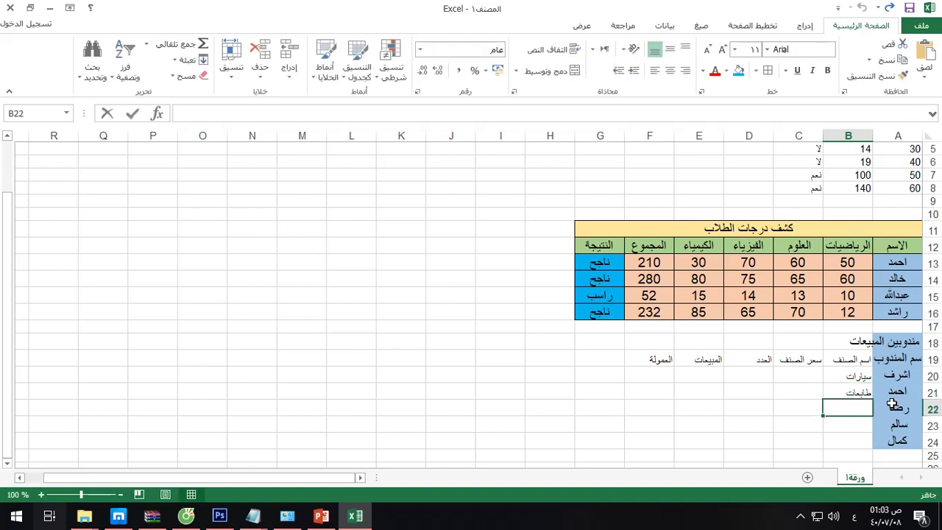
type("والات")
key("Return")
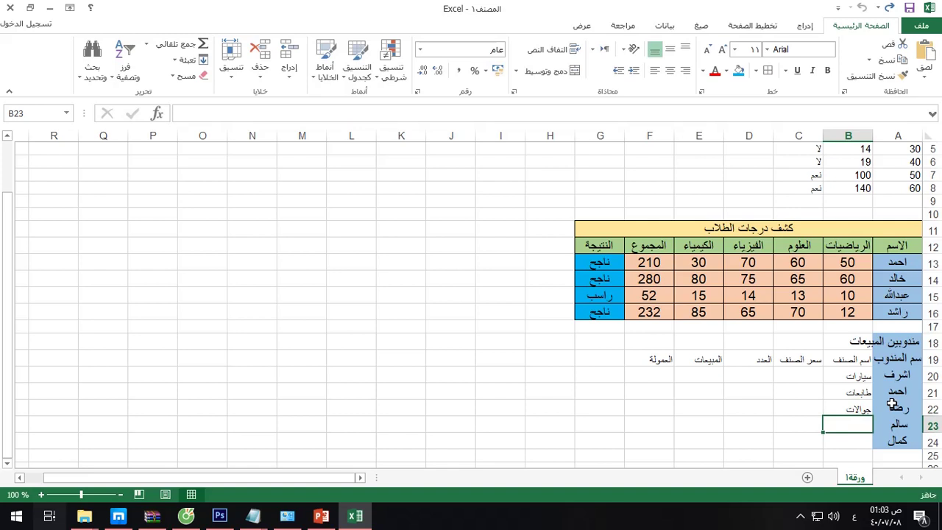
type("ا")
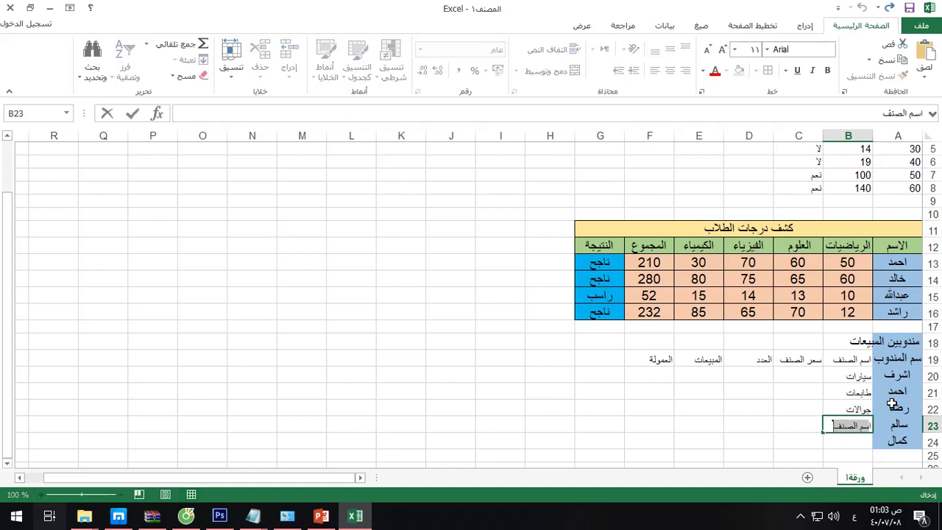
type("جهزة كه")
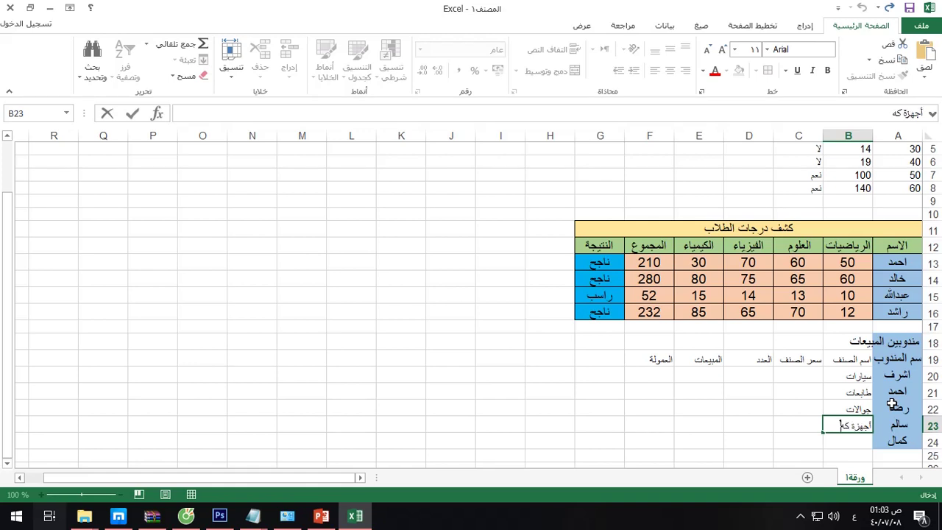
type("ربية")
key("Return")
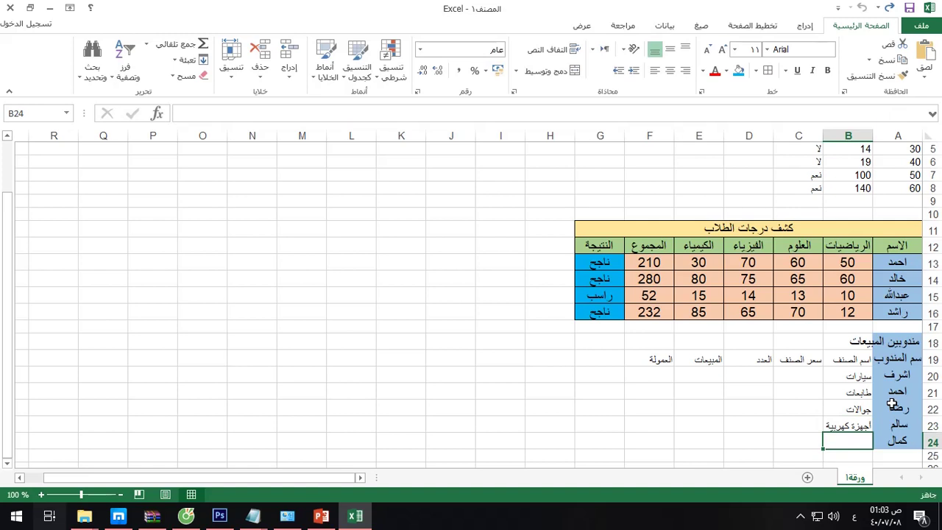
type("روترات")
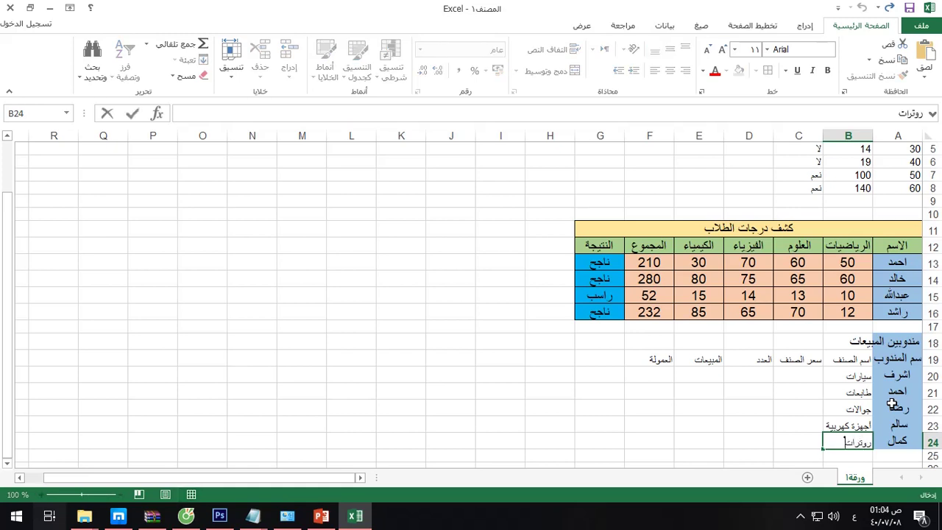
key("Return")
key("Up")
key("Up")
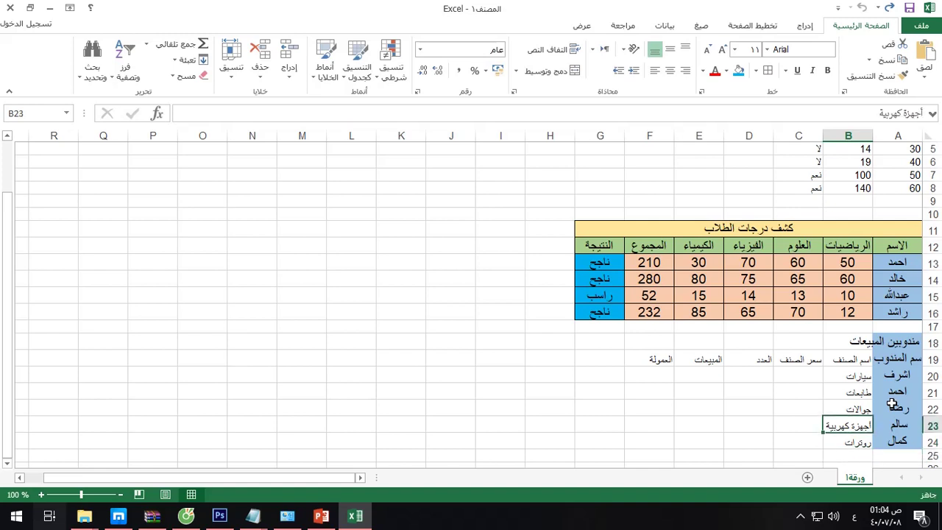
key("Up")
key("Left")
key("Up")
key("Up")
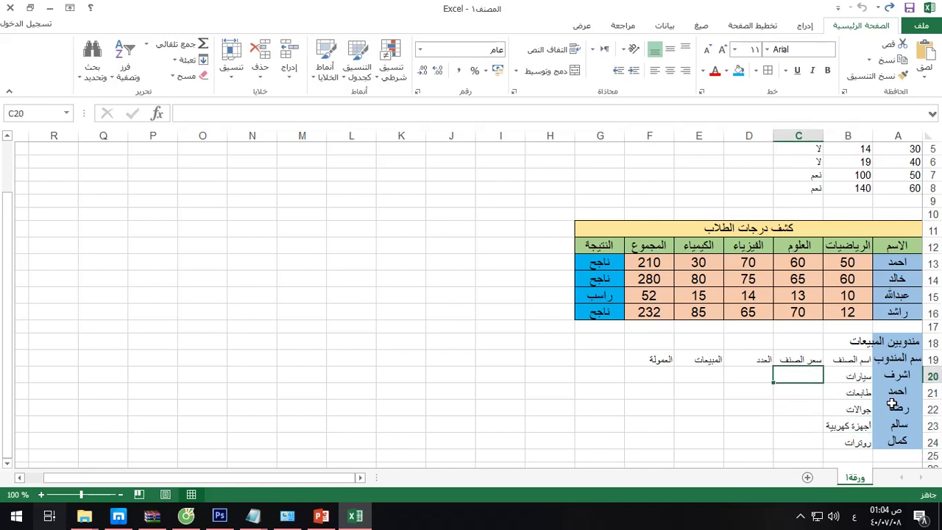
Enter prices 5000, 200 and 500 in C20:C22.
type("5000")
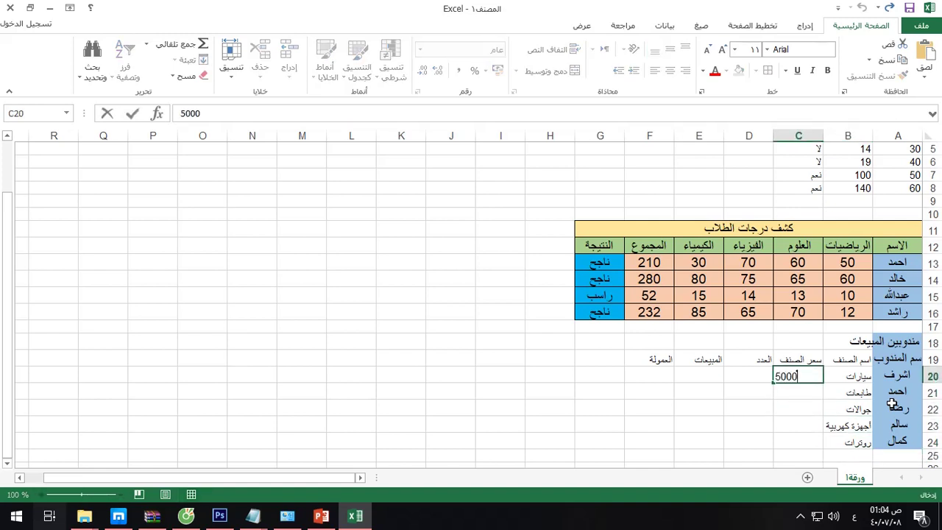
key("Return")
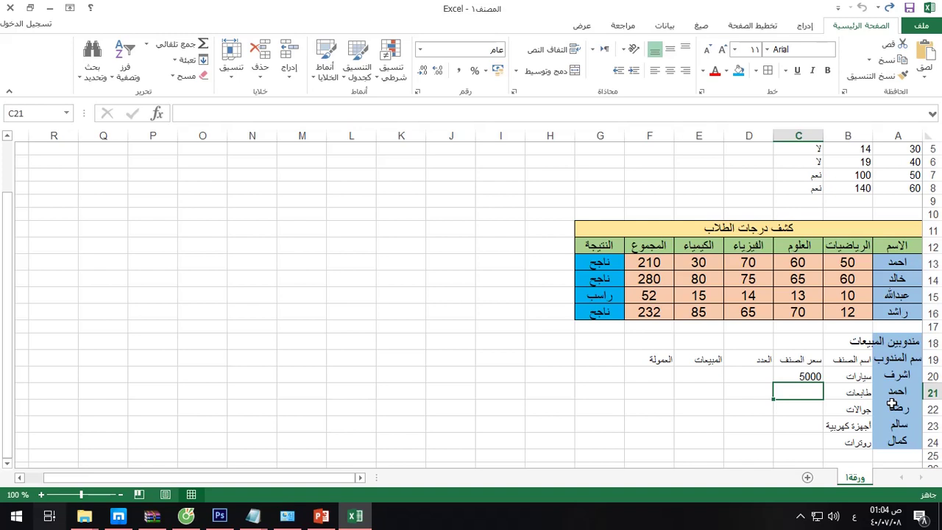
type("1")
key("BackSpace")
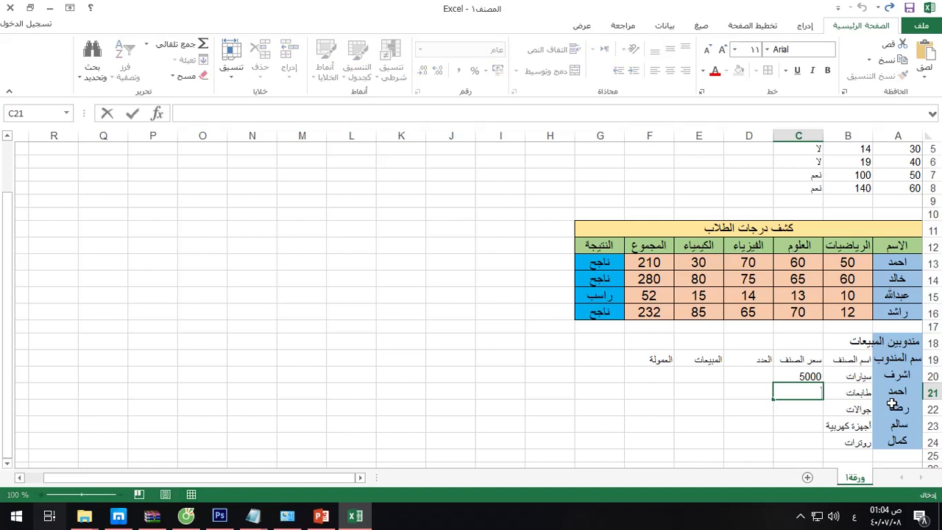
type("200")
key("Return")
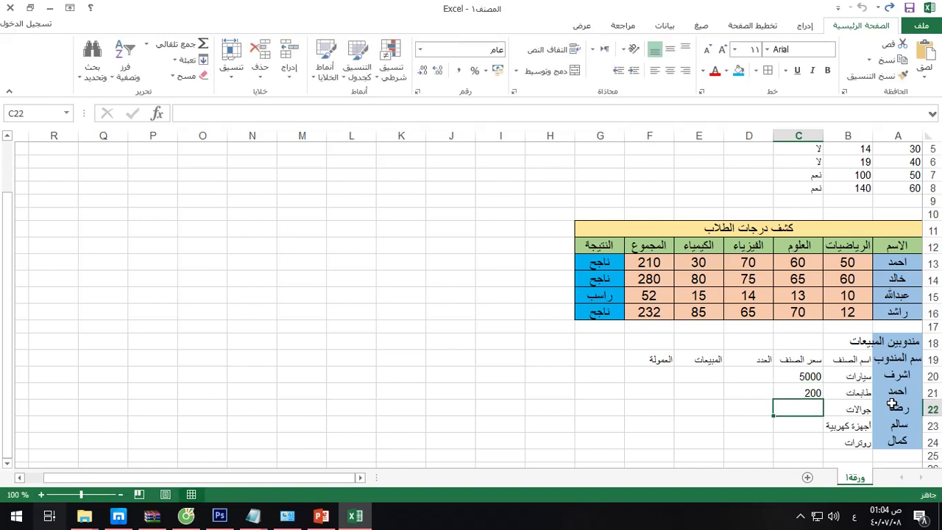
type("500")
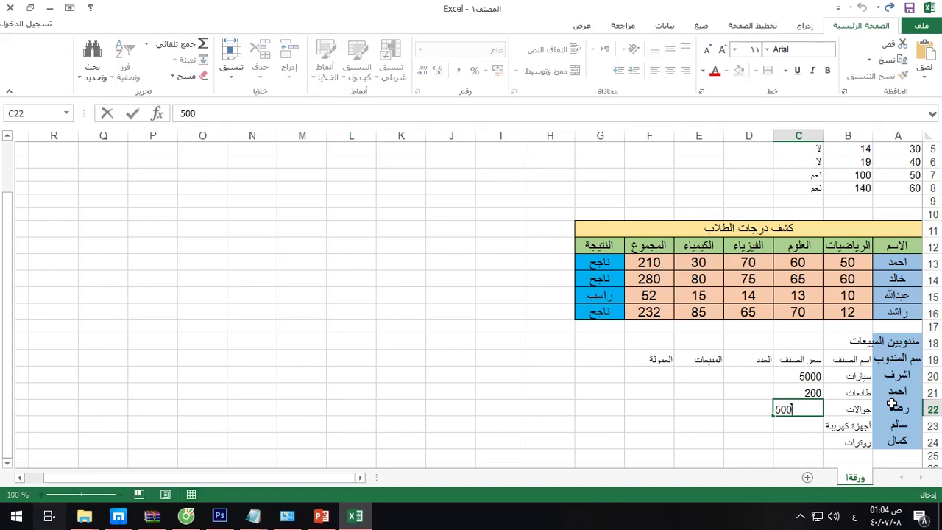
key("Return")
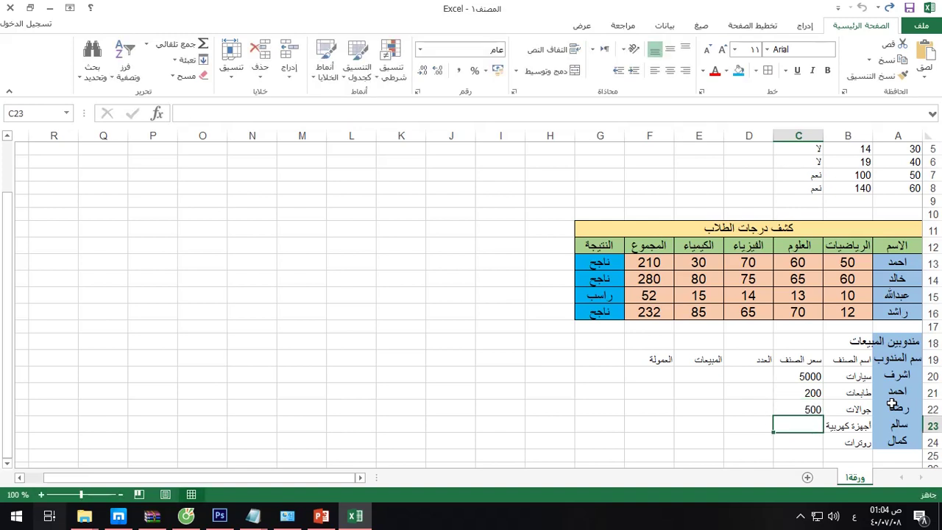
Enter prices 200 and 300 in C23 and C24.
type("20")
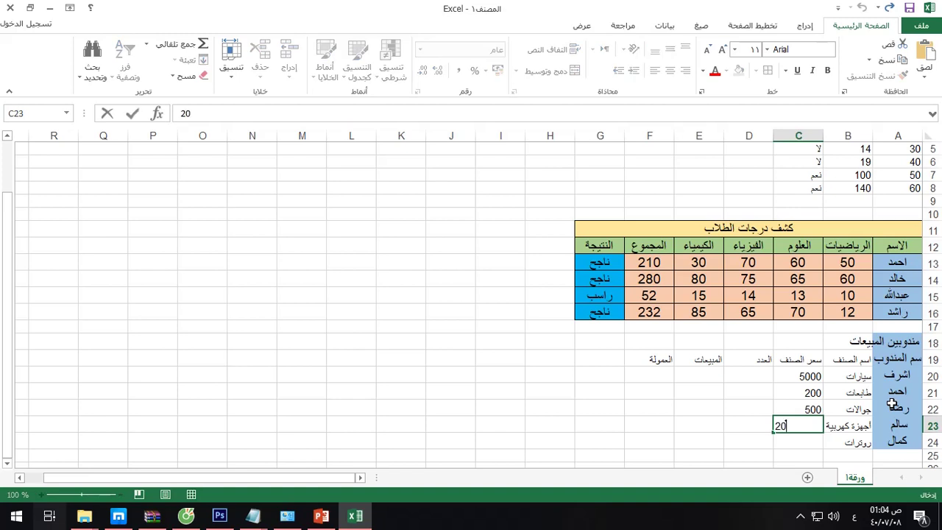
type("0")
key("Return")
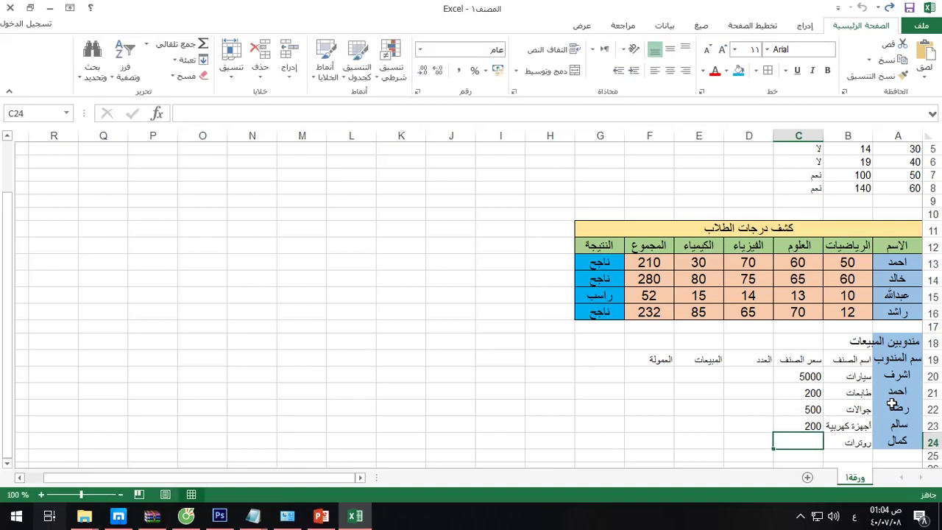
type("300")
key("Up")
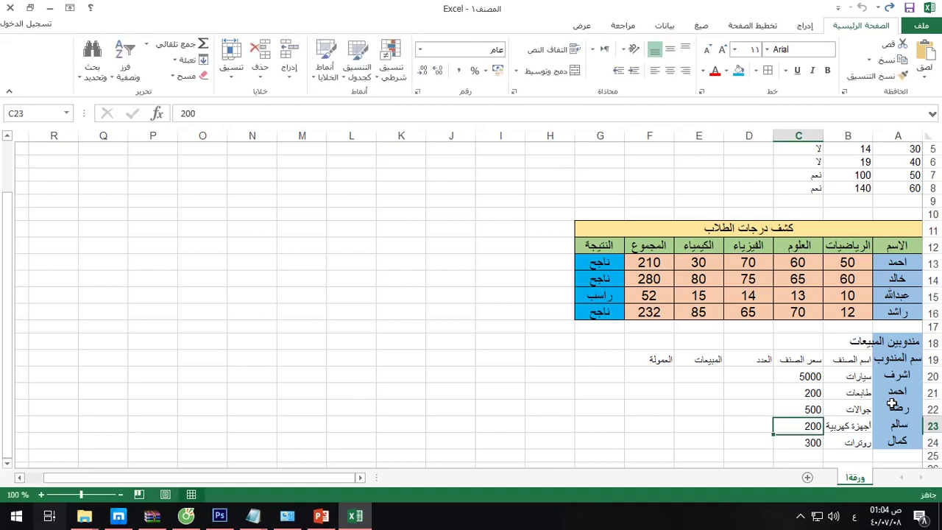
key("Up")
key("Up")
key("Left")
key("Left")
key("Down")
key("Right")
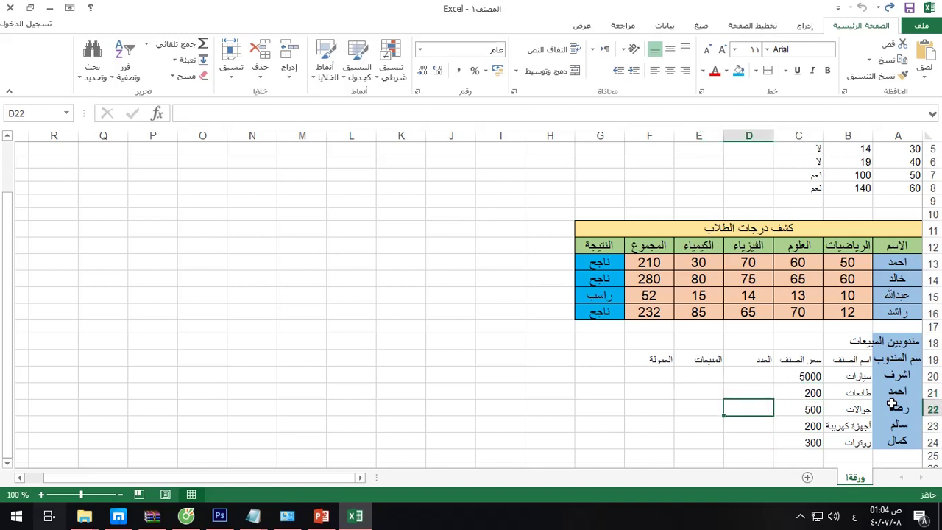
key("Right")
key("Up")
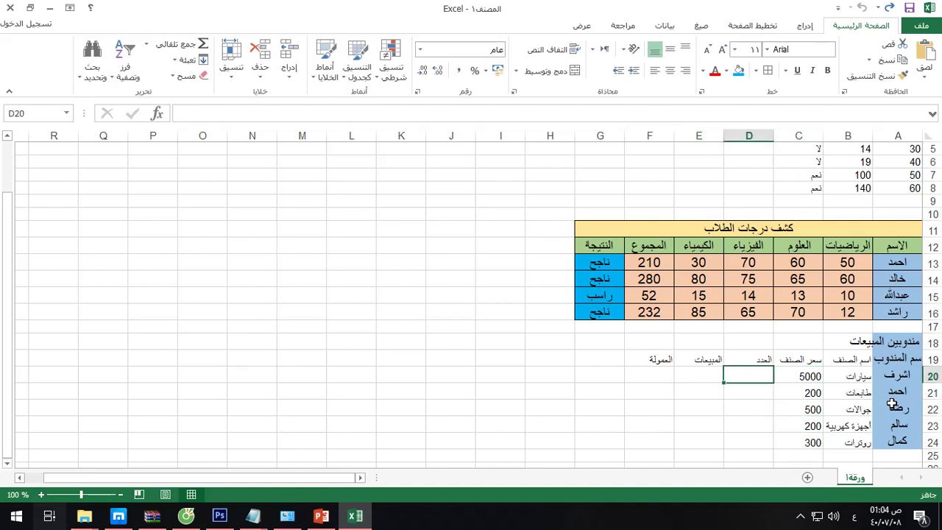
Fill the العدد column D20:D24 with quantities 5, 2, 100, 15 and 100.
type("5")
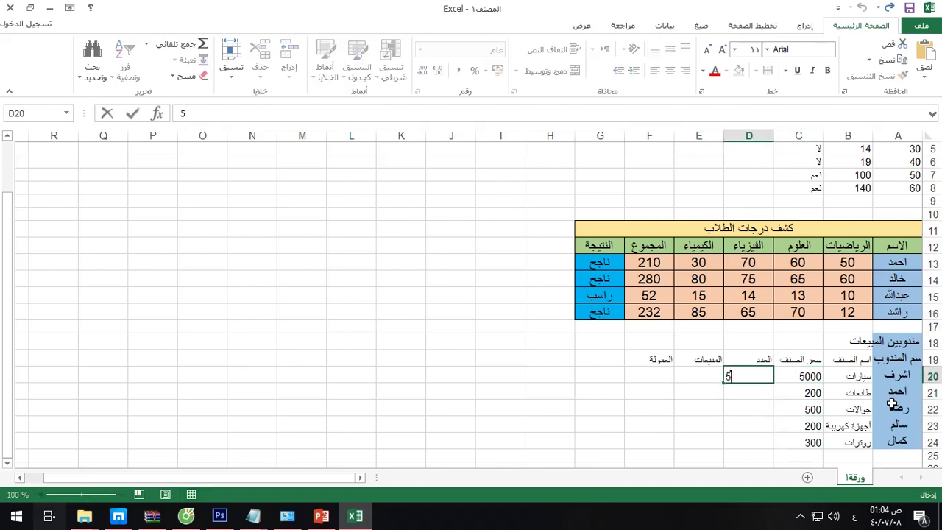
key("Return")
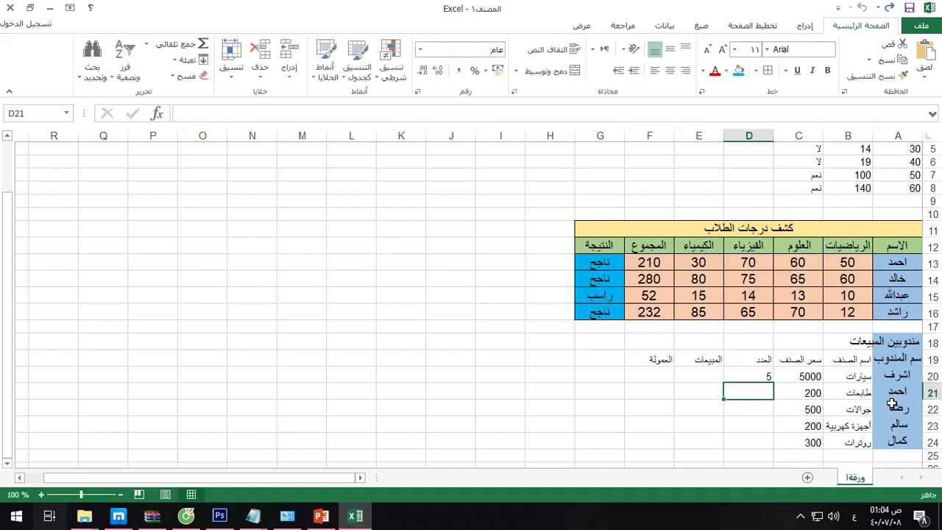
type("2")
key("Return")
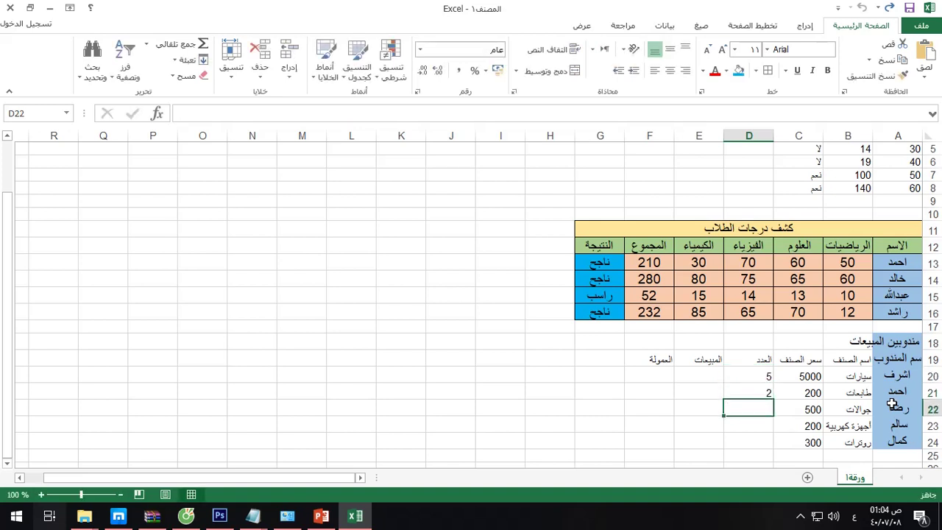
type("100")
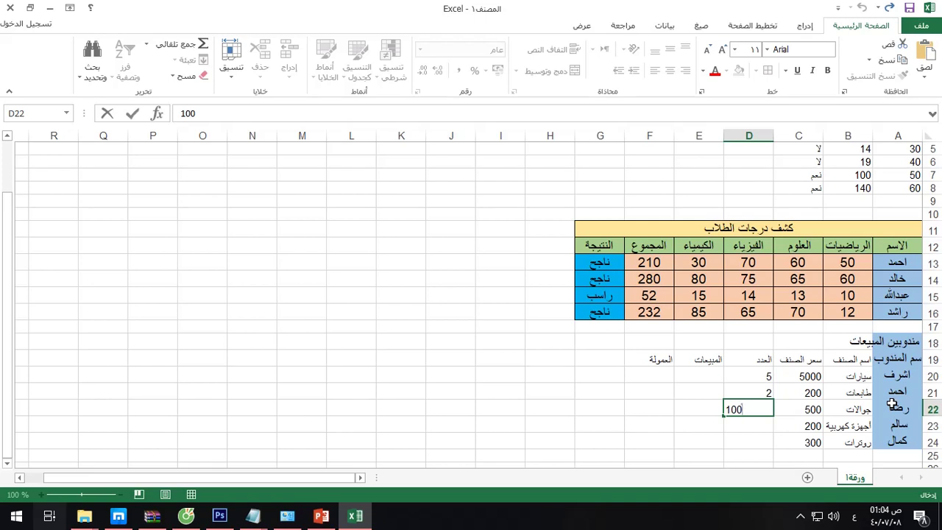
key("Return")
type("15")
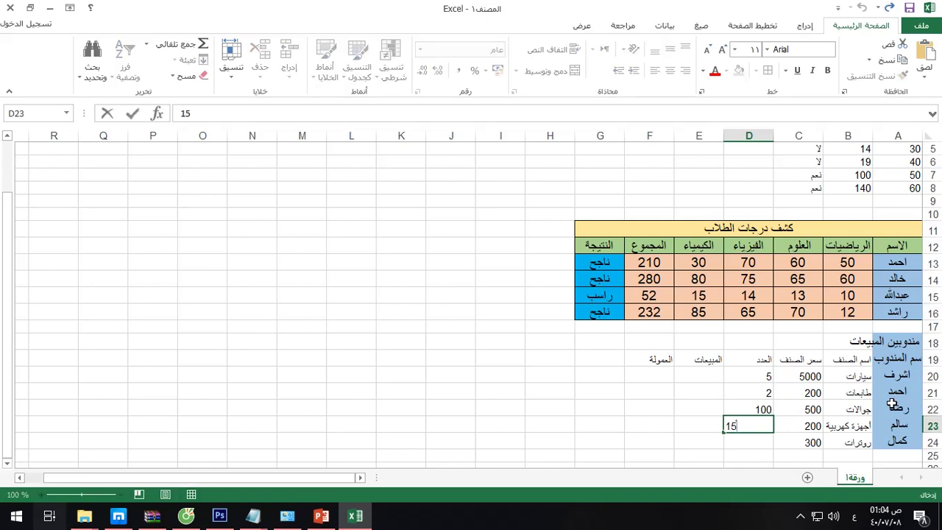
key("Return")
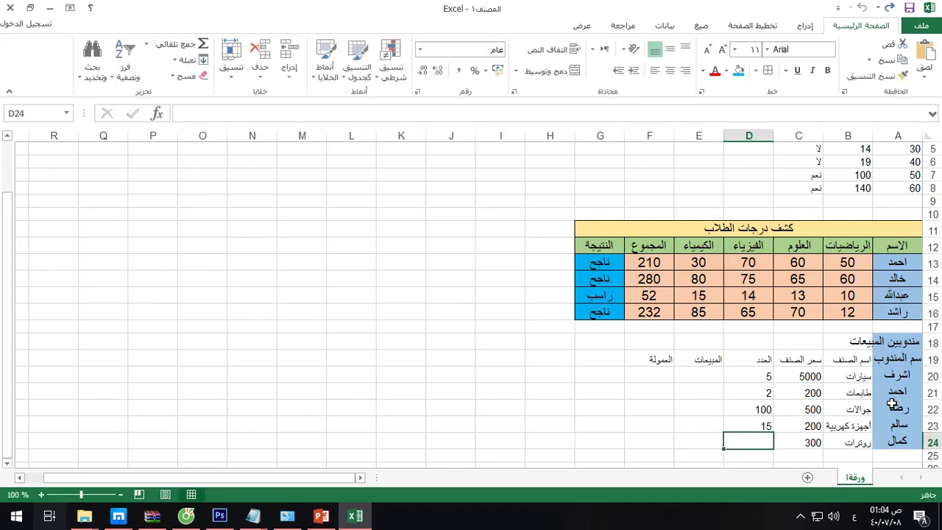
type("100")
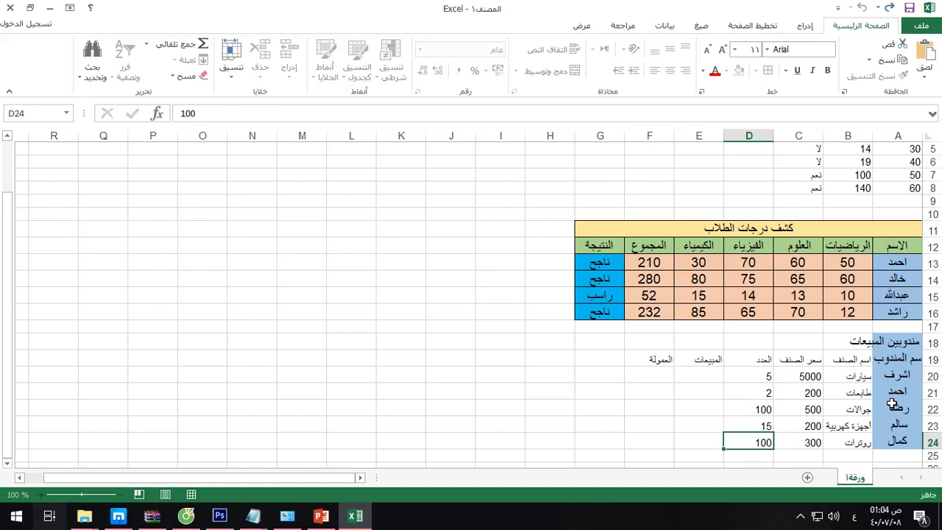
key("Up")
key("Up")
key("Up")
key("Up")
key("Left")
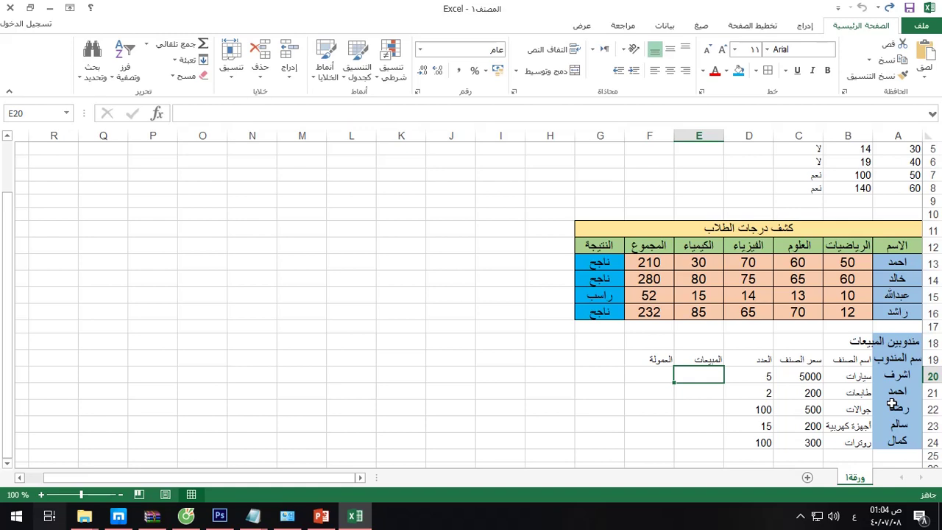
Type the note "المبيعات = سعر الصنف * العدد" in cell A26.
scroll(892, 403, "down", 2)
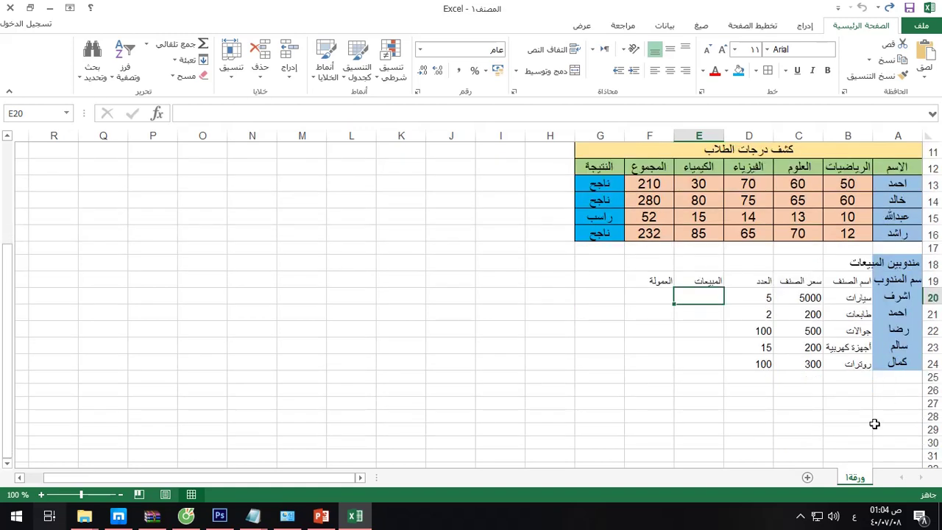
left_click(891, 391)
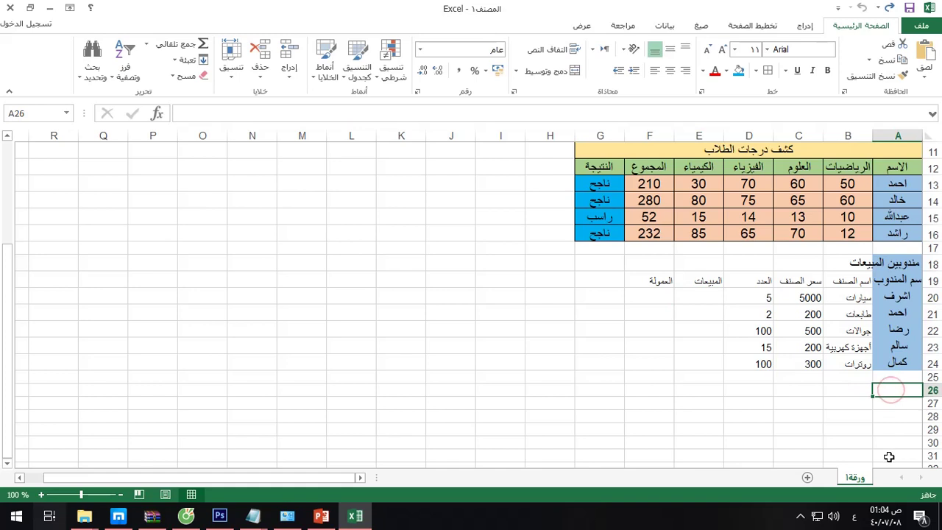
type("المب")
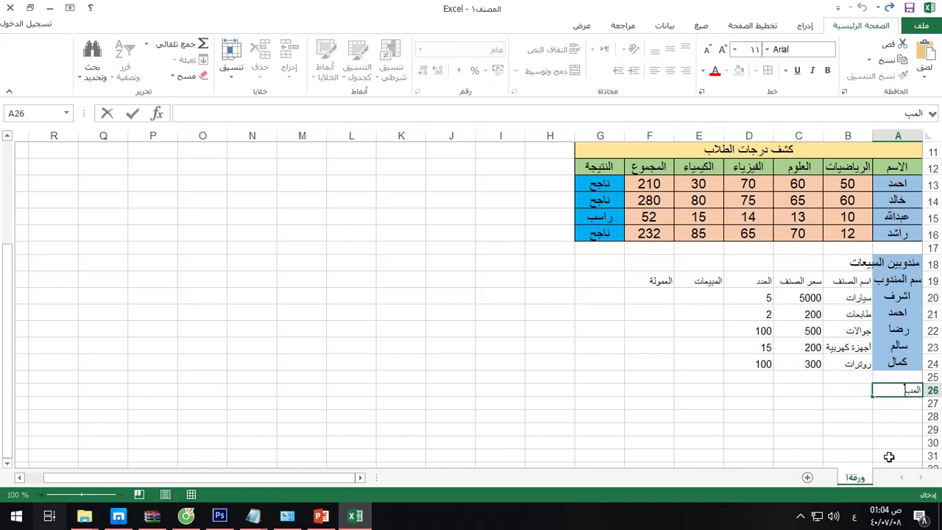
type("يعات")
type(" = سعر ال")
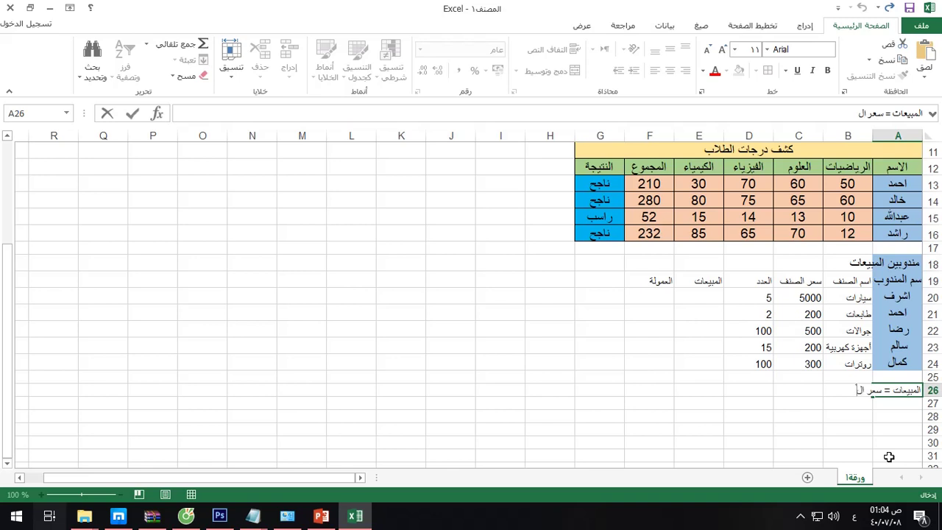
type("صنف * العدد")
key("Return")
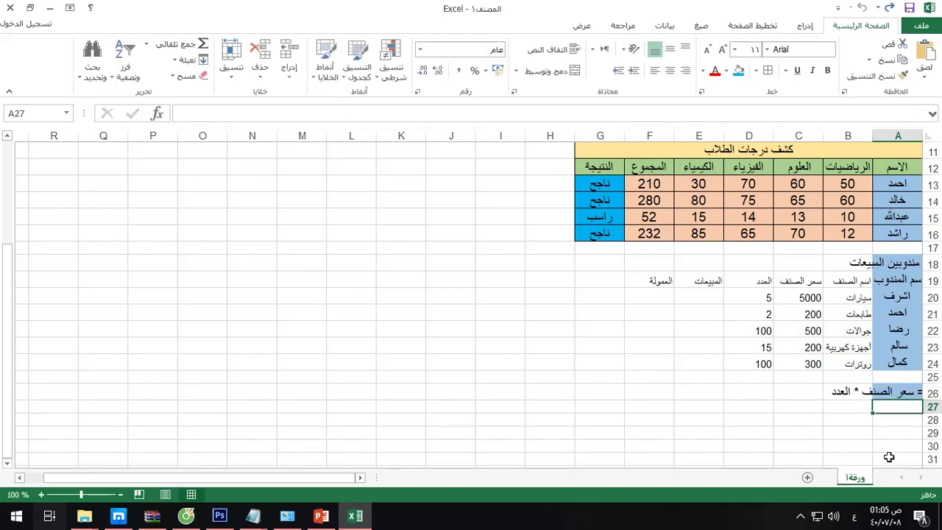
Merge and centre the sales note across A26:C26 with a blue fill.
left_click_drag(879, 389, 791, 394)
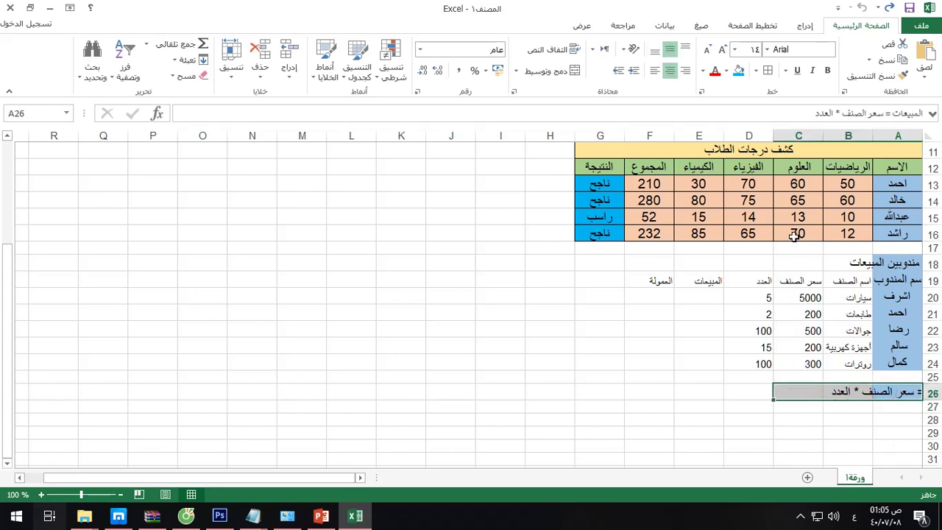
left_click(546, 70)
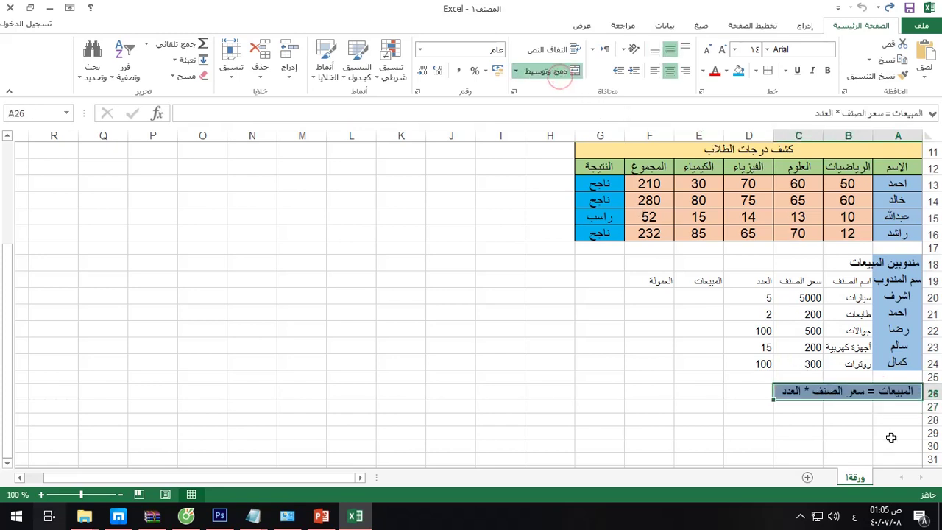
left_click(850, 436)
left_click(894, 406)
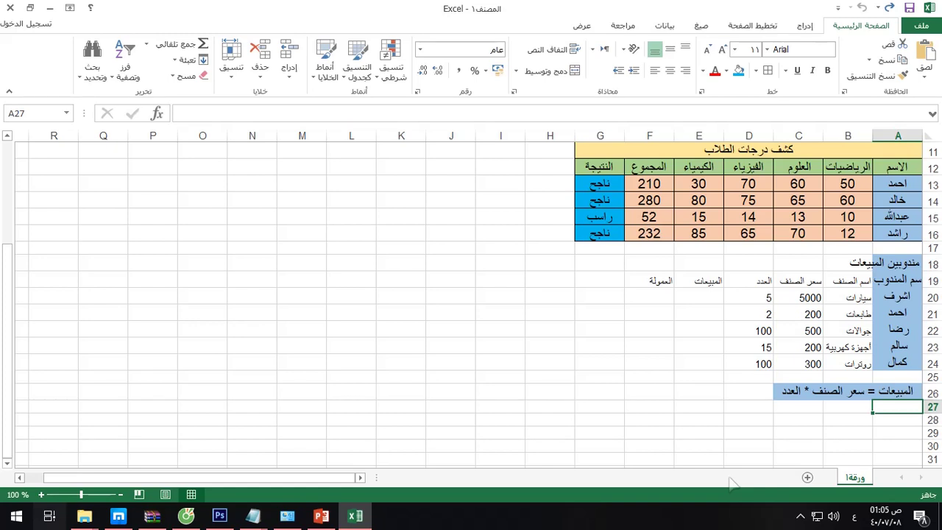
Type the commission rule in A27: 10% of sales above 10000, otherwise 0.
type("العمولة")
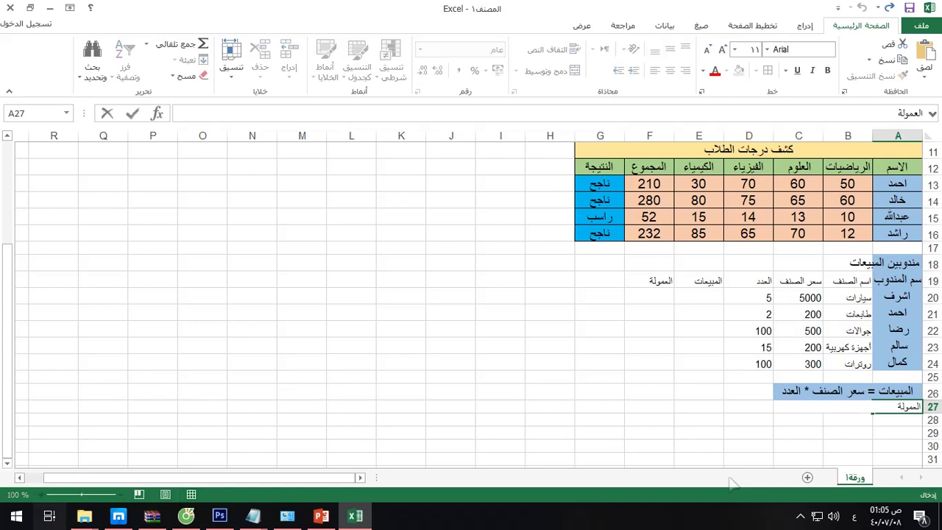
type(" = ١٠ % من المب")
type("يعات لو")
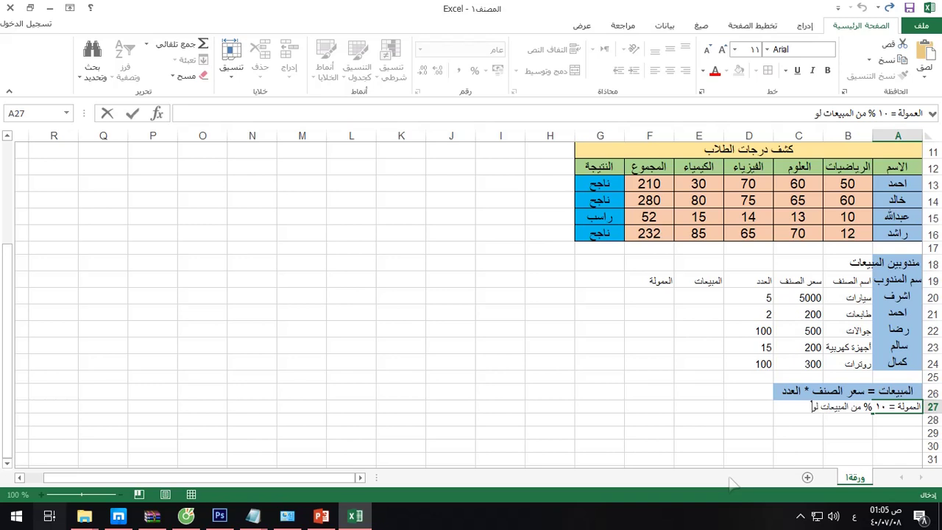
type(" كانت ال")
type("مبيعات اكبر من ١٠٠٠٠")
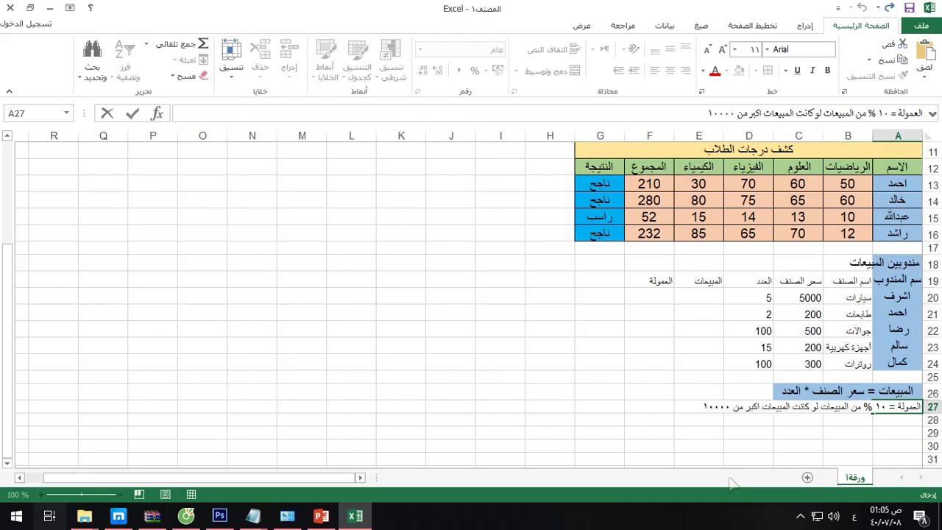
type("غير")
key("BackSpace")
type("لك الع")
type("مة")
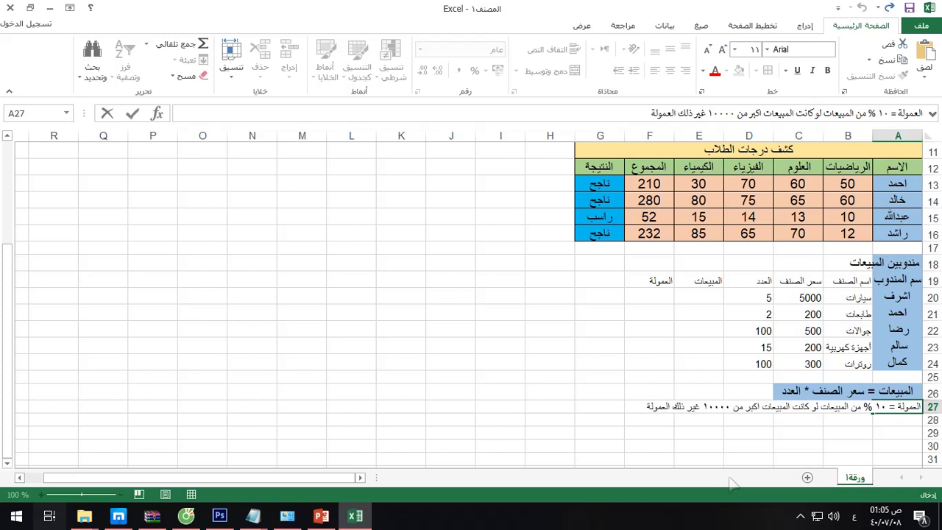
key("Return")
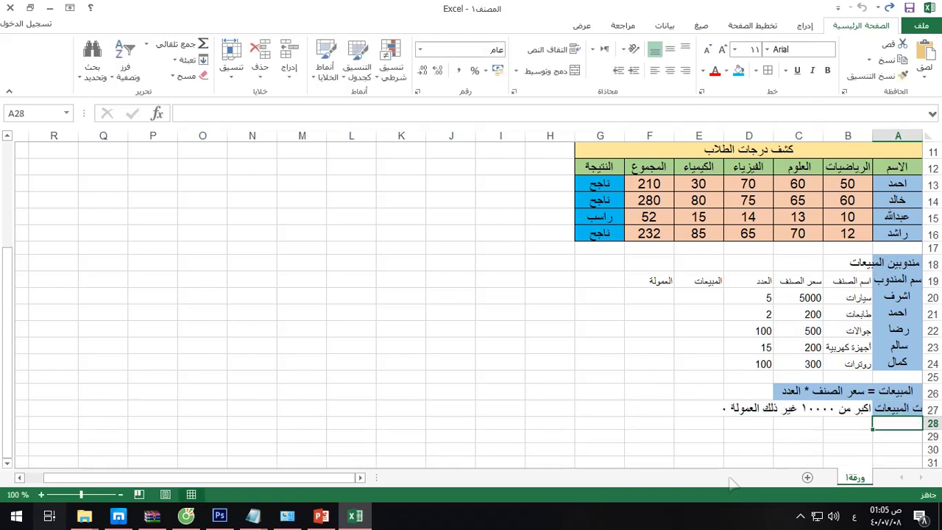
Merge and centre the commission note across A27:G27, then widen the merge to A27:H27.
left_click_drag(884, 409, 624, 409)
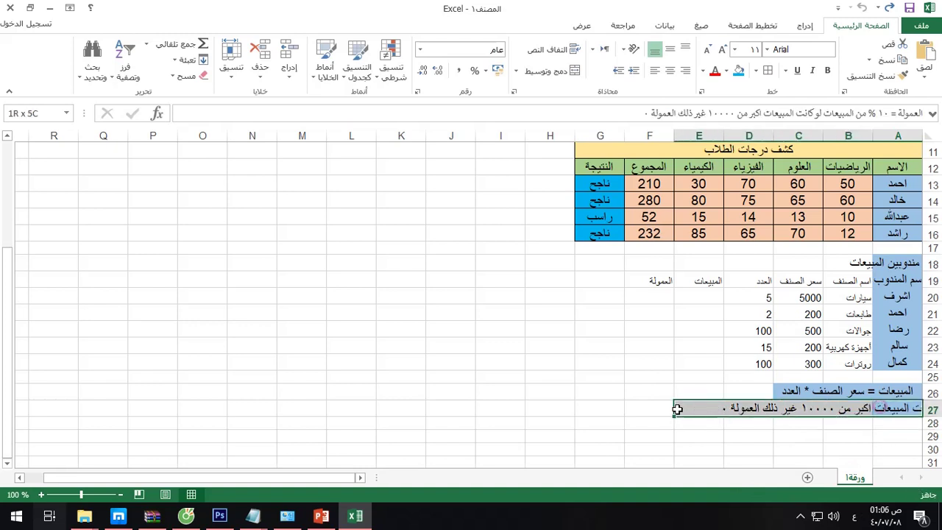
left_click(548, 71)
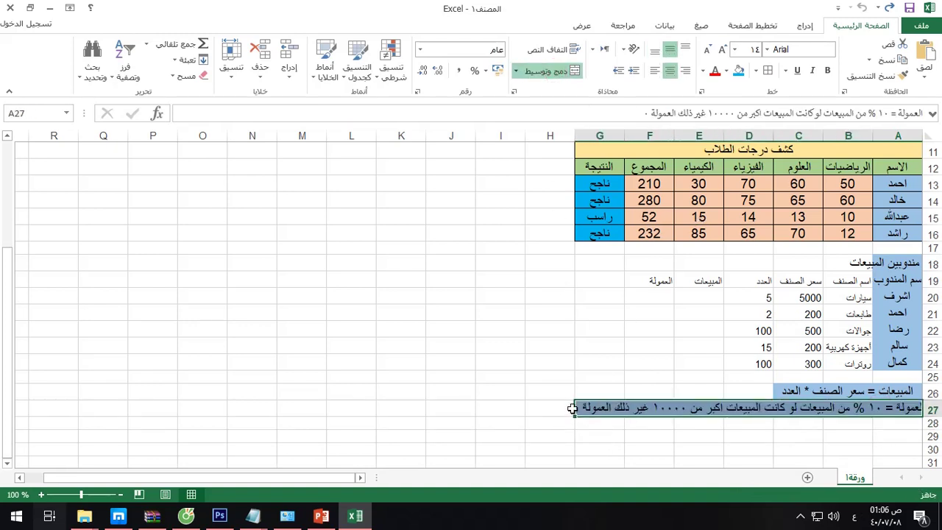
left_click(551, 436)
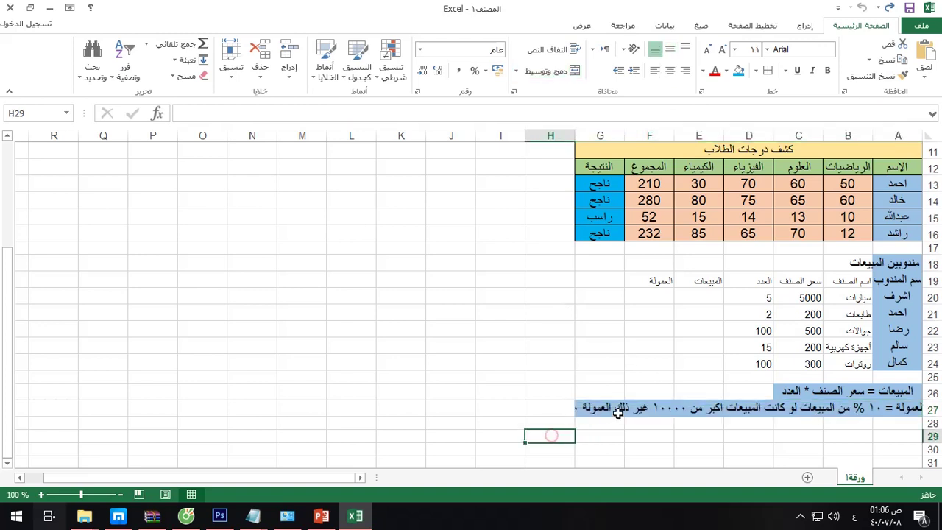
left_click(611, 408)
left_click_drag(611, 408, 551, 410)
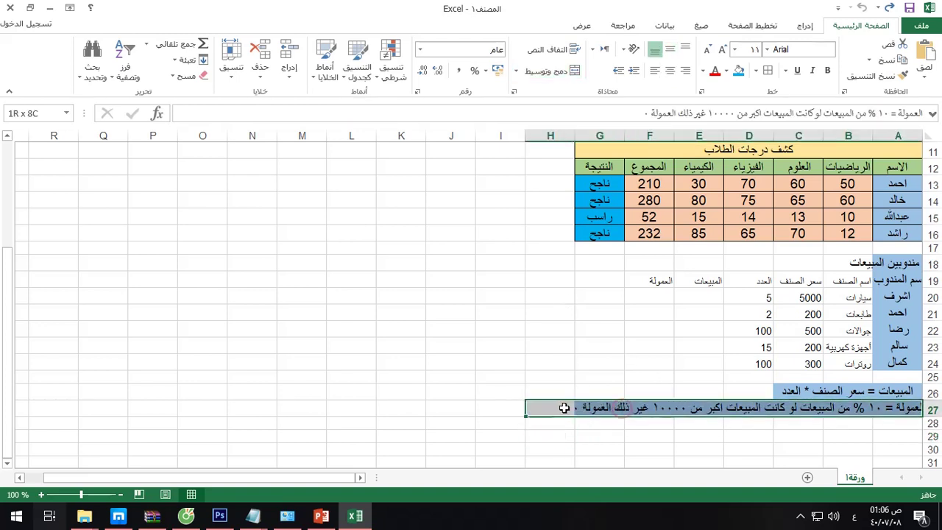
left_click(558, 73)
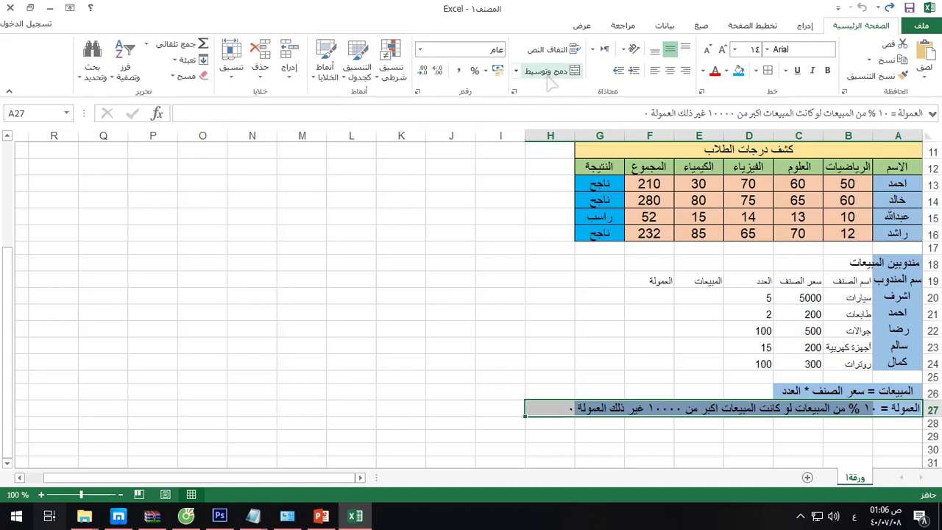
left_click(596, 446)
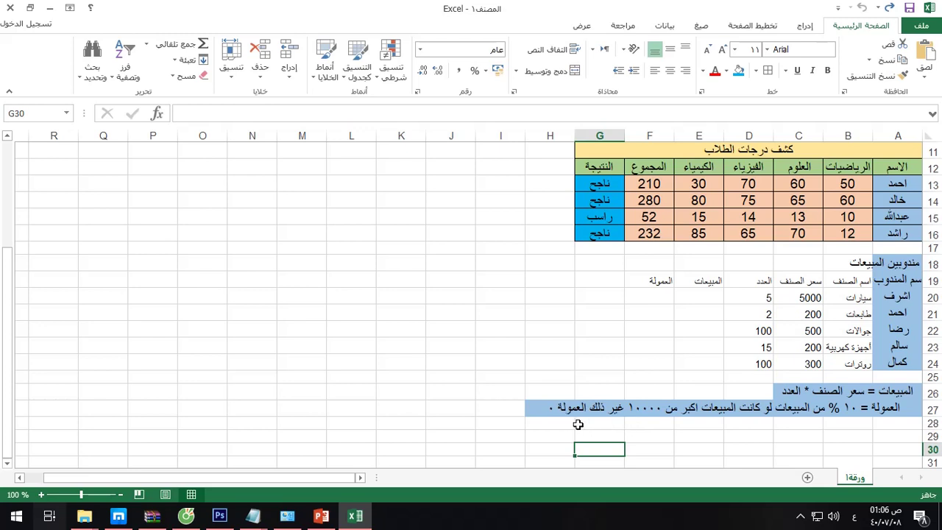
Enter =C20*D20 in E20 and fill it down to E24 (25000, 400, 50000, 3000, 30000).
left_click(704, 300)
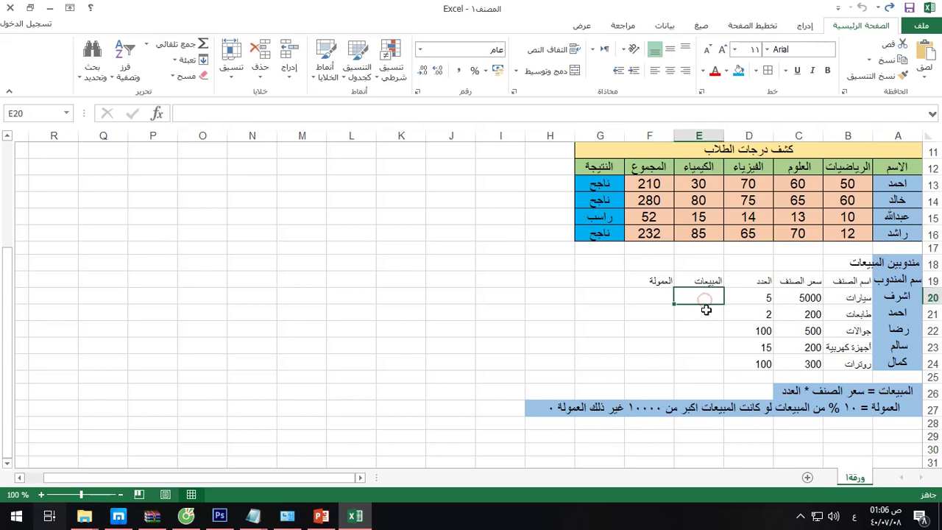
type("=")
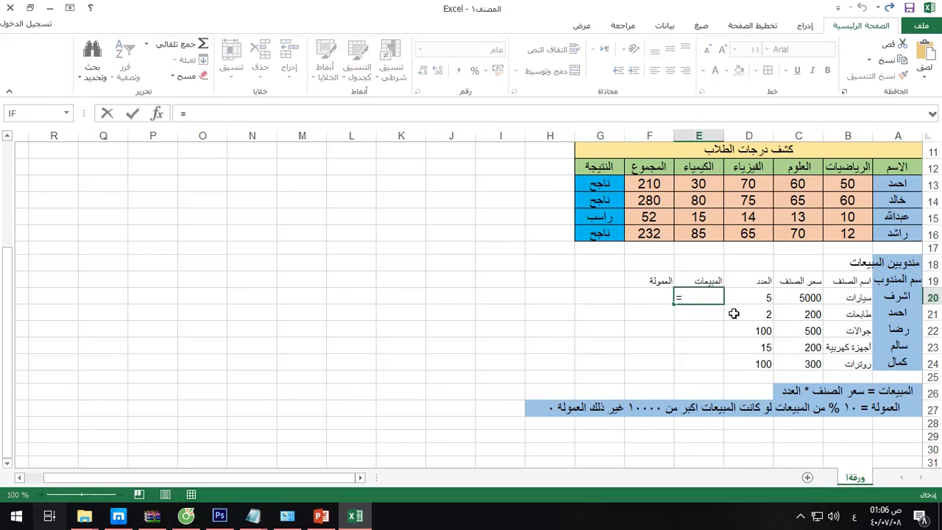
left_click(797, 298)
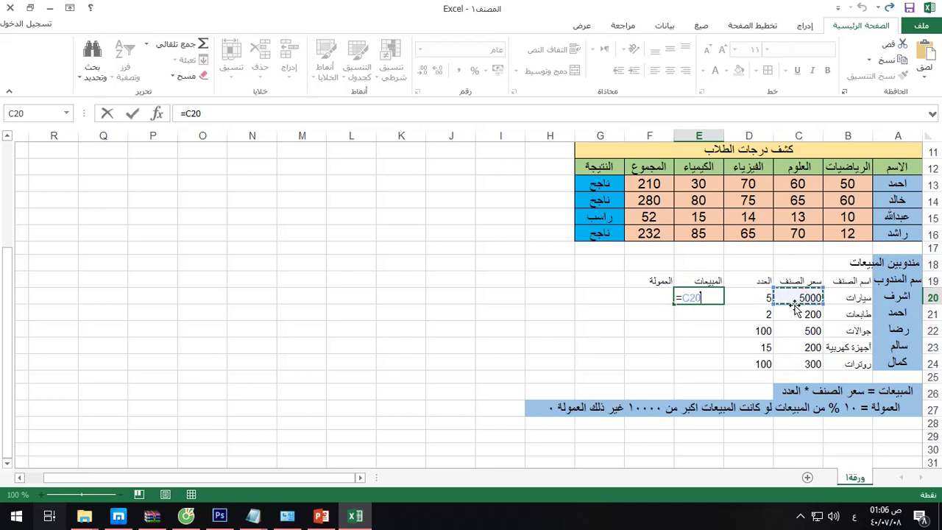
type("*")
left_click(758, 301)
key("Return")
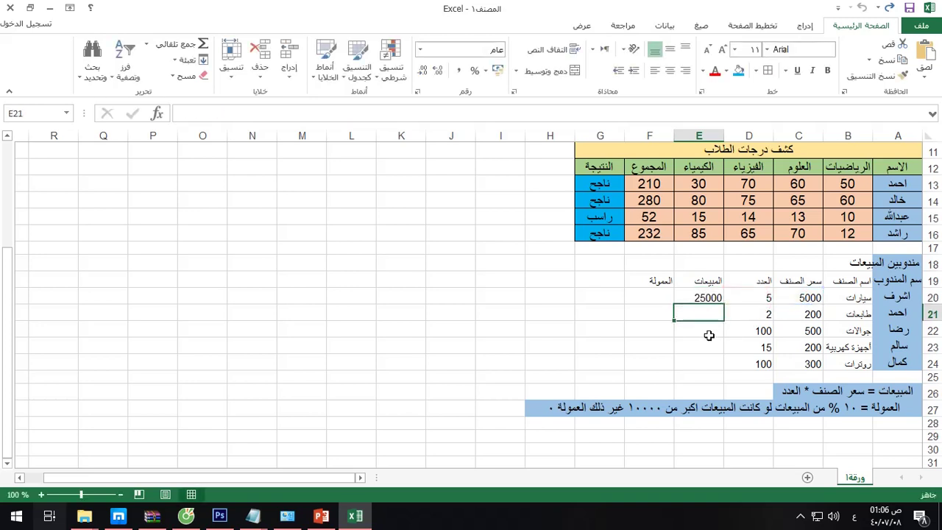
left_click(705, 298)
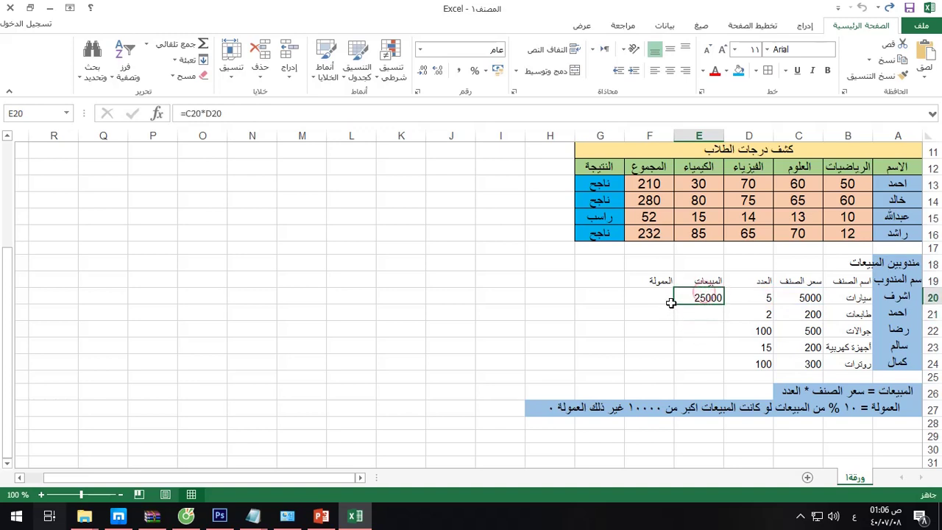
left_click_drag(675, 306, 681, 364)
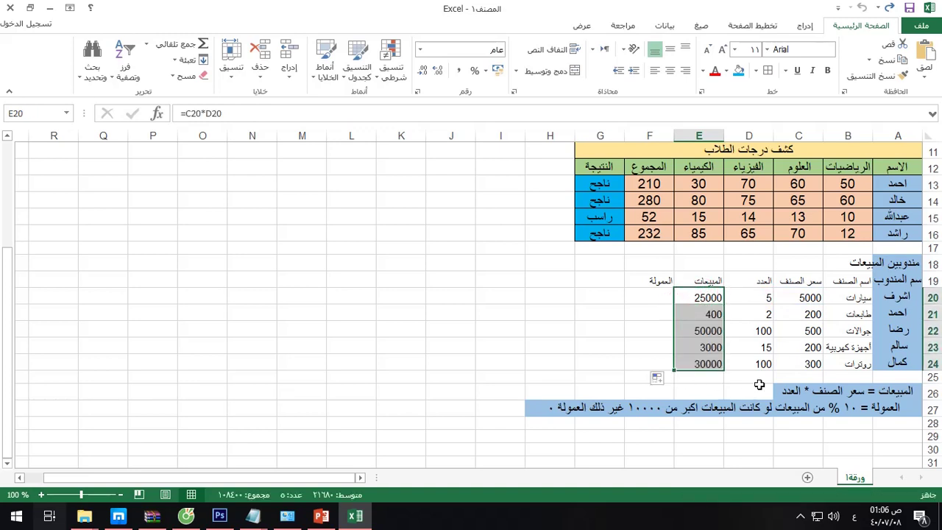
left_click(650, 302)
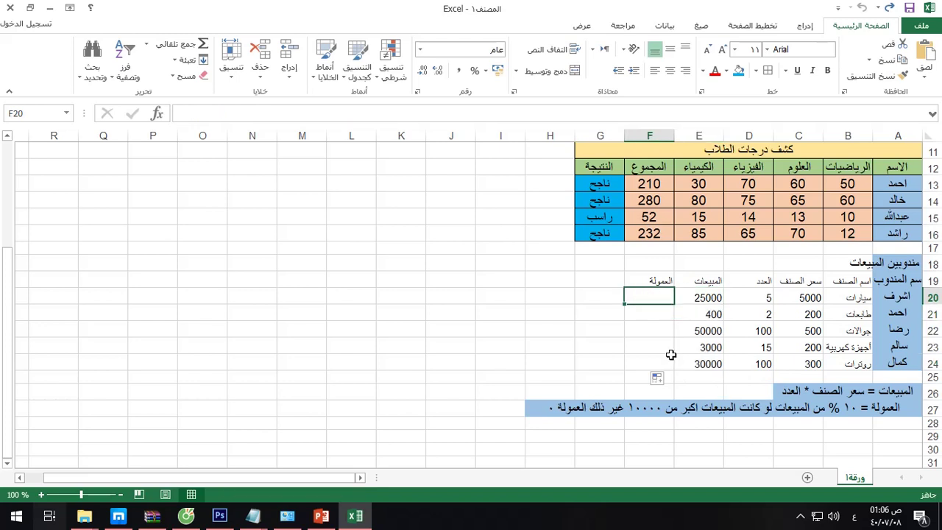
Widen column F and start an IF formula in F20 with condition E20>10000.
left_click_drag(673, 136, 483, 136)
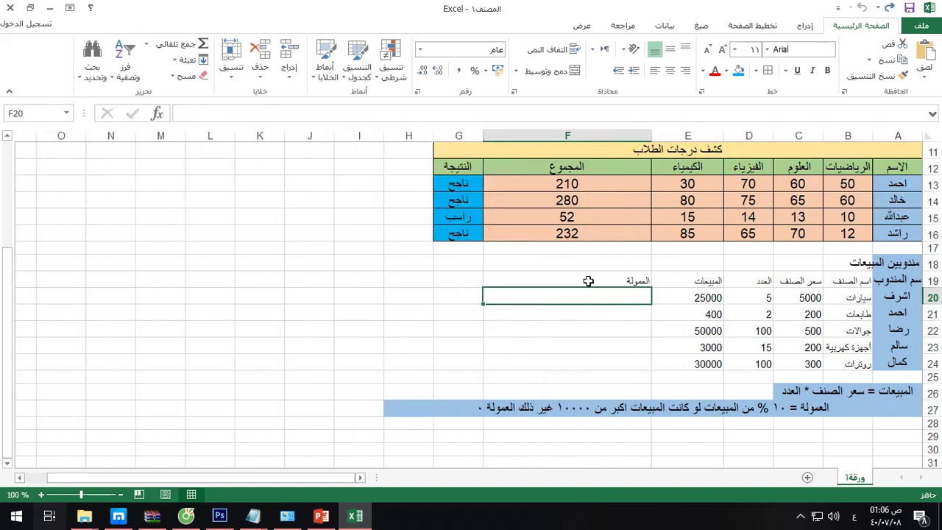
type("=")
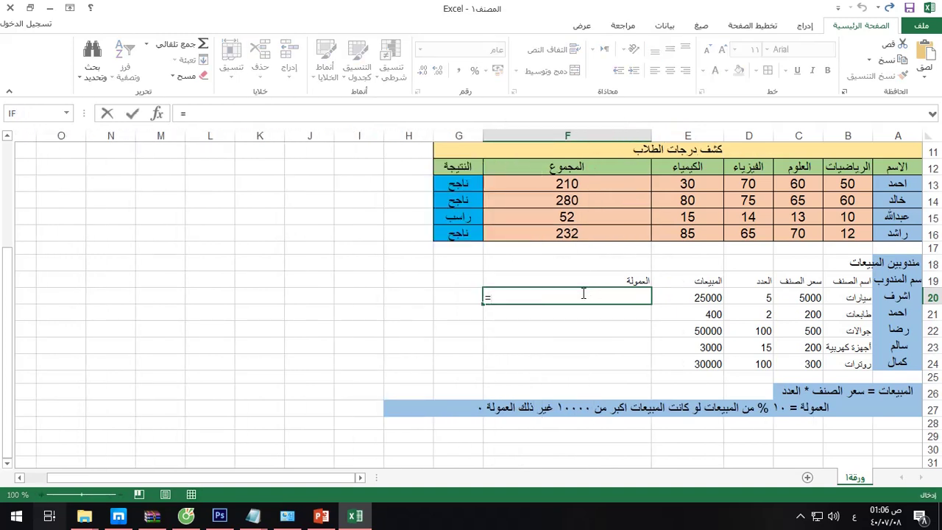
left_click(157, 113)
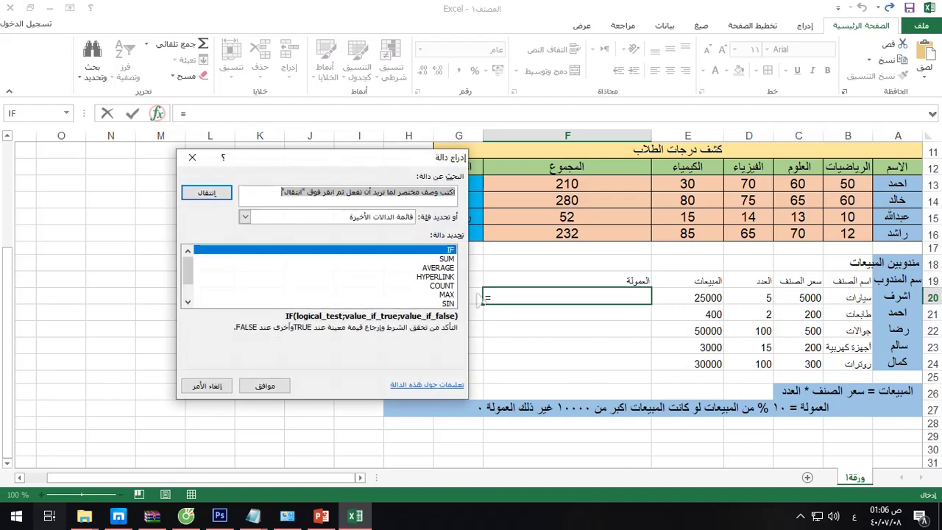
left_click(268, 385)
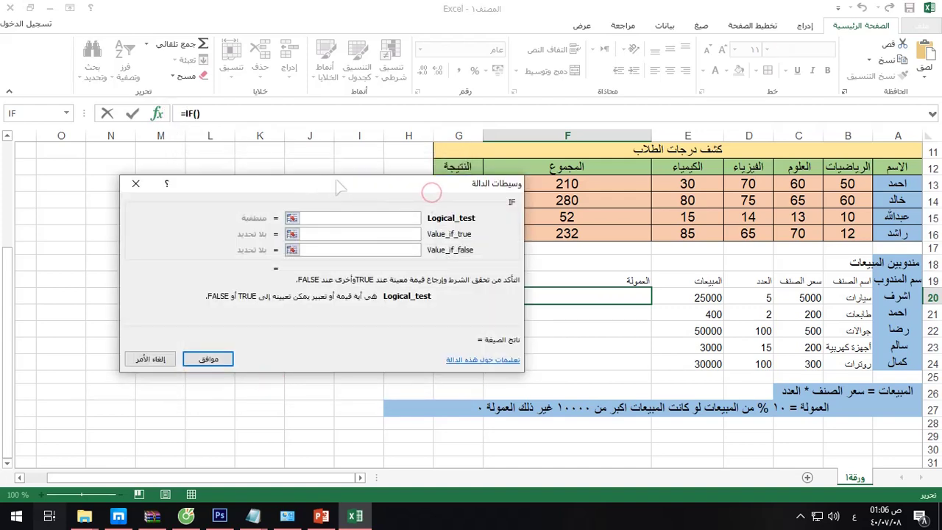
mouse_move(351, 182)
left_mouse_down()
mouse_move(268, 178)
mouse_move(228, 157)
left_mouse_up()
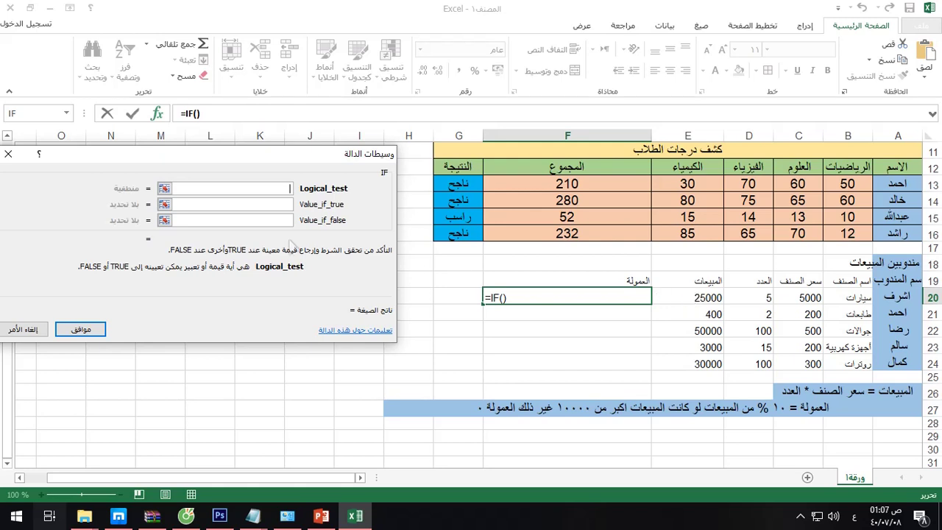
left_click(679, 297)
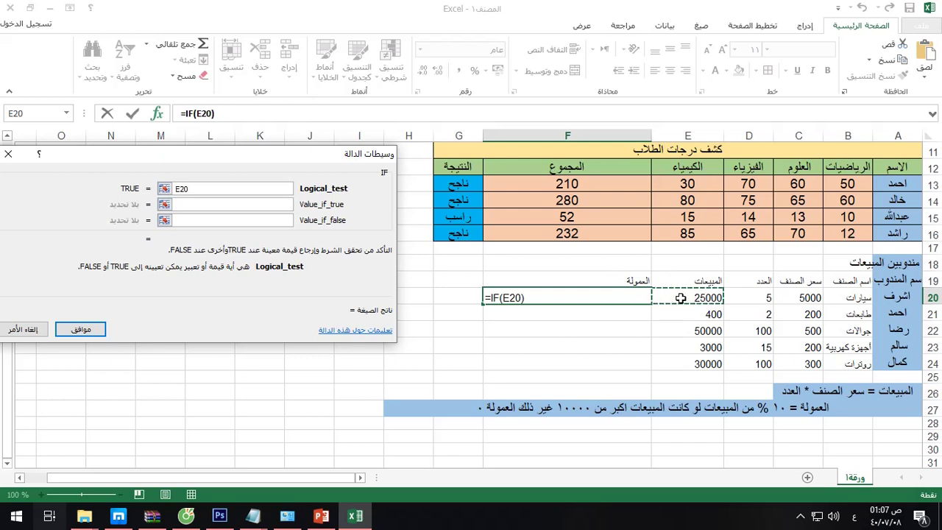
type(":E20")
key("BackSpace")
key("BackSpace")
key("BackSpace")
key("BackSpace")
type(">1000")
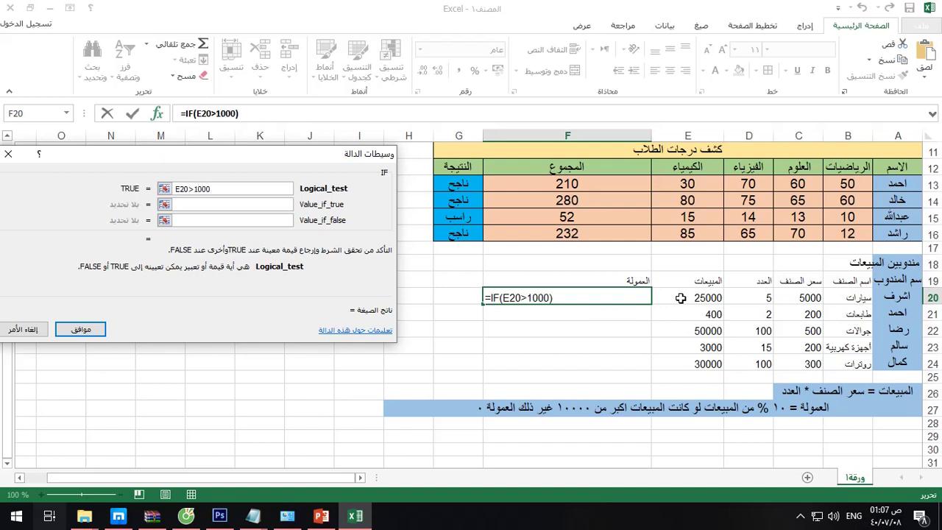
type("0")
Finish the IF to return 10%*E20 when true and 0 otherwise, and fill it down.
left_click(257, 216)
left_click(257, 203)
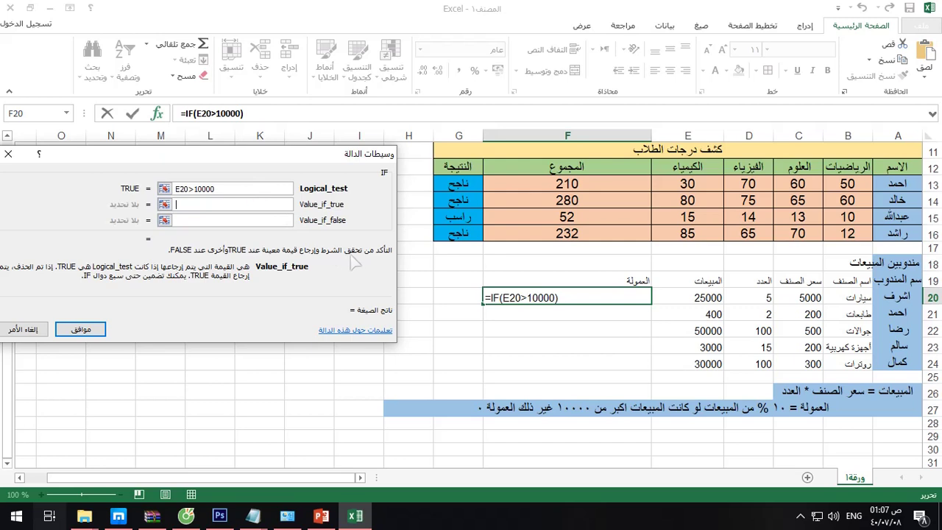
type("10")
type("%")
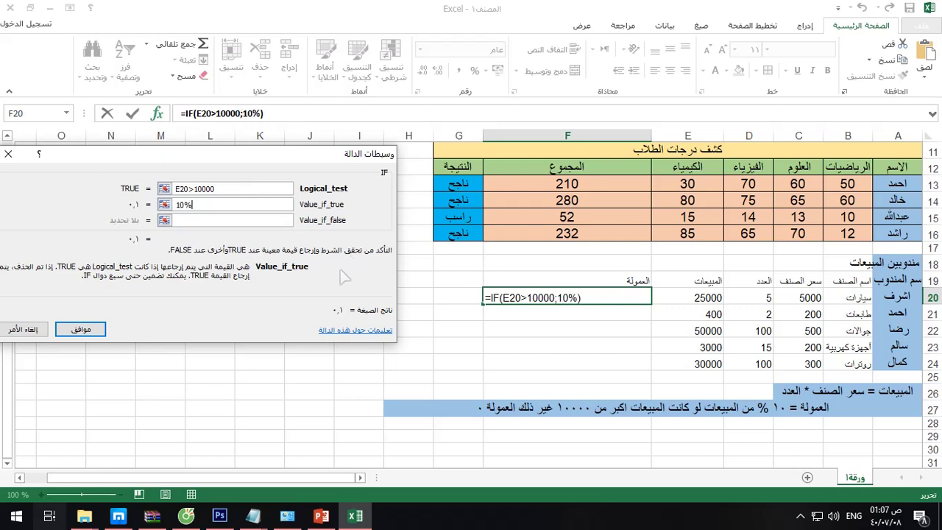
type("*")
left_click(700, 298)
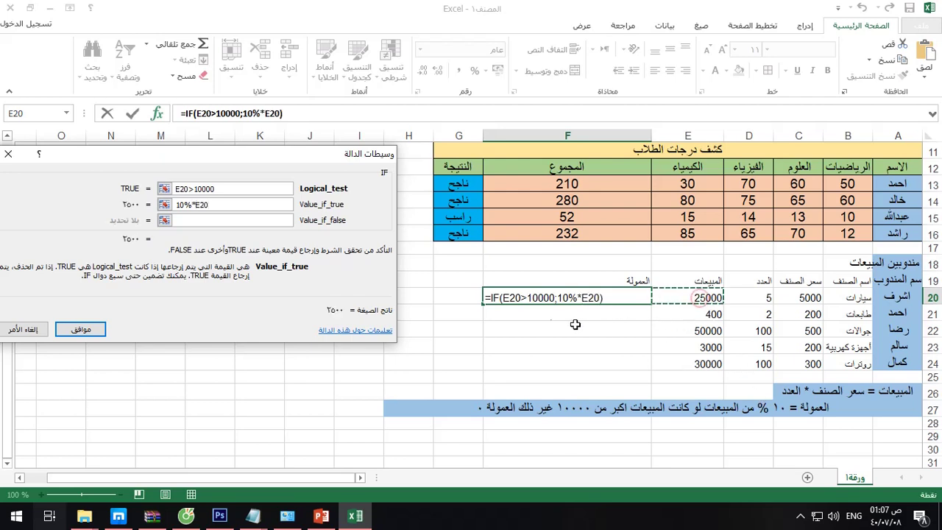
left_click(240, 220)
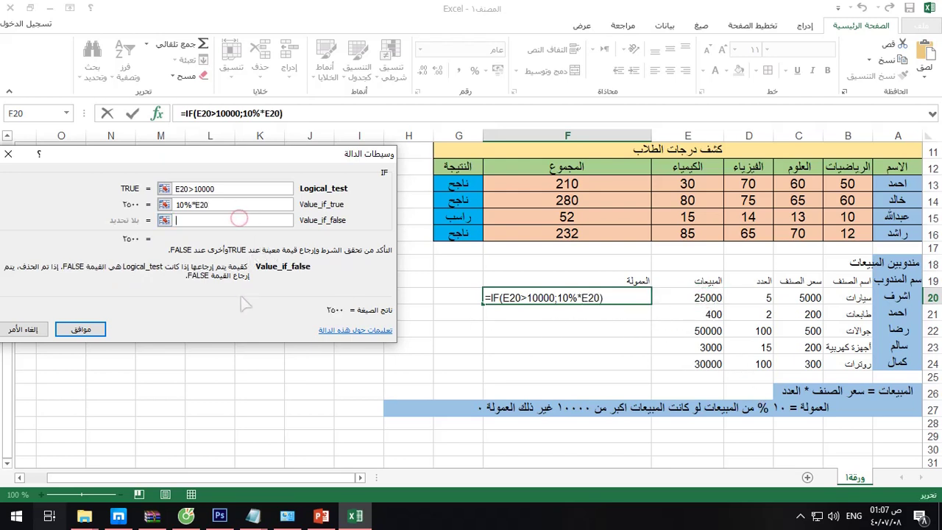
type(";0")
key("Return")
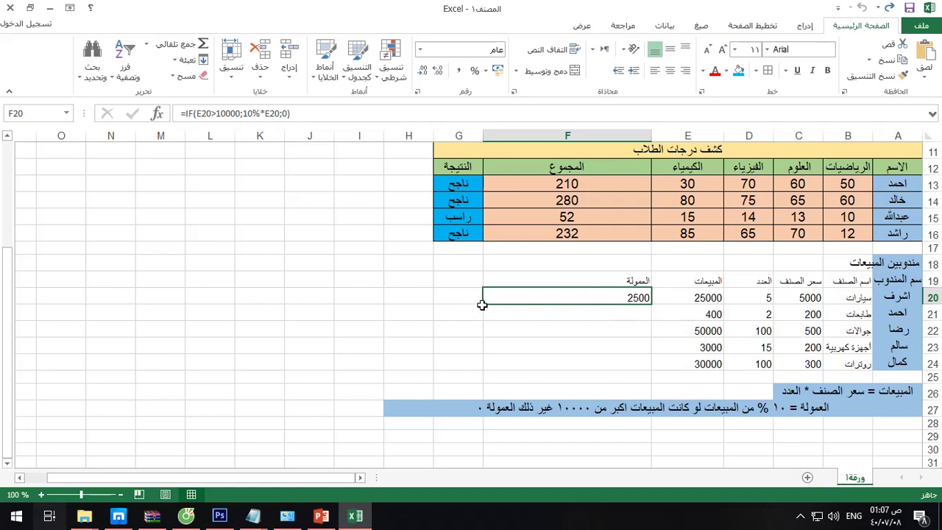
left_click_drag(483, 303, 489, 381)
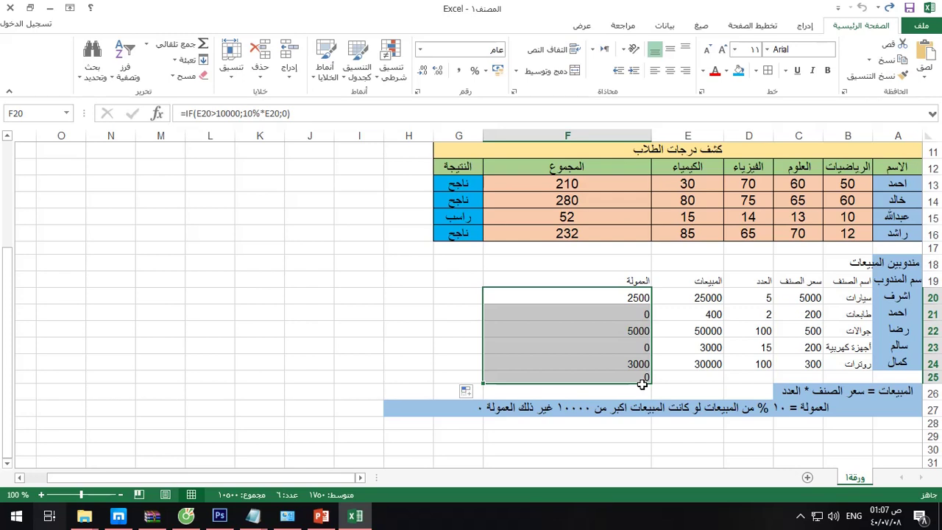
Clear the extra 0 result from F25.
left_click(639, 378)
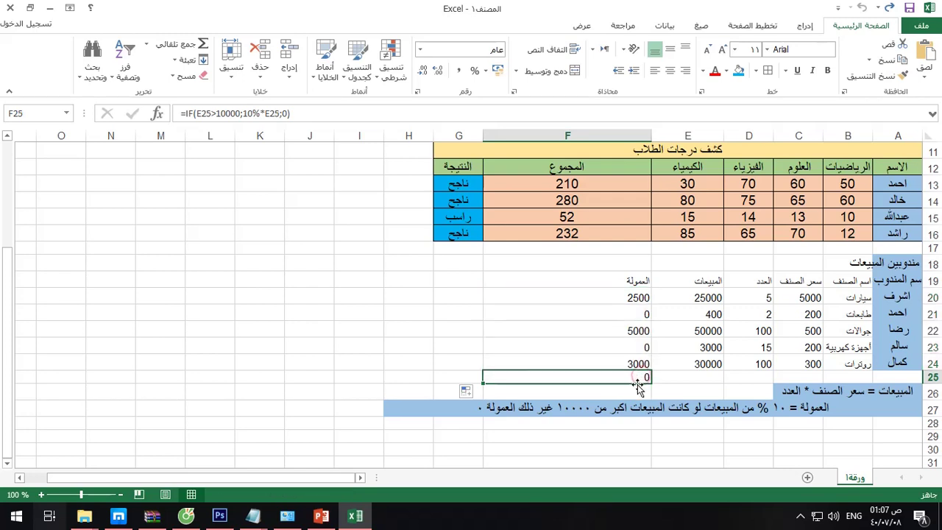
key("Delete")
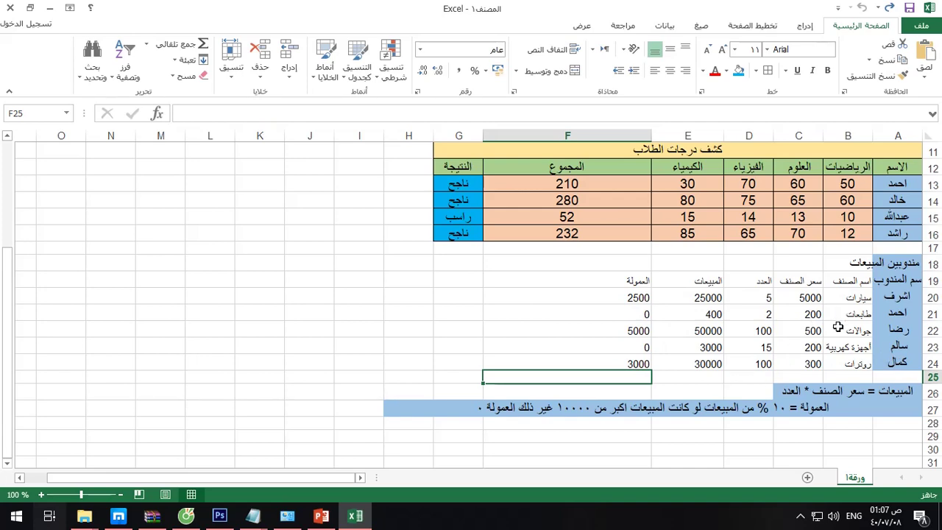
Merge and centre the sales representatives title across A18:F18.
scroll(766, 345, "up", 2)
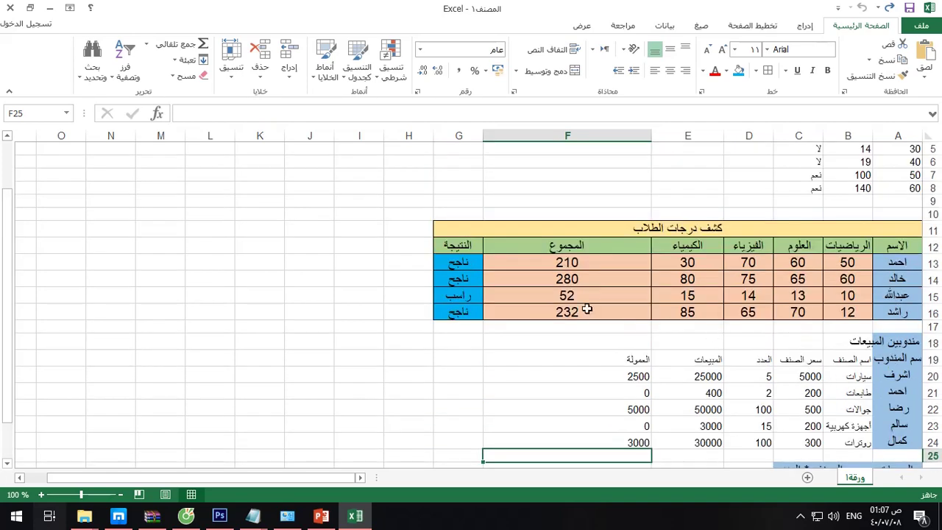
scroll(593, 366, "down", 1)
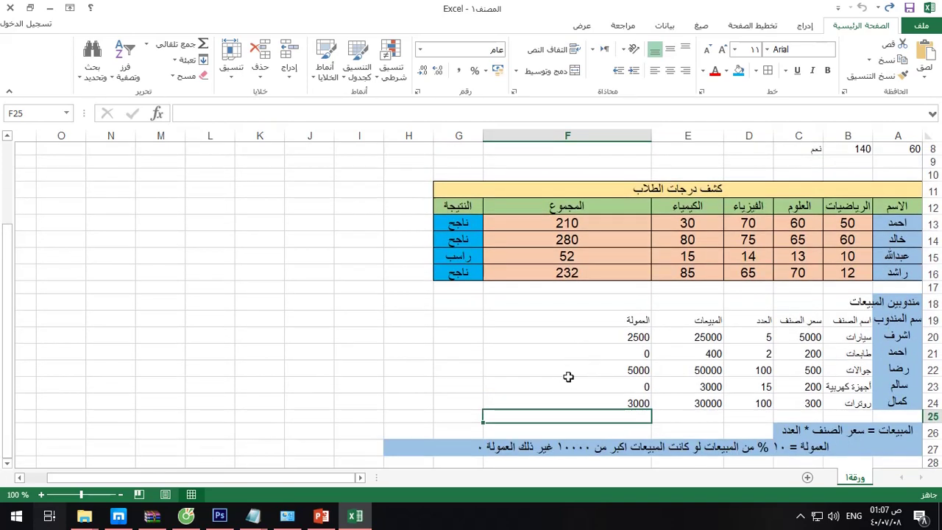
left_click(698, 339)
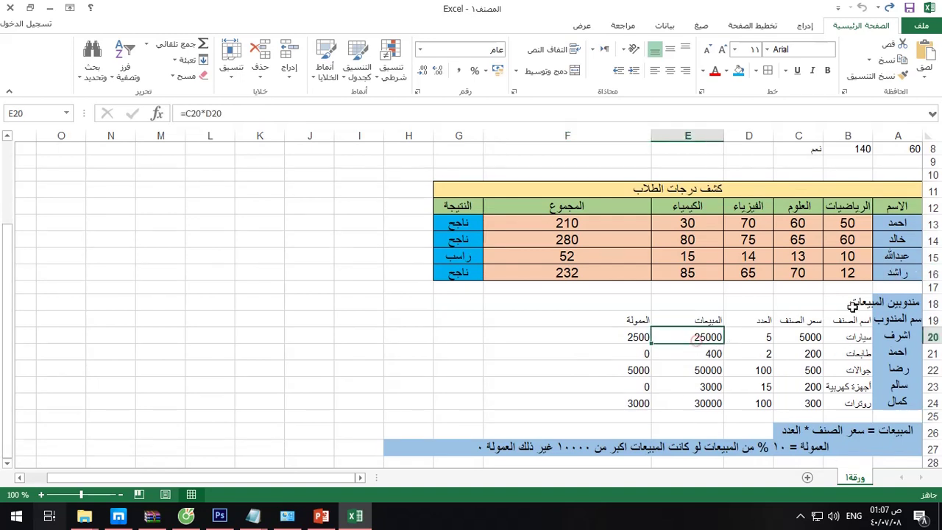
mouse_move(892, 303)
left_mouse_down()
mouse_move(575, 301)
mouse_move(634, 302)
left_mouse_up()
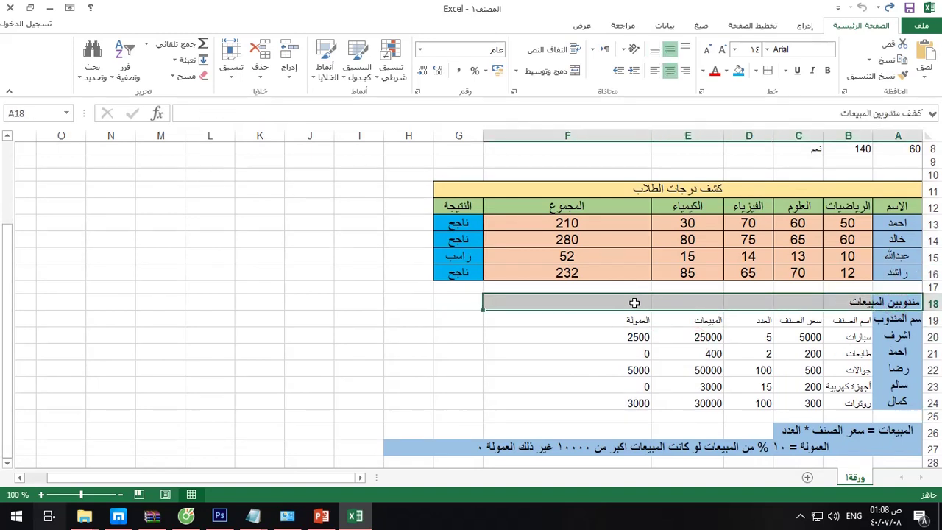
left_click(548, 71)
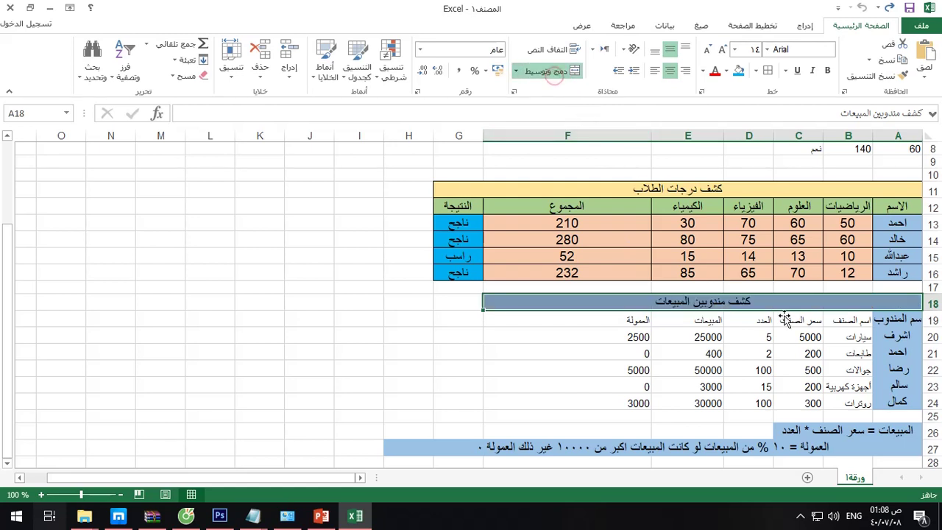
Give A18:F24 all borders and centre its text vertically and horizontally.
left_click(821, 327)
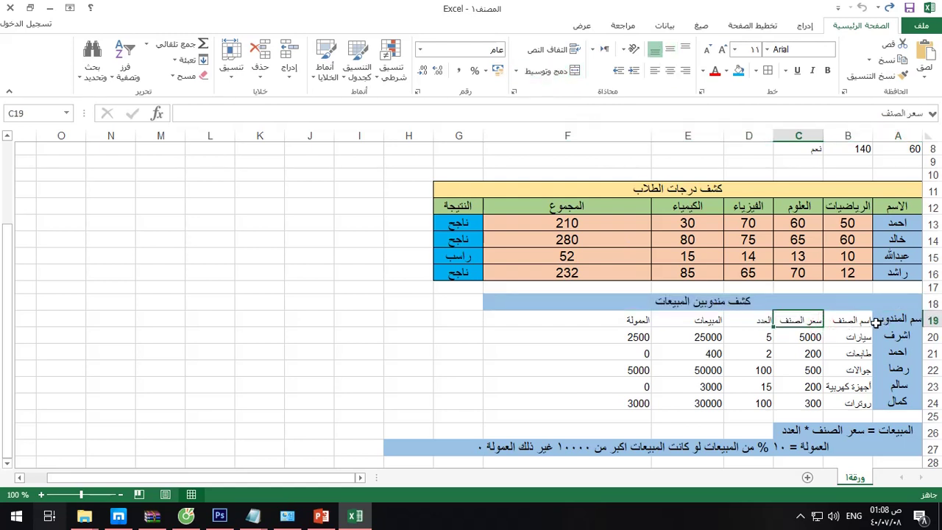
left_click_drag(891, 304, 668, 405)
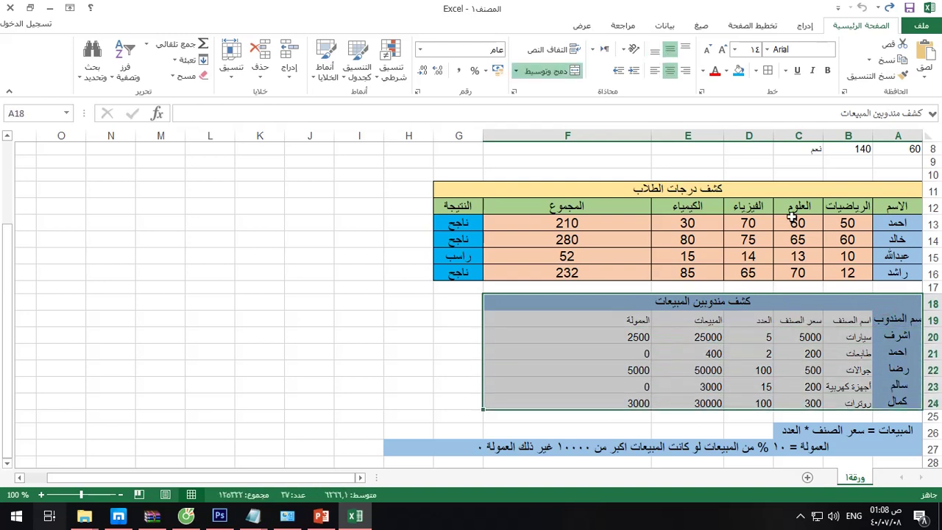
left_click(768, 70)
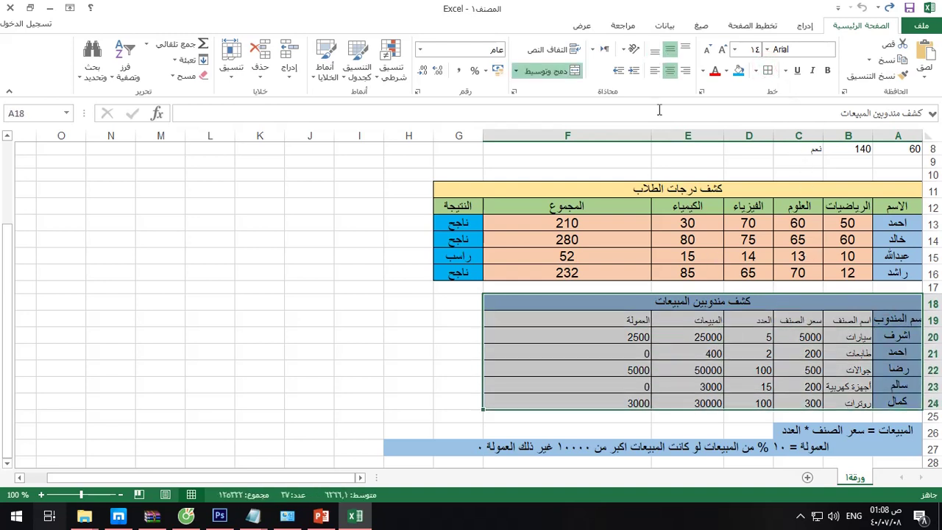
left_click(670, 69)
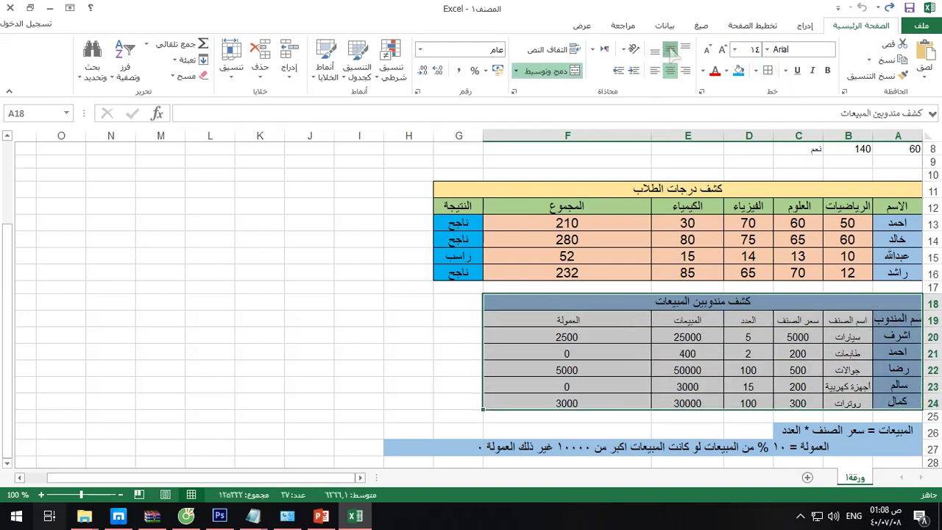
left_click(655, 49)
left_click_drag(846, 319, 570, 320)
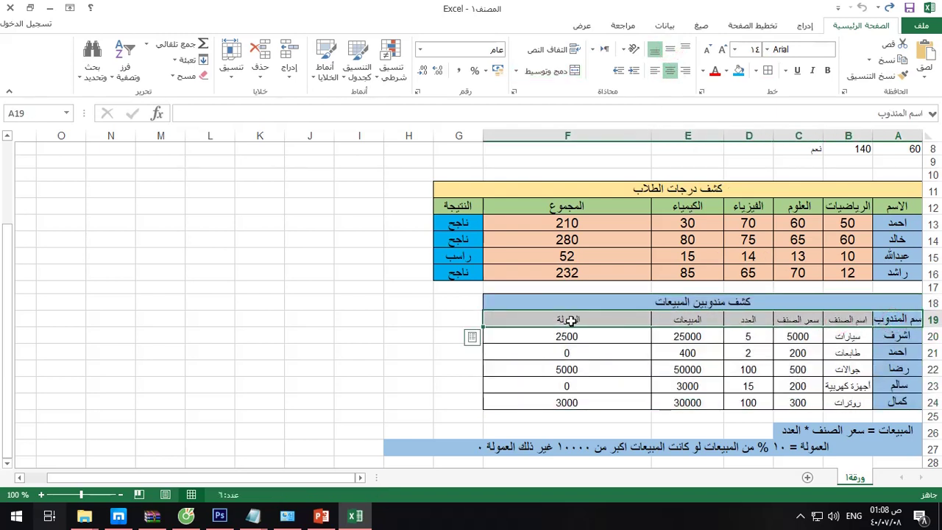
Fill the header row green, the names in A20:A24 orange, and B20:D24 yellow.
left_click(727, 70)
left_click(692, 178)
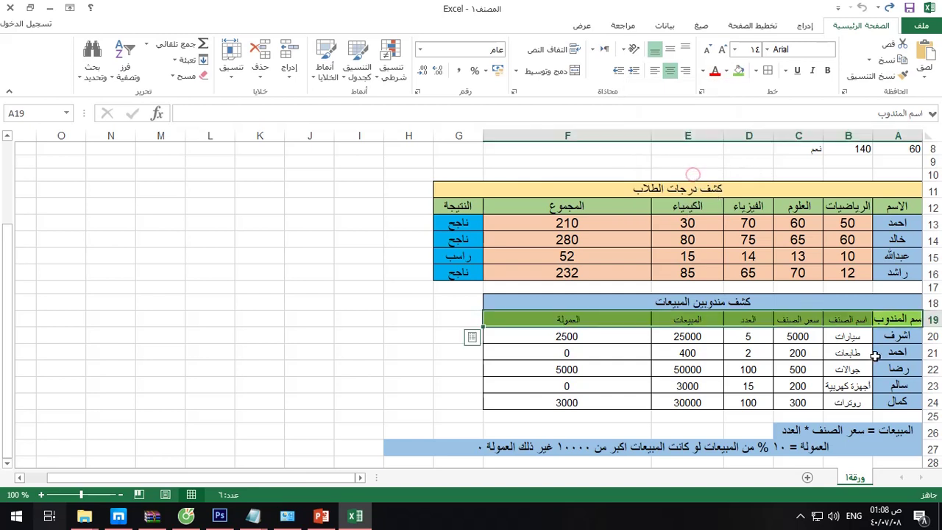
left_click_drag(896, 336, 897, 409)
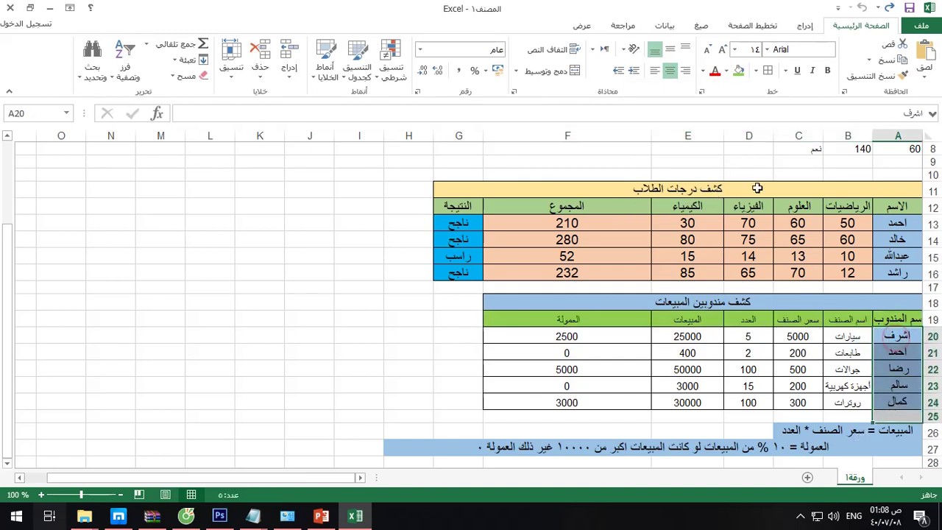
left_click(727, 70)
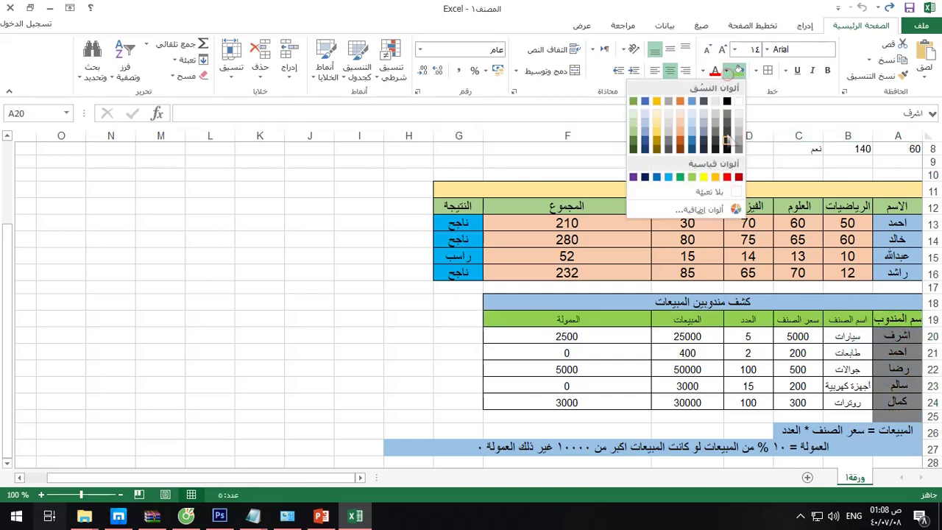
left_click(717, 178)
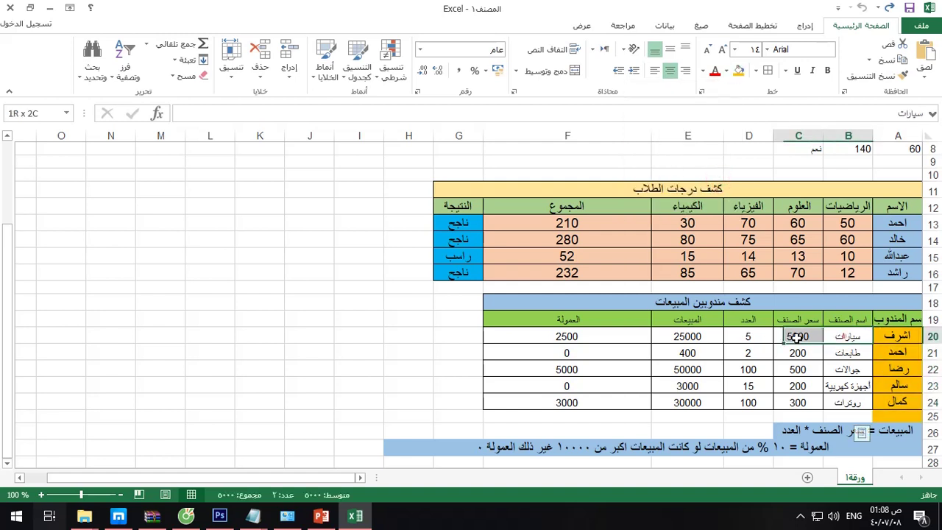
mouse_move(844, 337)
left_mouse_down()
mouse_move(674, 362)
mouse_move(740, 402)
left_mouse_up()
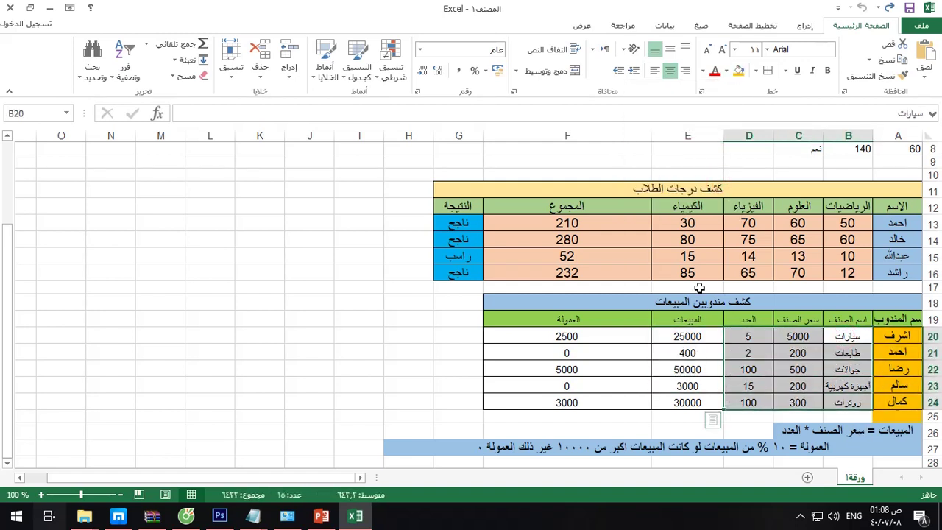
left_click(727, 73)
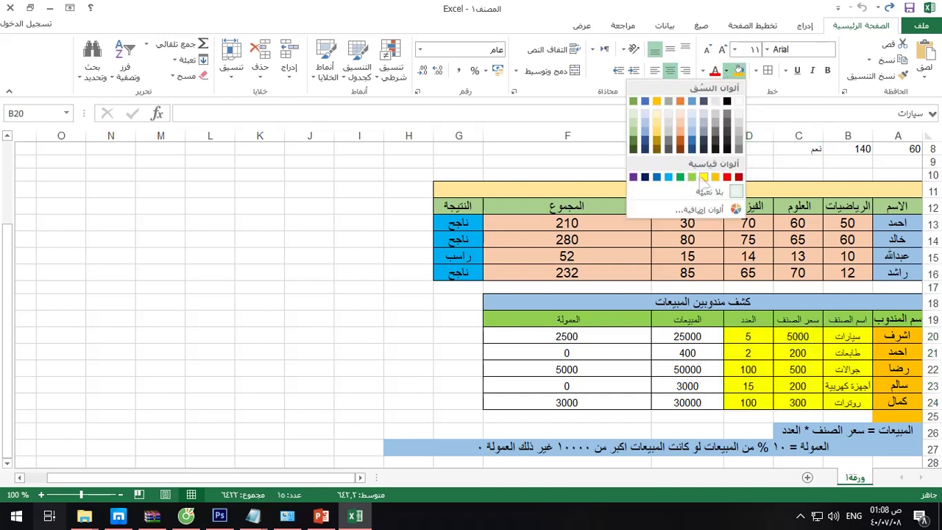
left_click(704, 177)
Fill the sales and commission cells E20:F24 blue and narrow columns E and F.
mouse_move(696, 337)
left_mouse_down()
mouse_move(599, 386)
mouse_move(606, 403)
left_mouse_up()
left_click(703, 71)
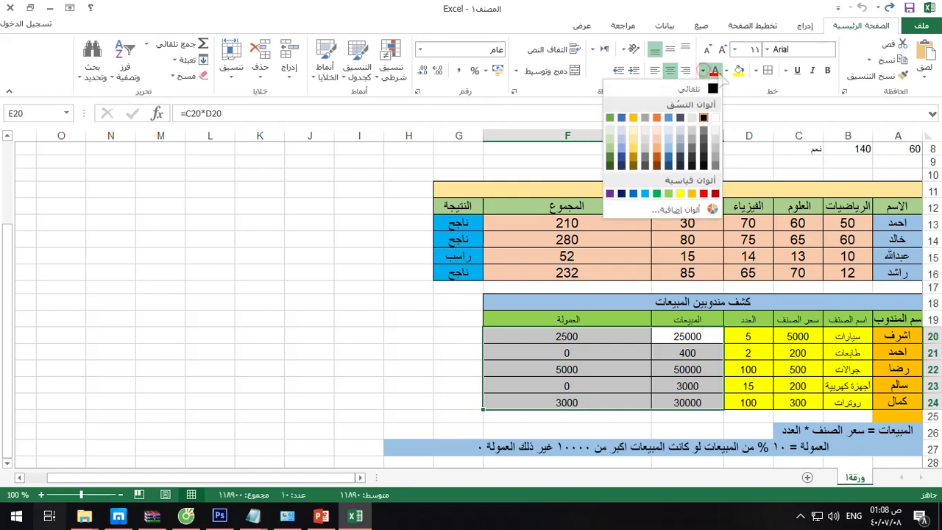
left_click(727, 72)
left_click(727, 71)
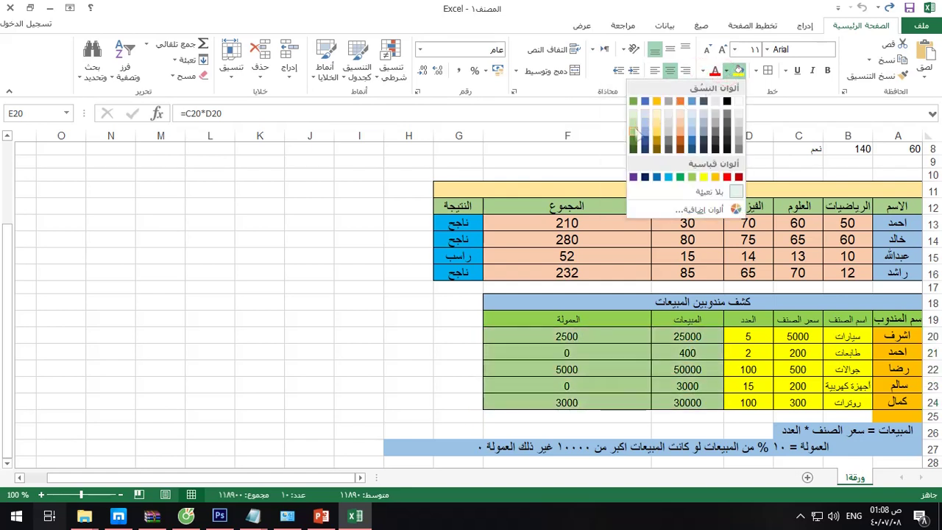
left_click(668, 177)
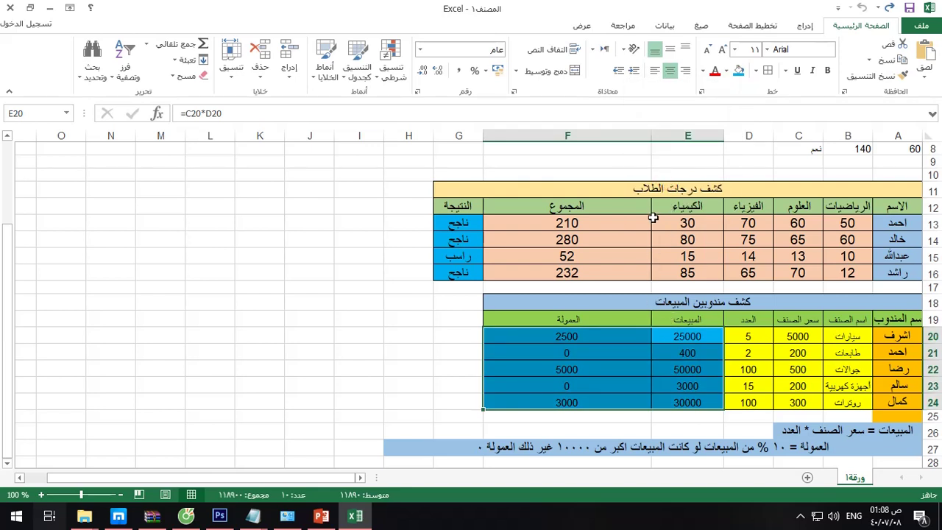
left_click_drag(652, 137, 661, 137)
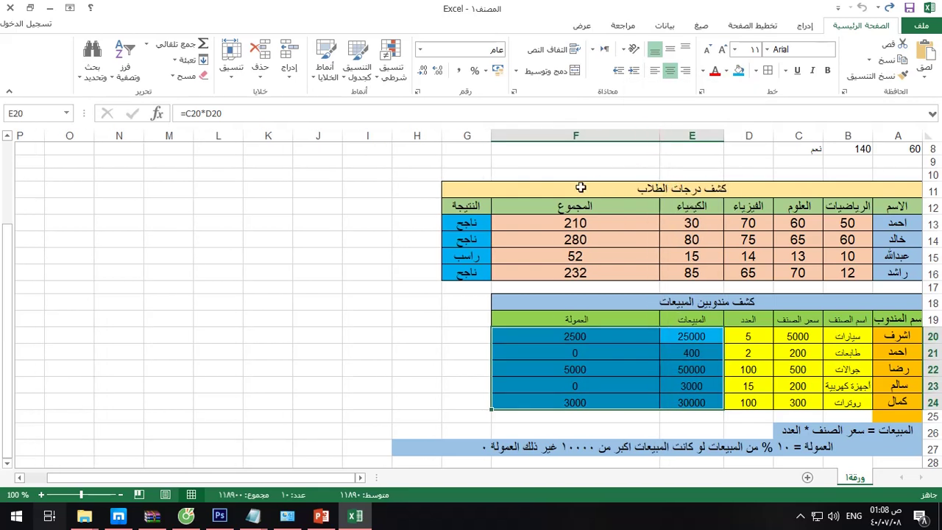
left_click_drag(490, 138, 577, 139)
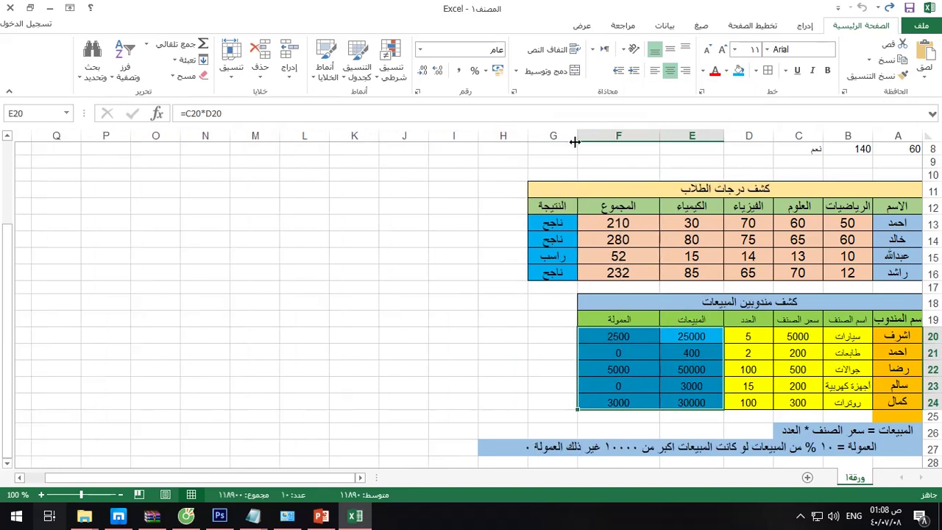
left_click(513, 300)
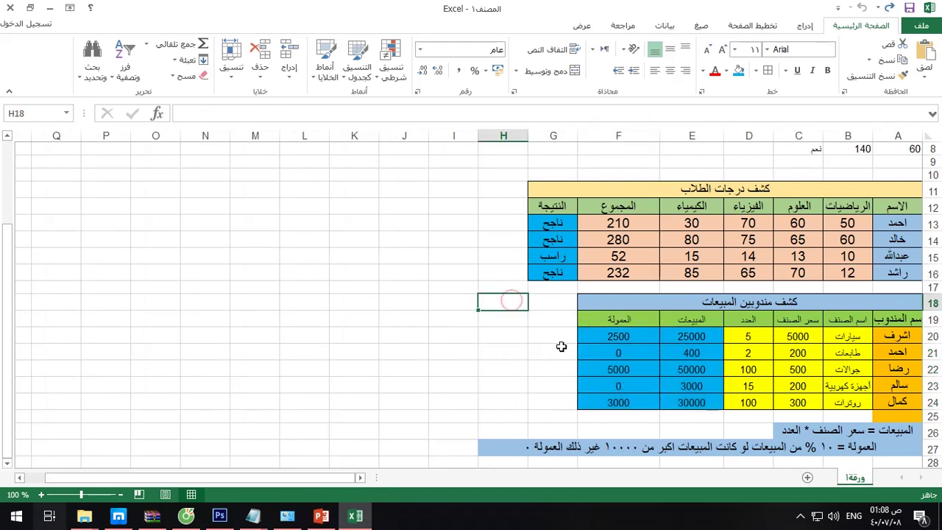
left_click(609, 343)
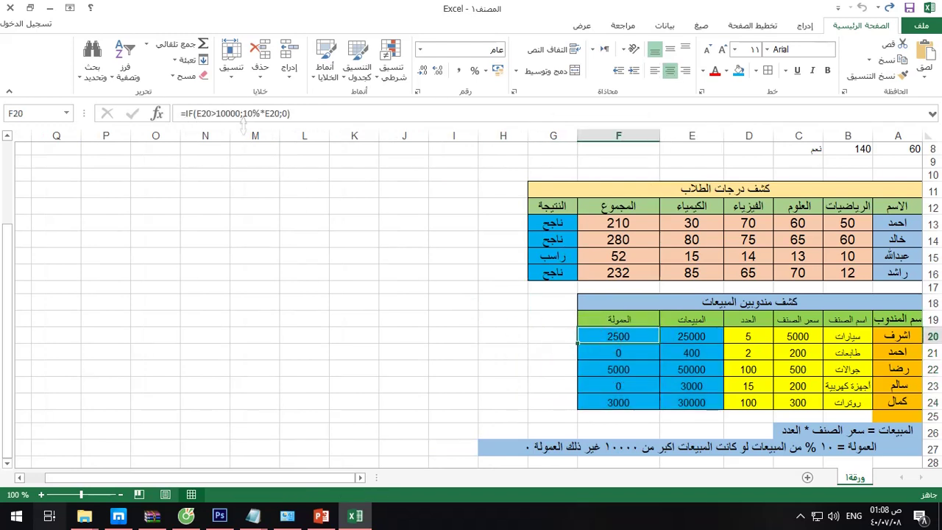